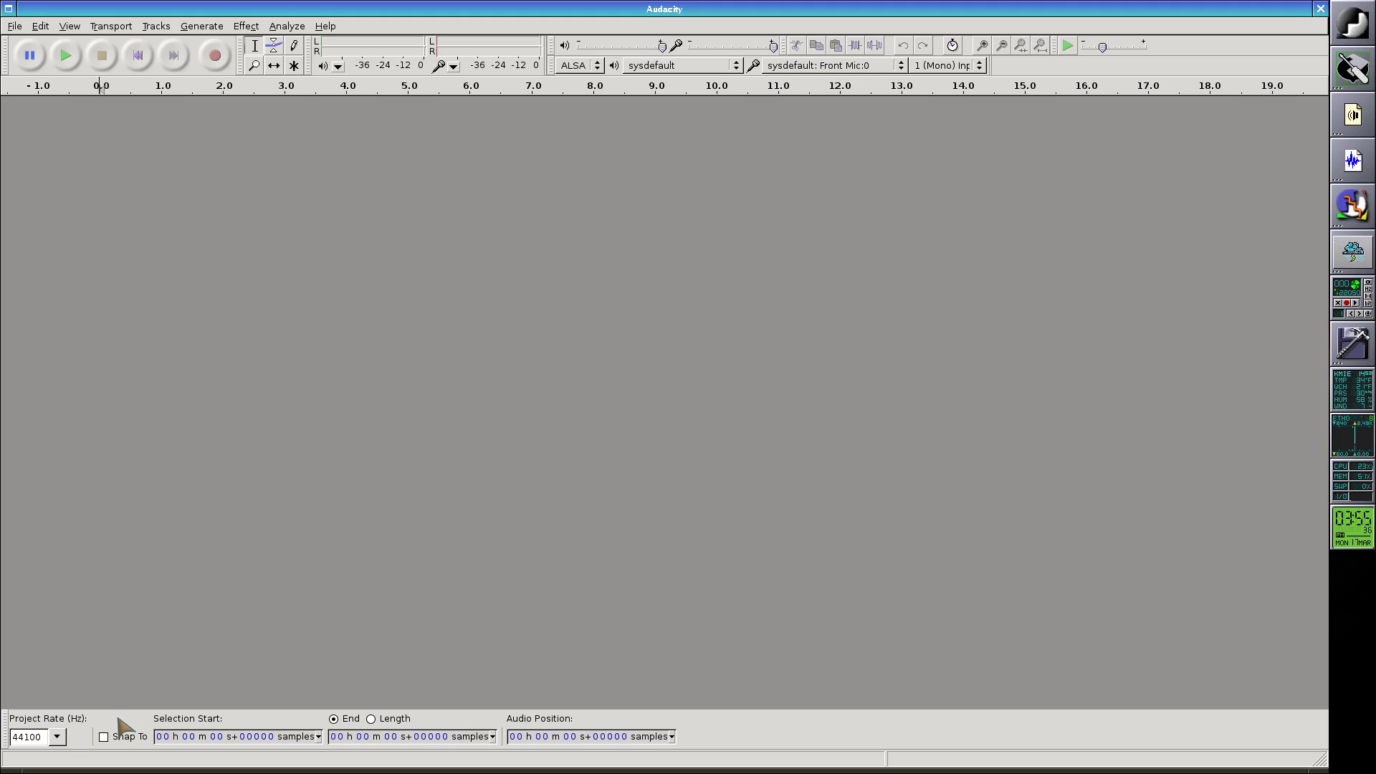
Step: Import the four audio files jbs_031414a - .mp3 through jbs_031414d - .mp3 from the root folder
click(14, 26)
mouse_move(51, 75)
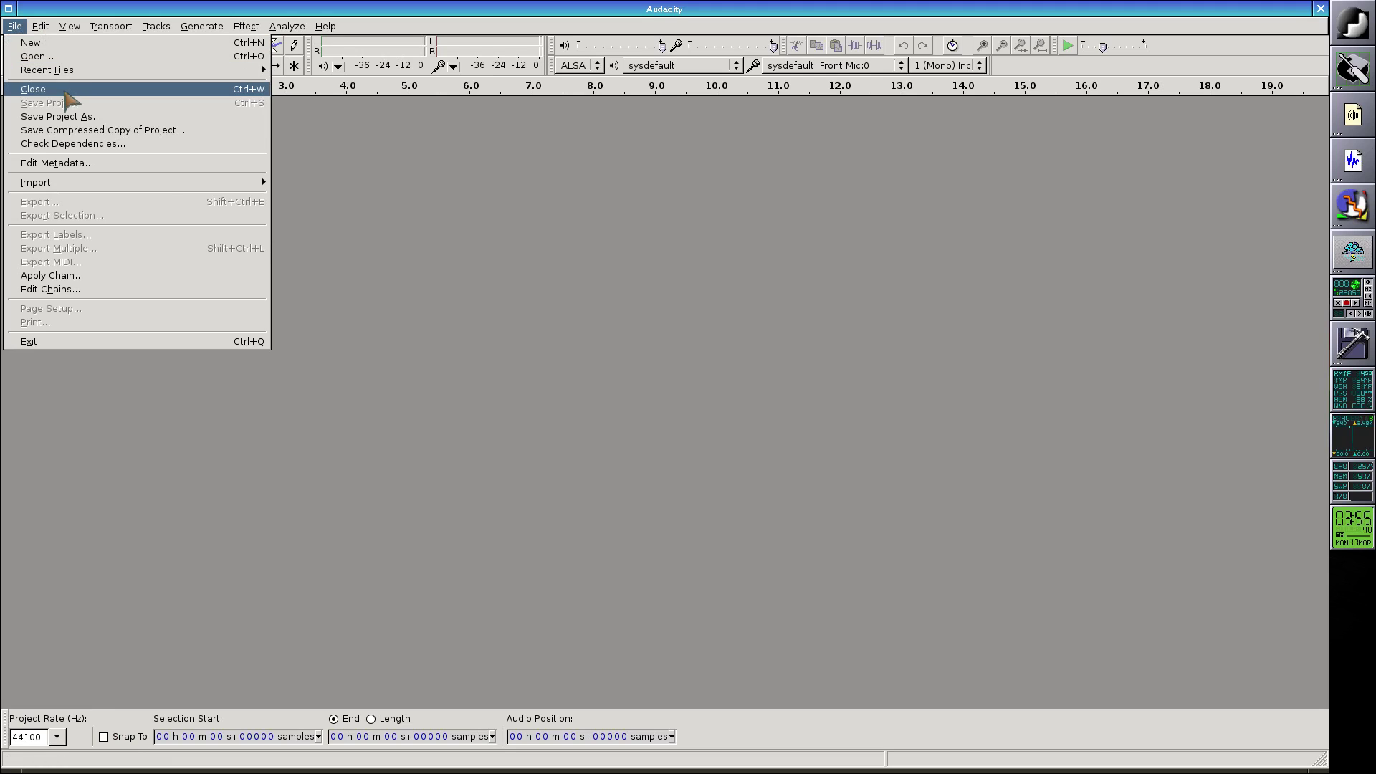
mouse_move(46, 22)
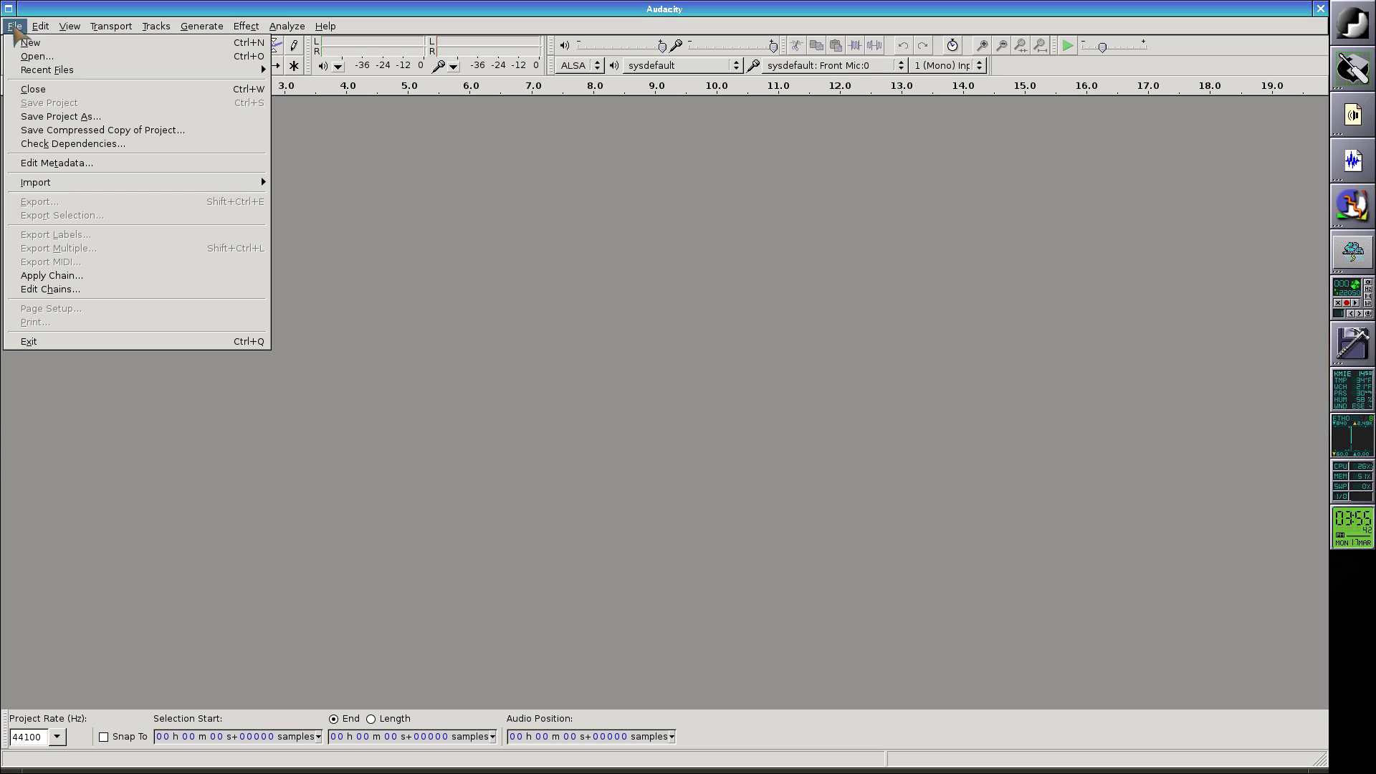
mouse_move(77, 192)
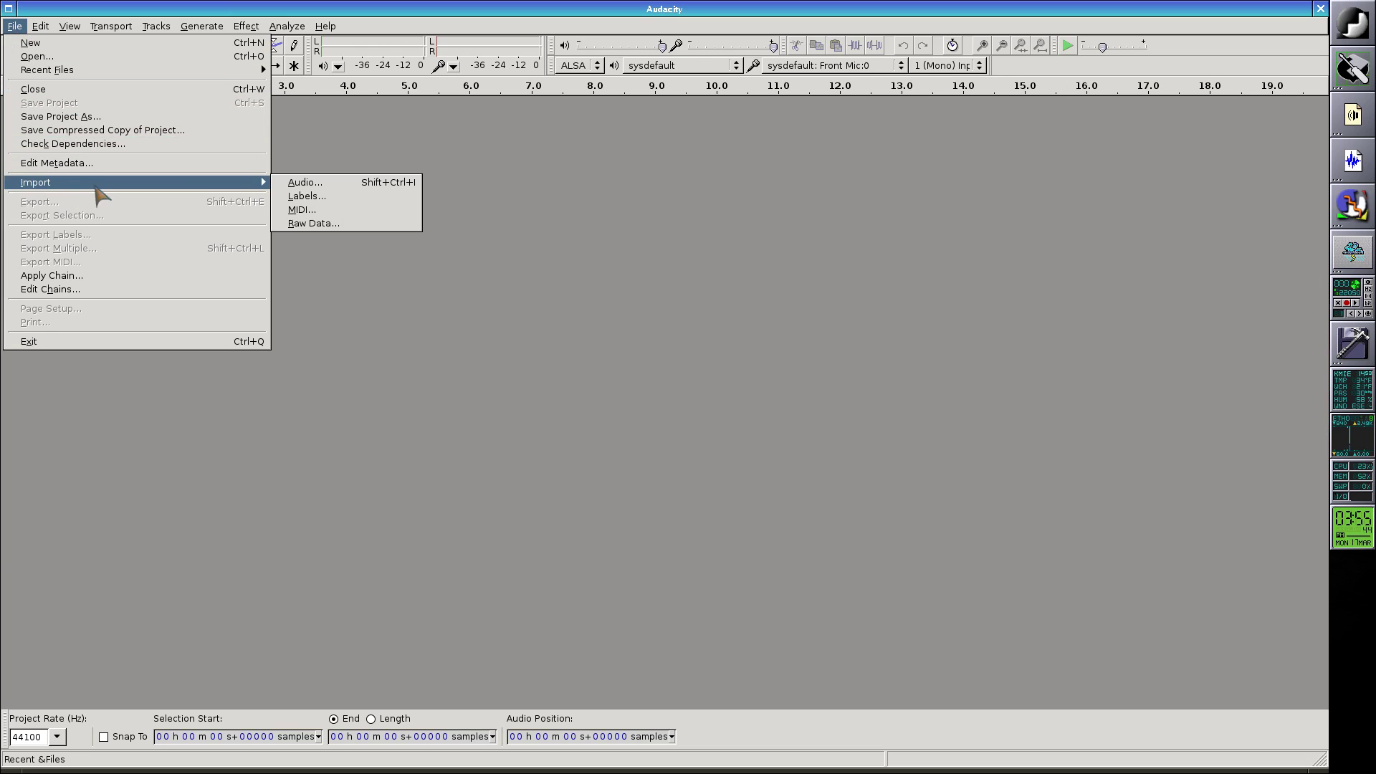
click(395, 185)
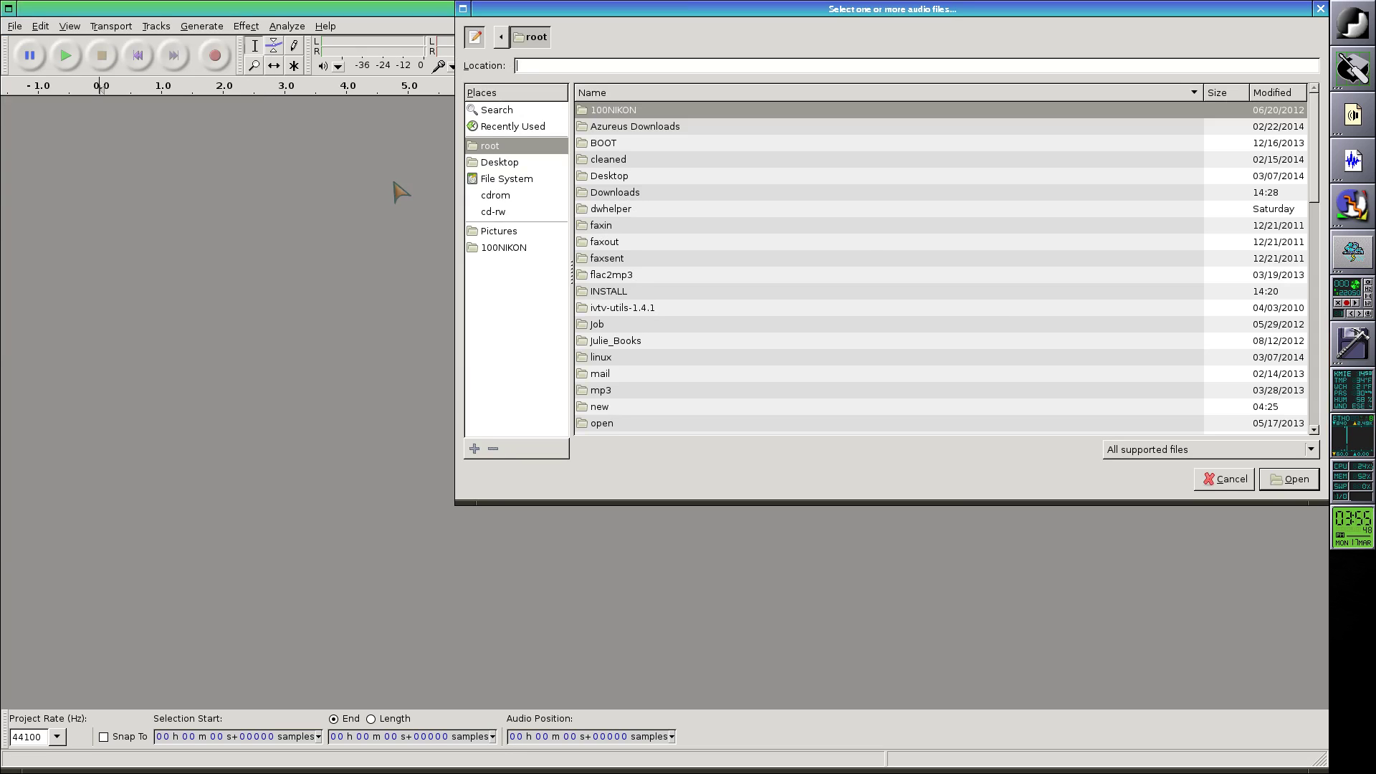
click(1007, 290)
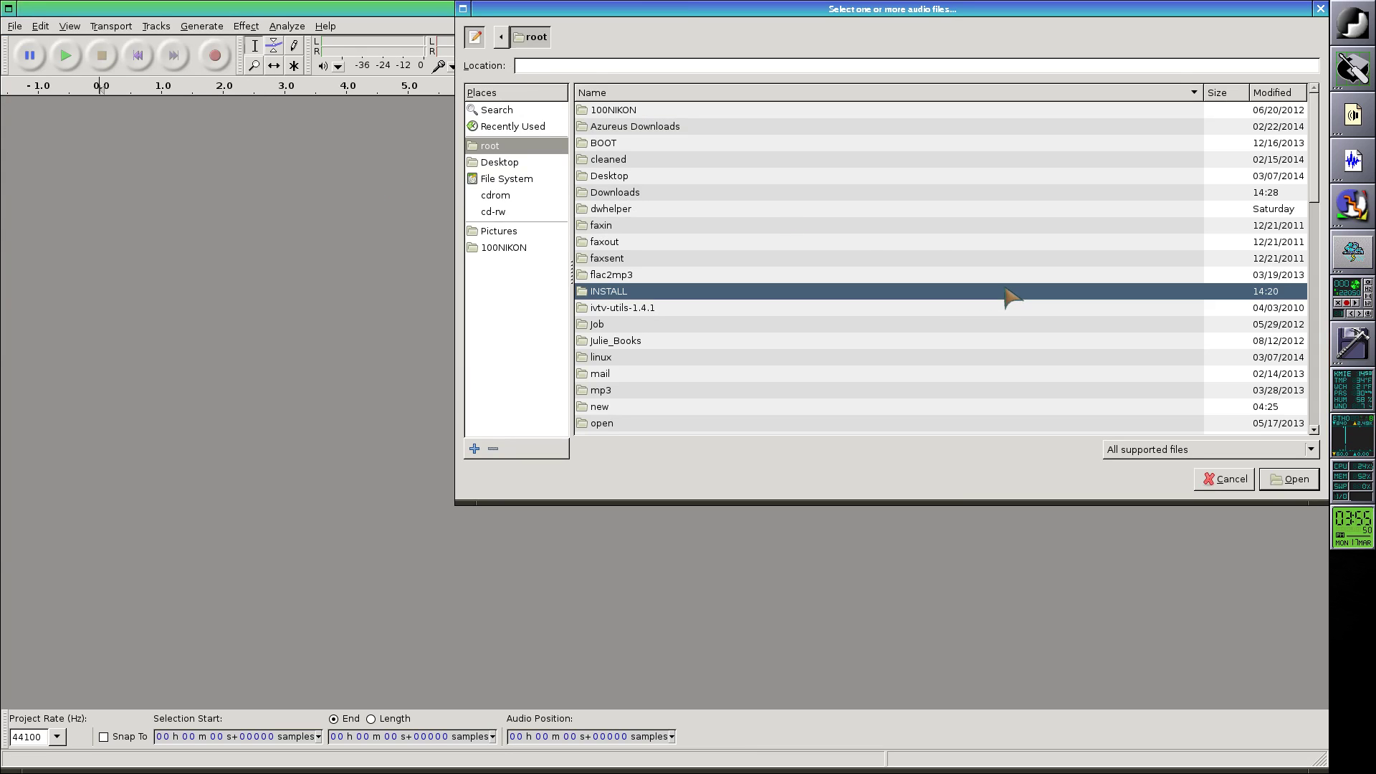
text(jbs_031414a - .mp3)
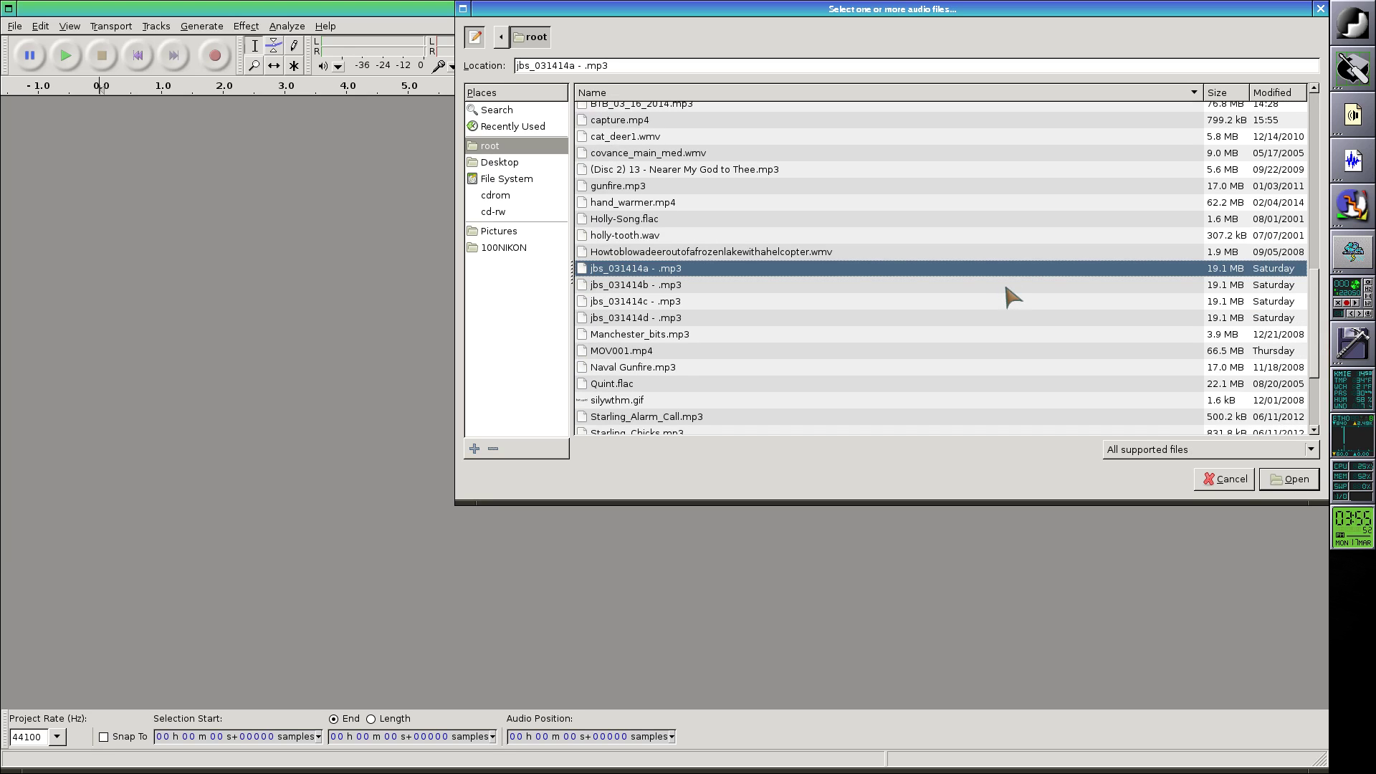
key(shift+Down)
key(shift+Down)
key(shift+Down)
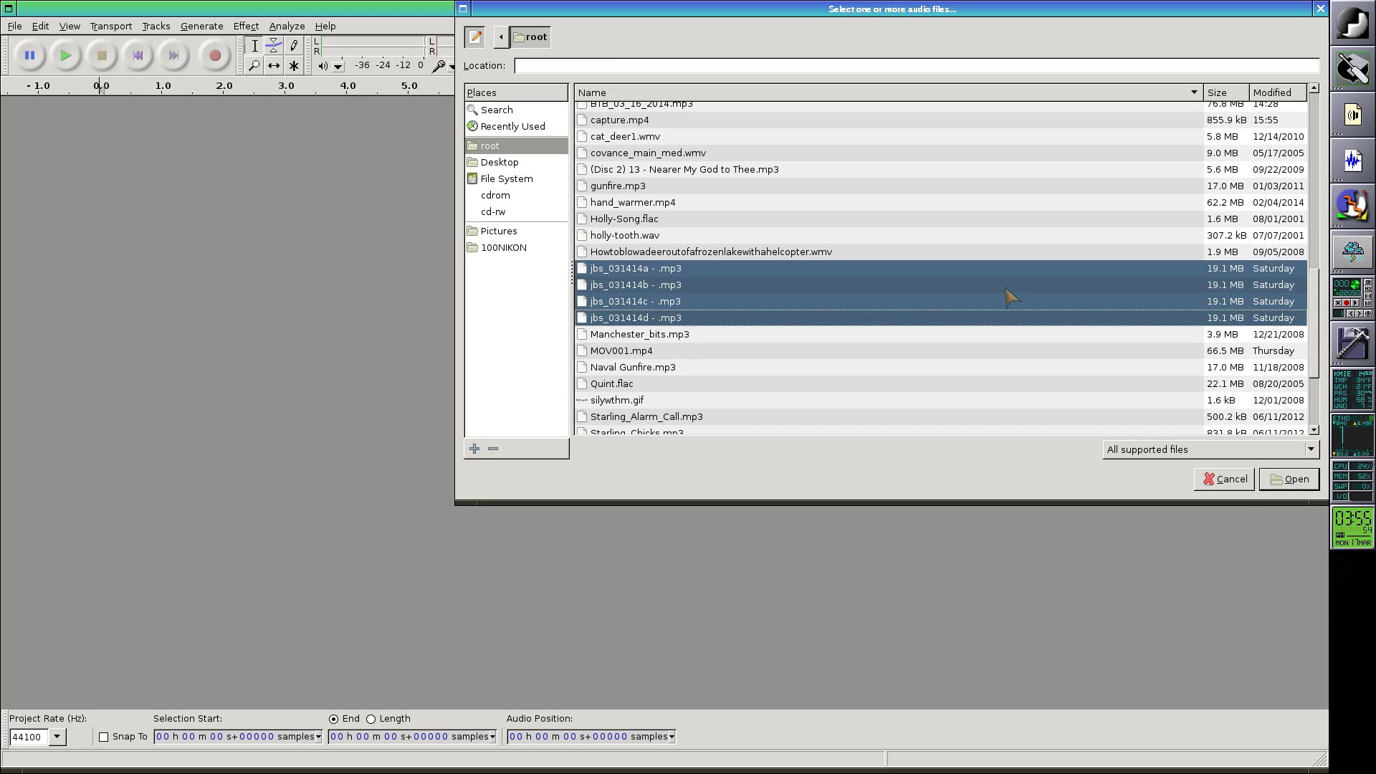
click(1297, 480)
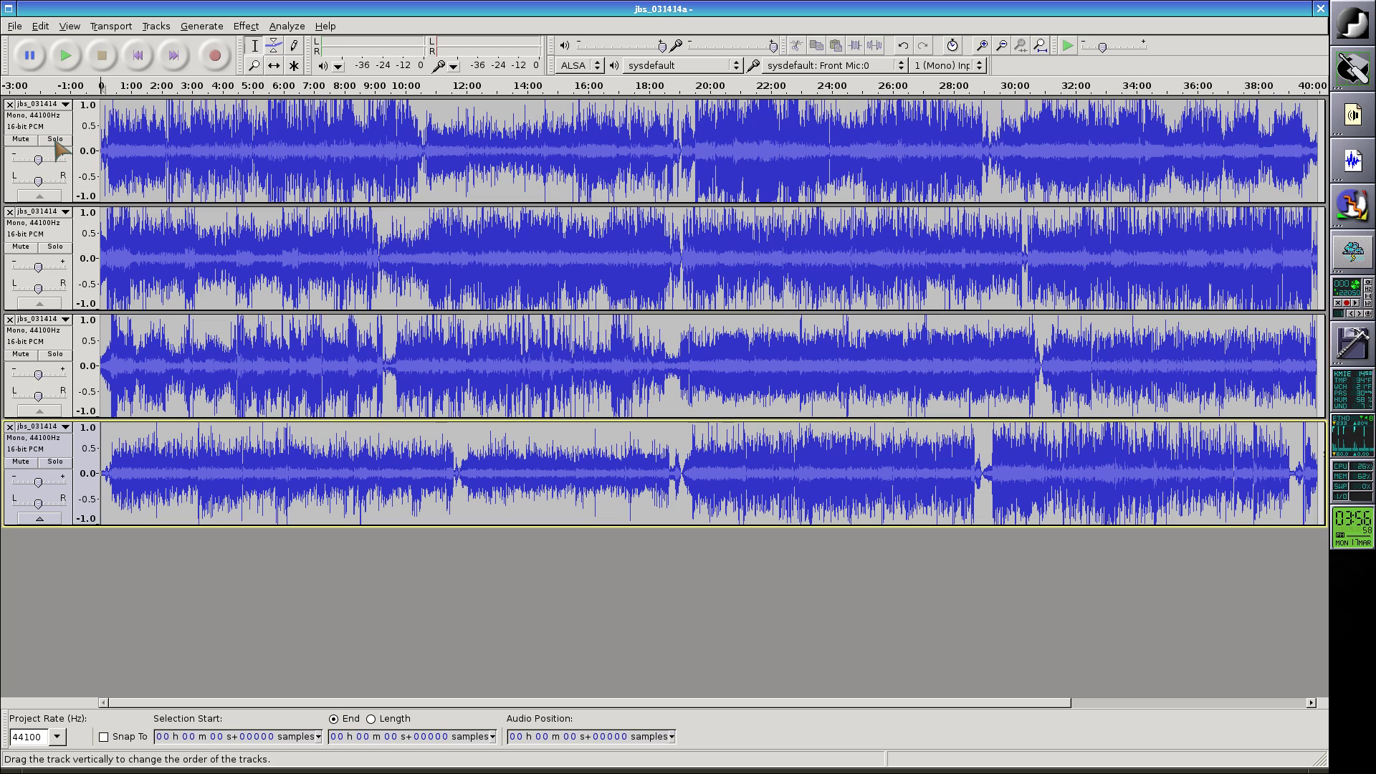
Step: Solo the first track and play it from the quiet gap at about 10 min 30 s
click(55, 140)
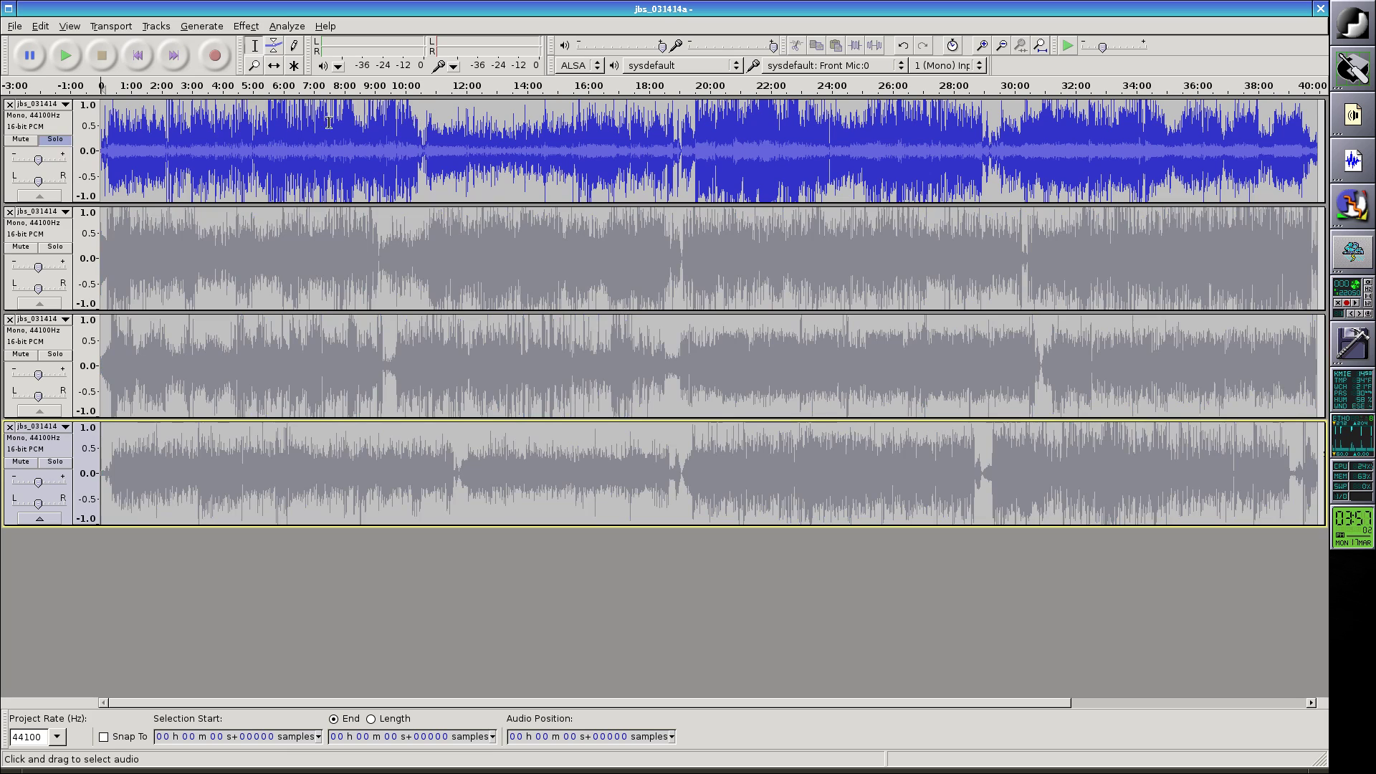
click(420, 122)
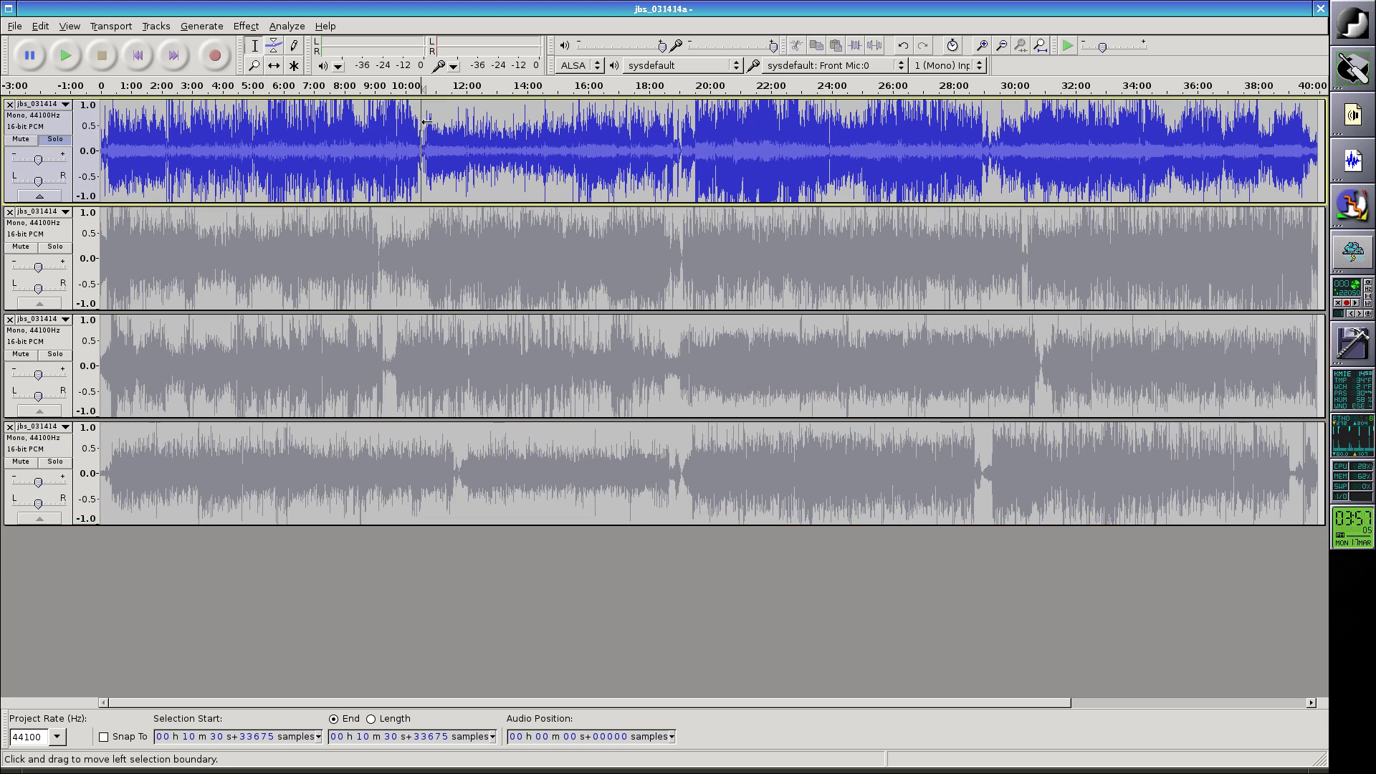
click(66, 58)
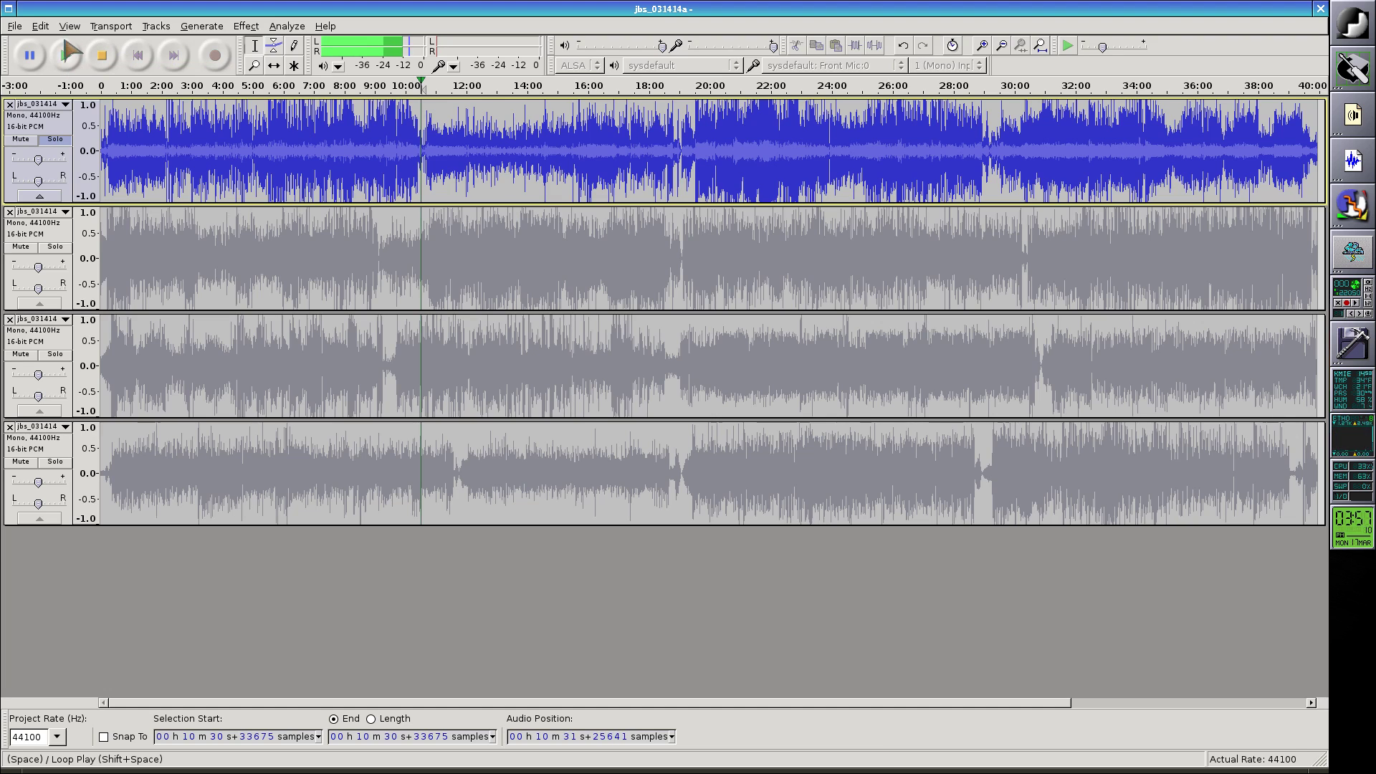
Step: Set the left selection boundary at the playback position, about 10 min 35 s, replay from there and stop playback
click(40, 27)
mouse_move(89, 190)
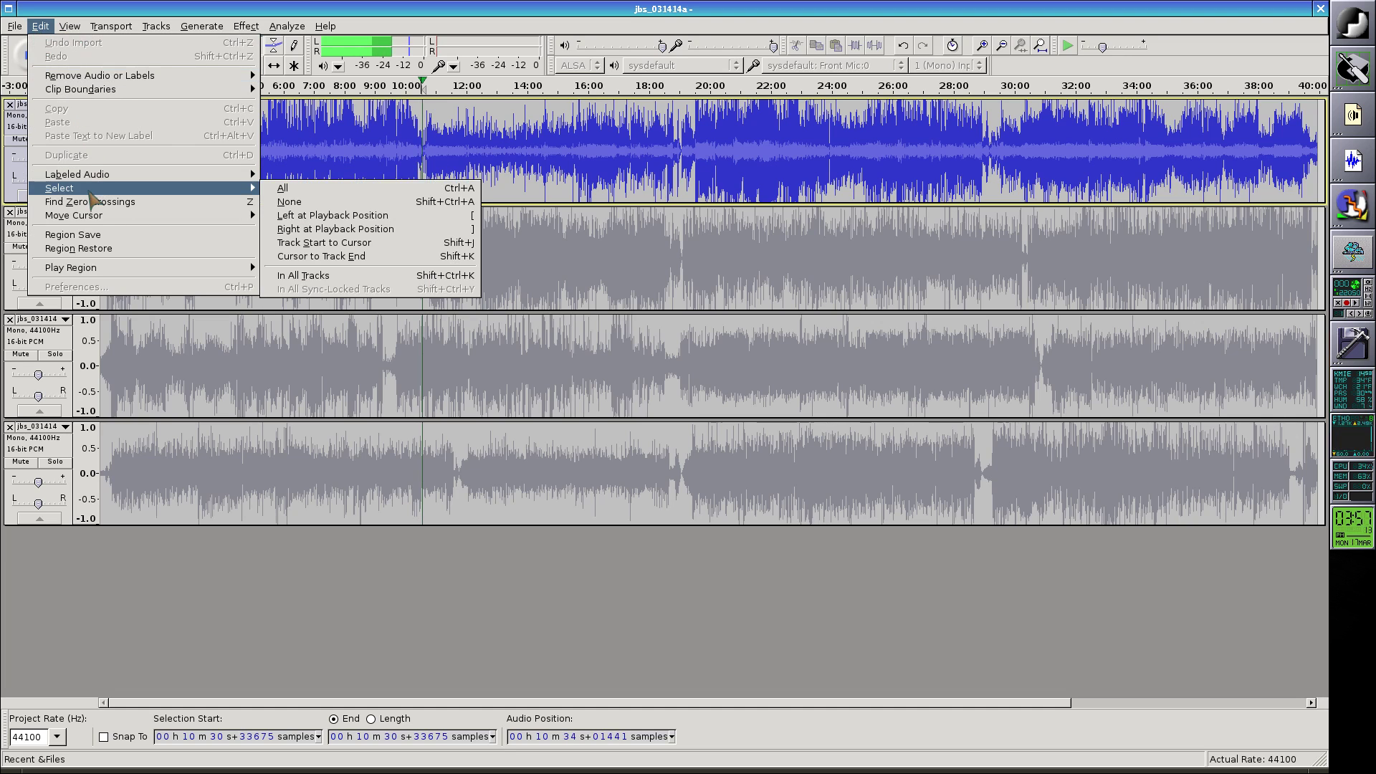
click(338, 217)
click(101, 55)
click(67, 56)
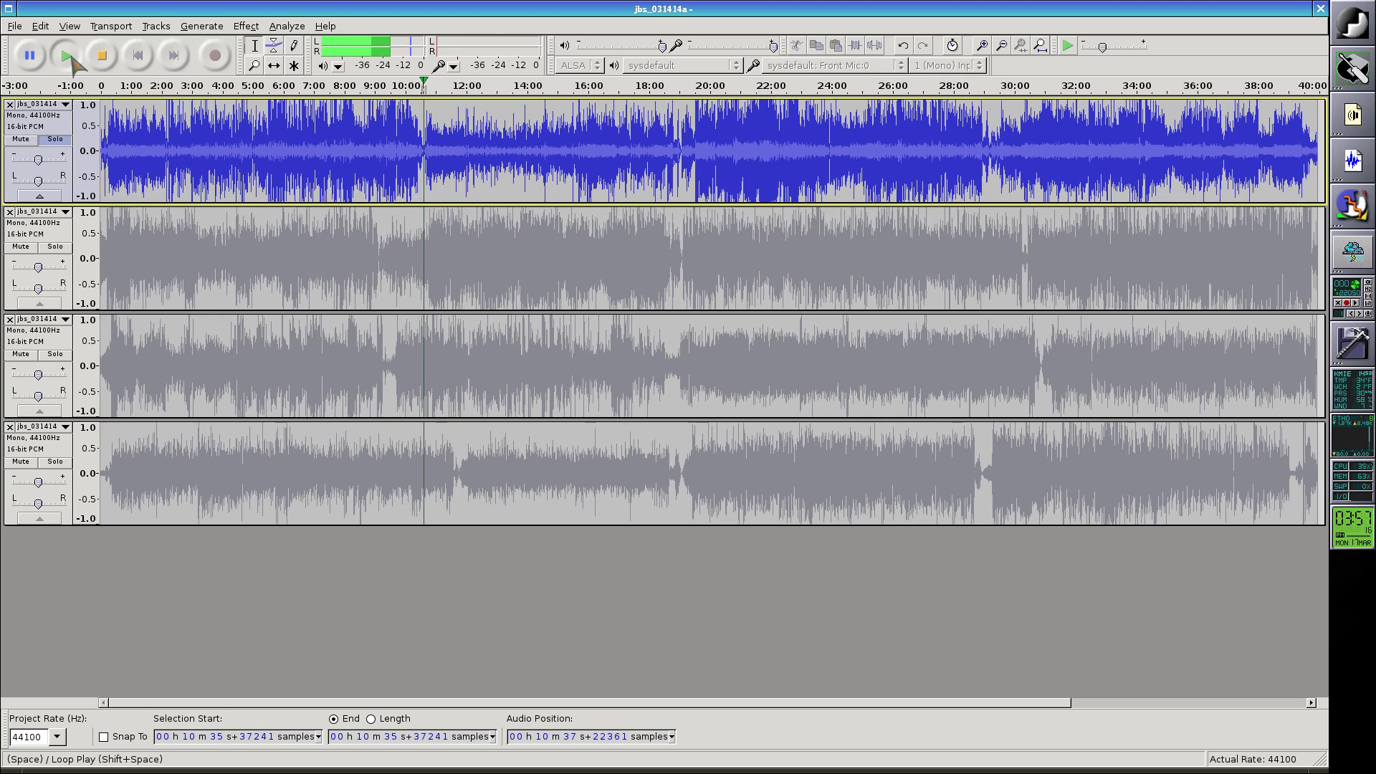
click(68, 57)
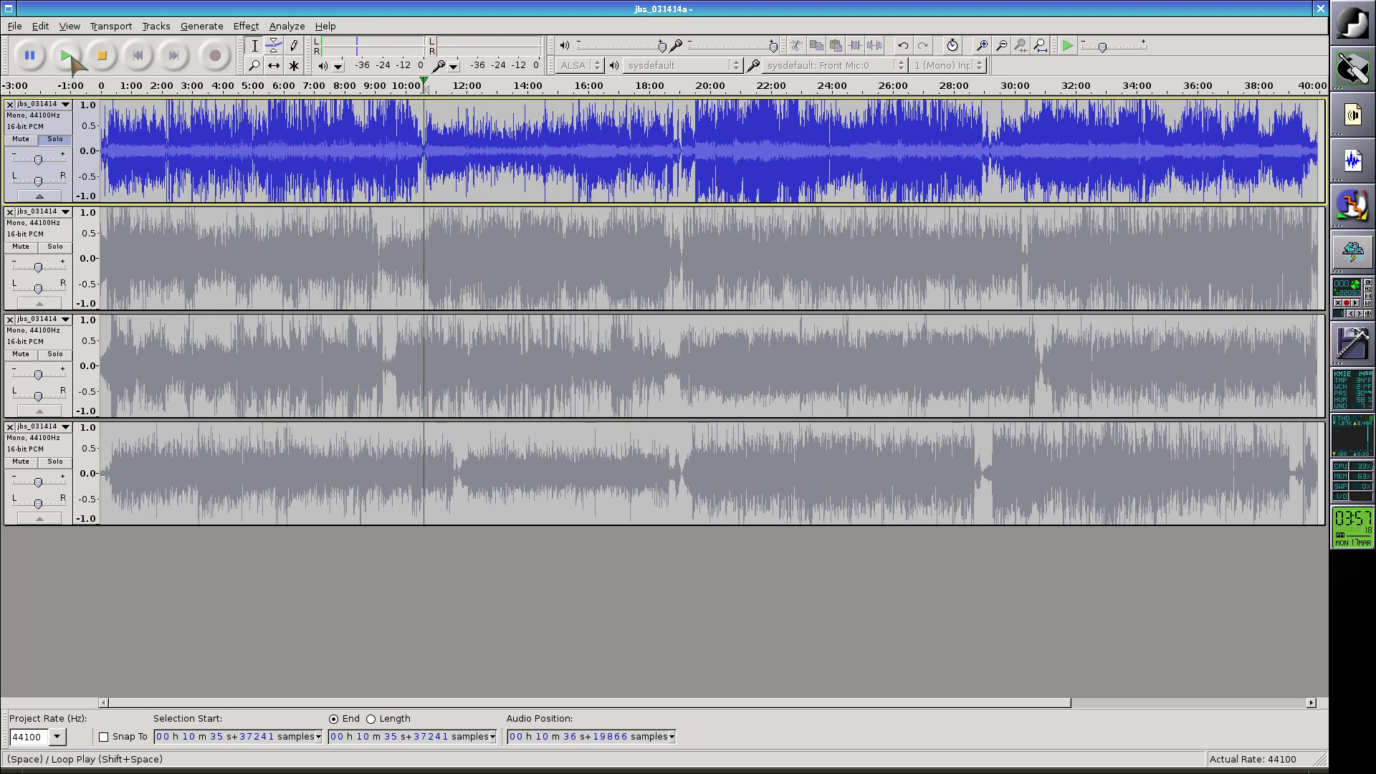
click(104, 57)
key(space)
click(104, 58)
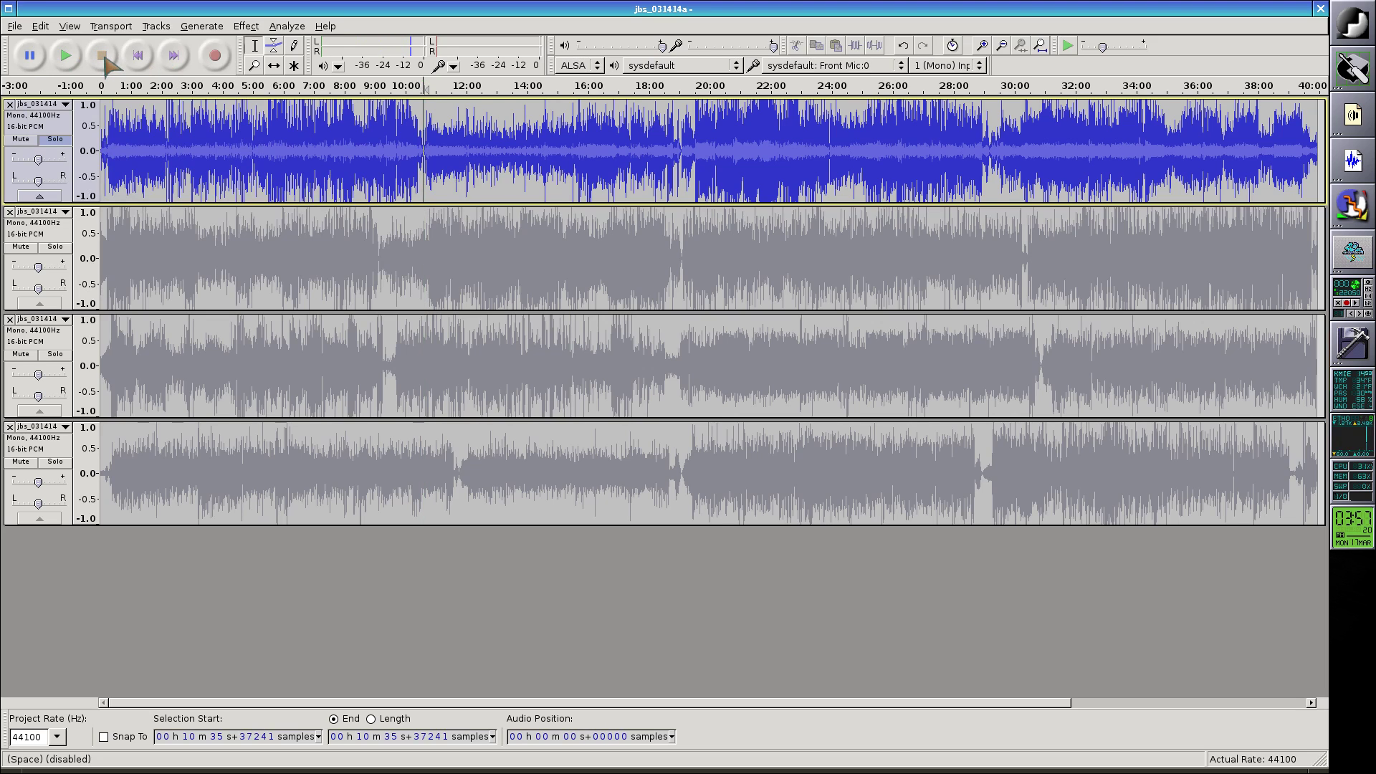
key(shift)
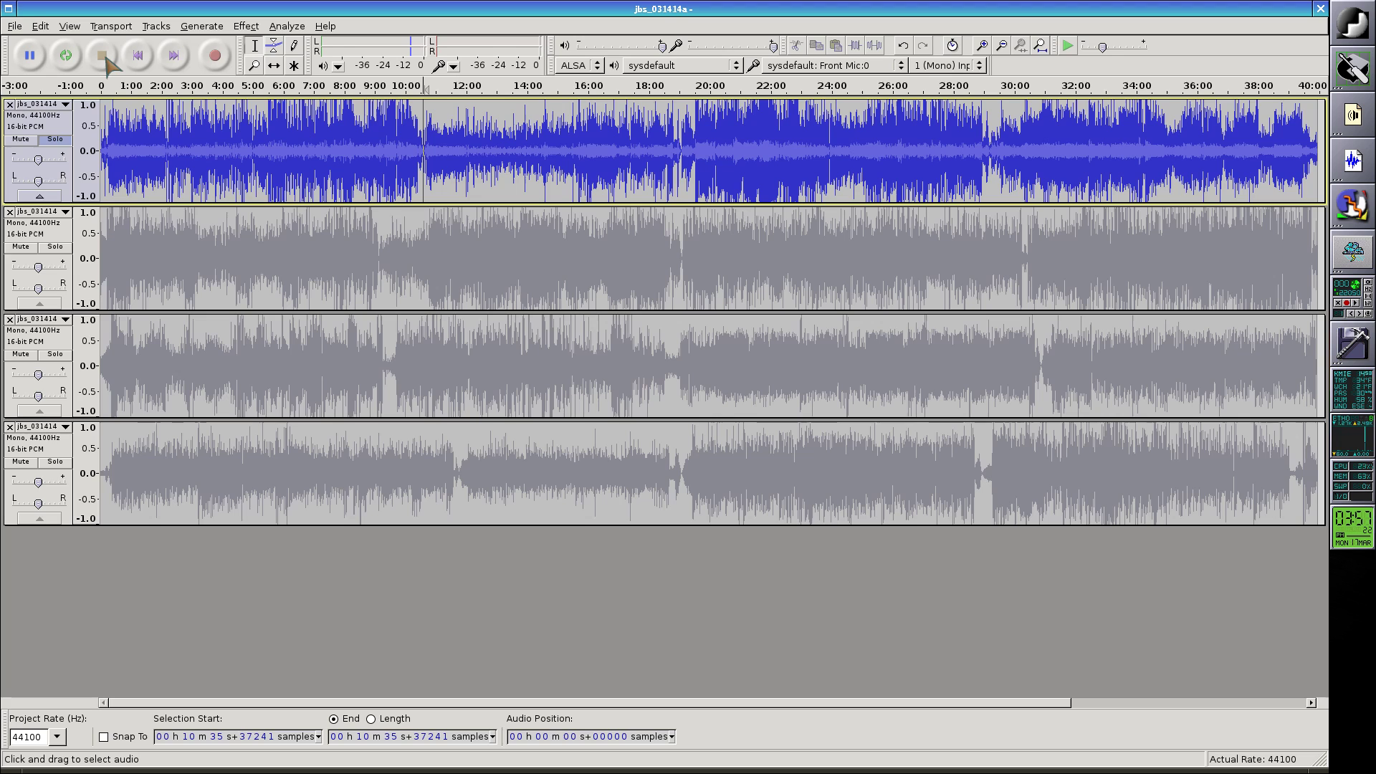
click(40, 26)
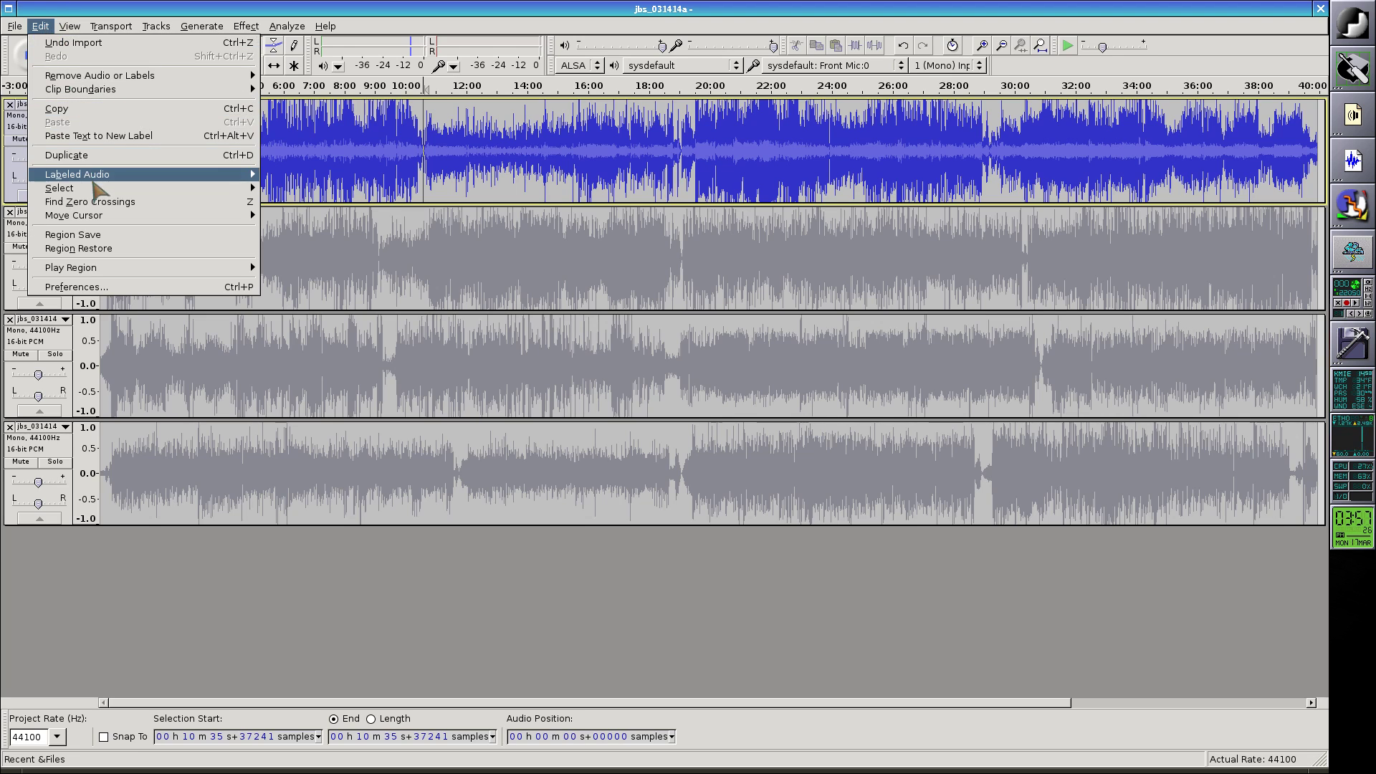
mouse_move(215, 188)
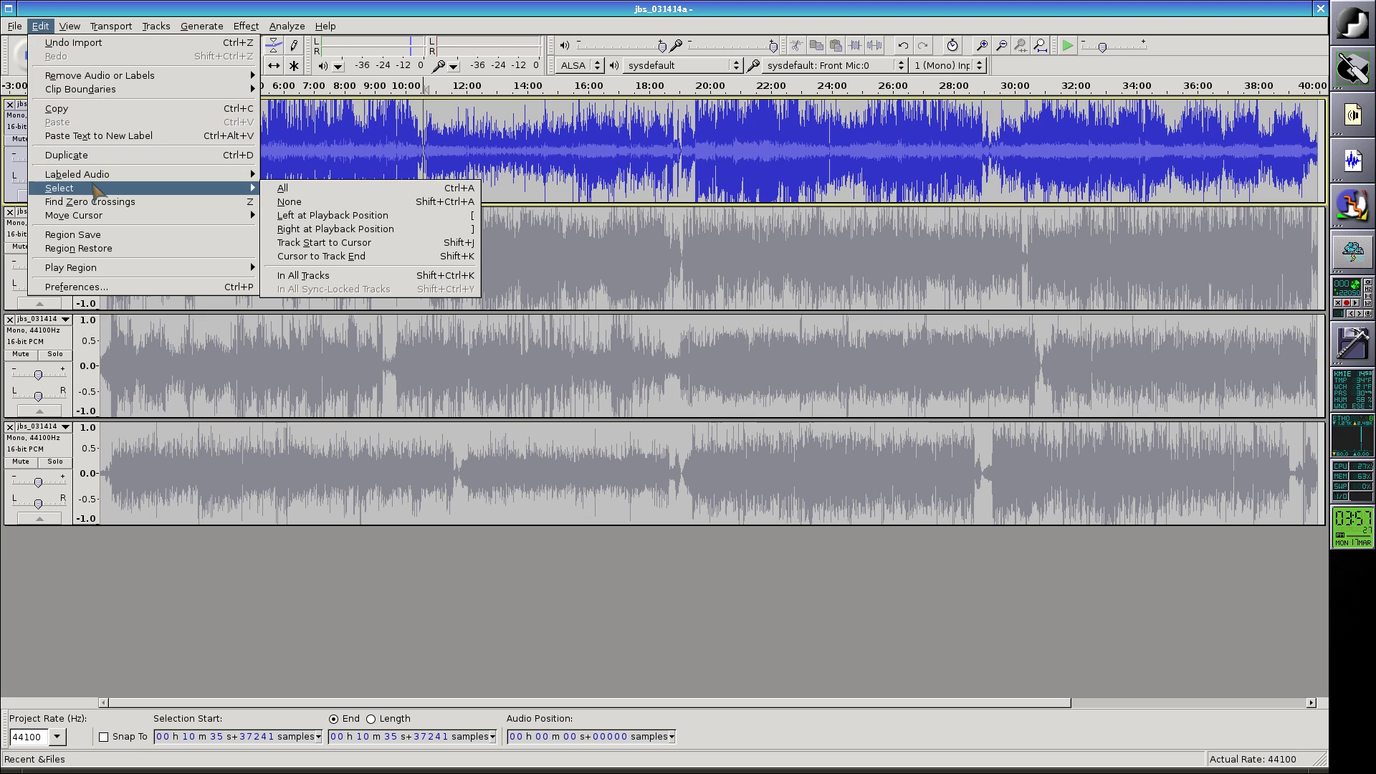
click(421, 218)
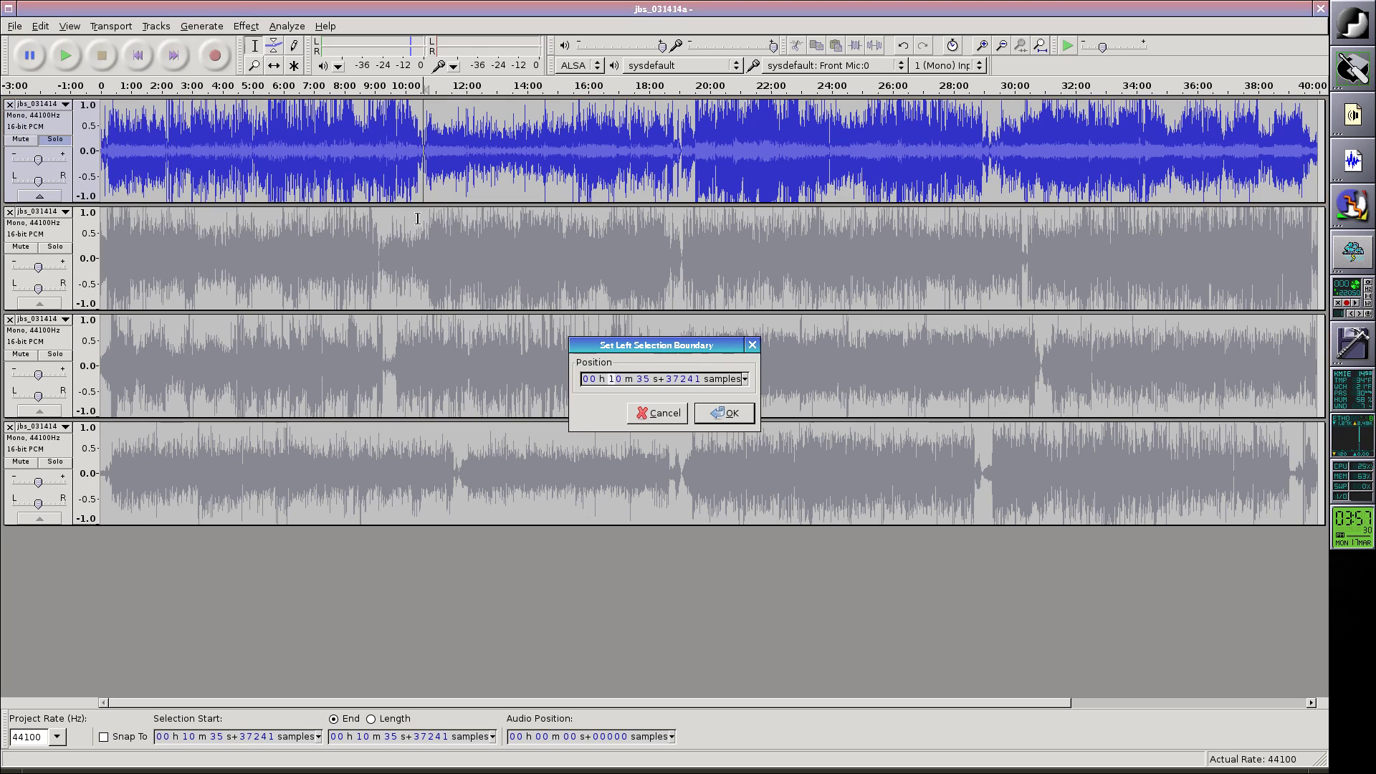
click(666, 415)
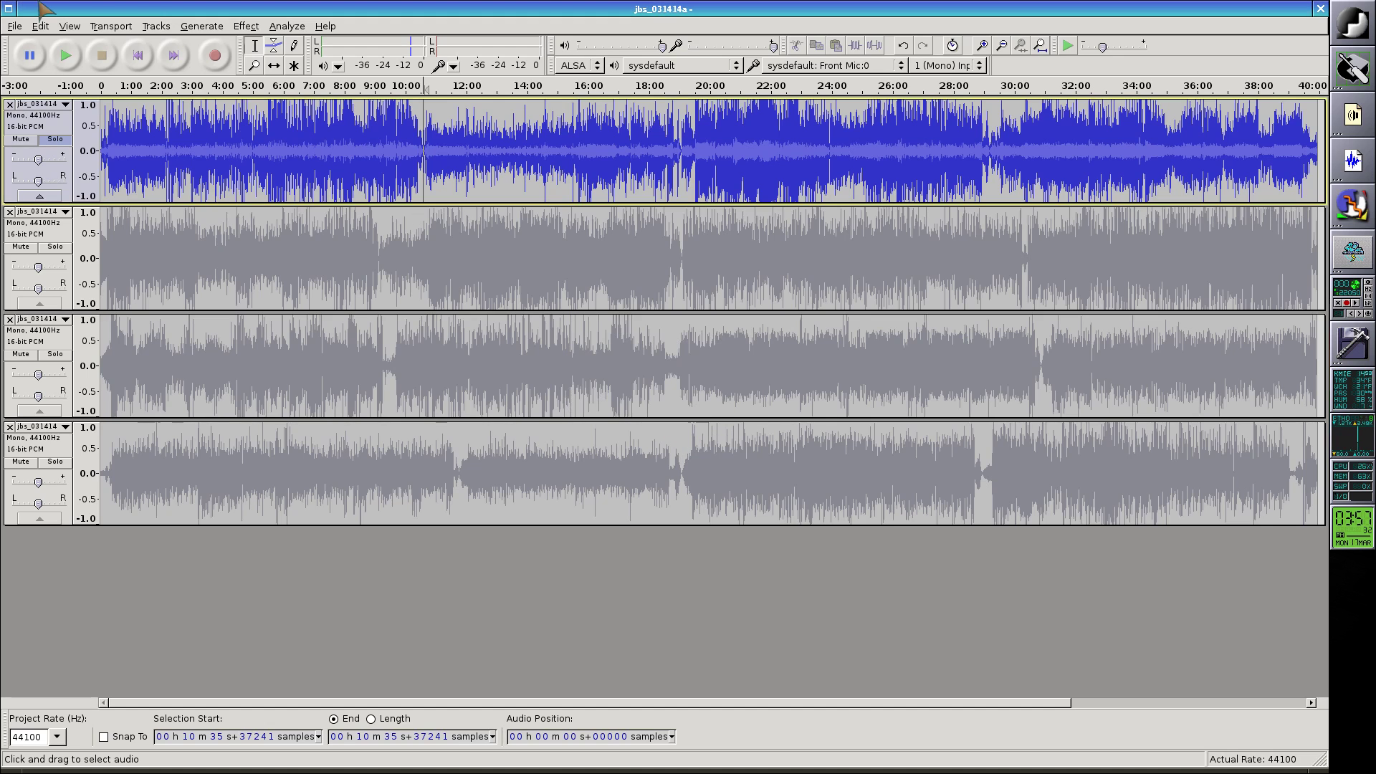
Step: Select the first track's audio from the track start to the cursor and cut it
click(40, 26)
mouse_move(107, 189)
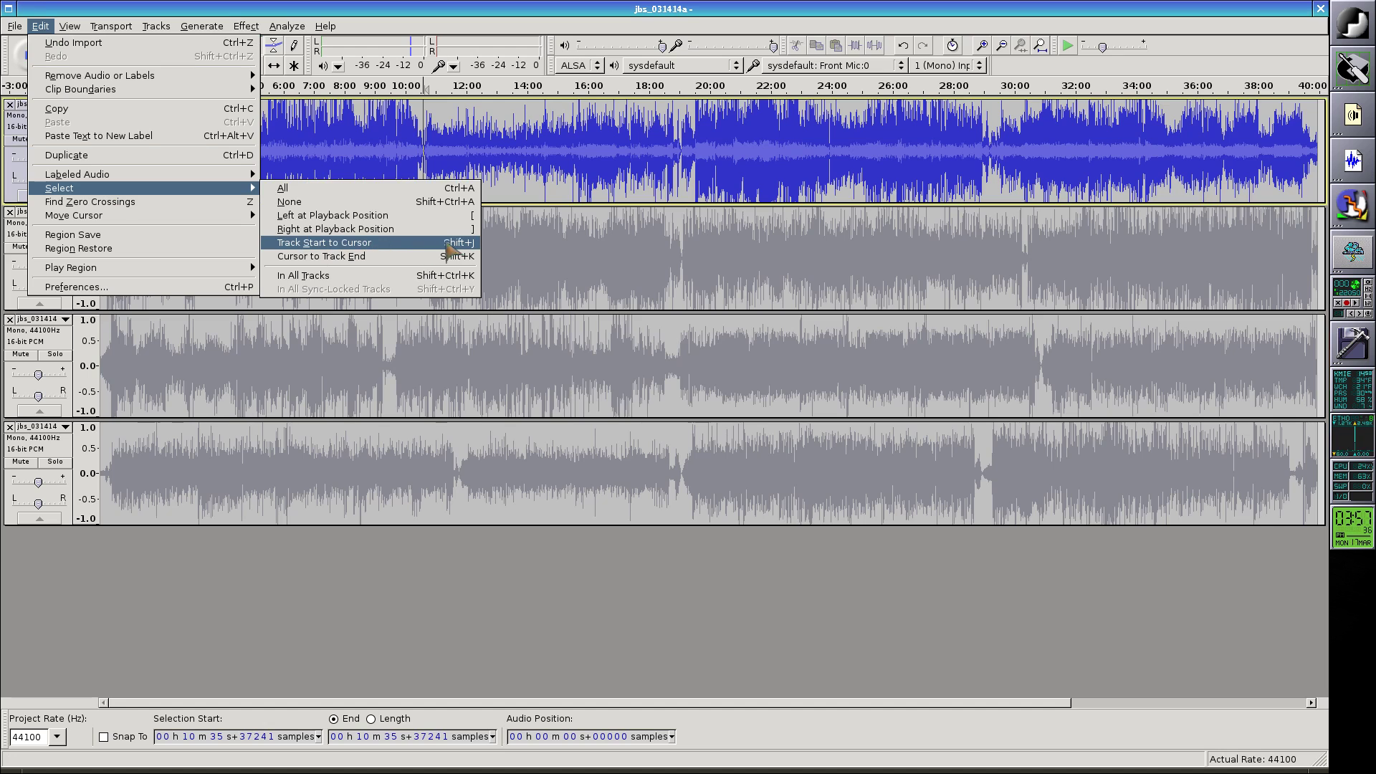
click(470, 244)
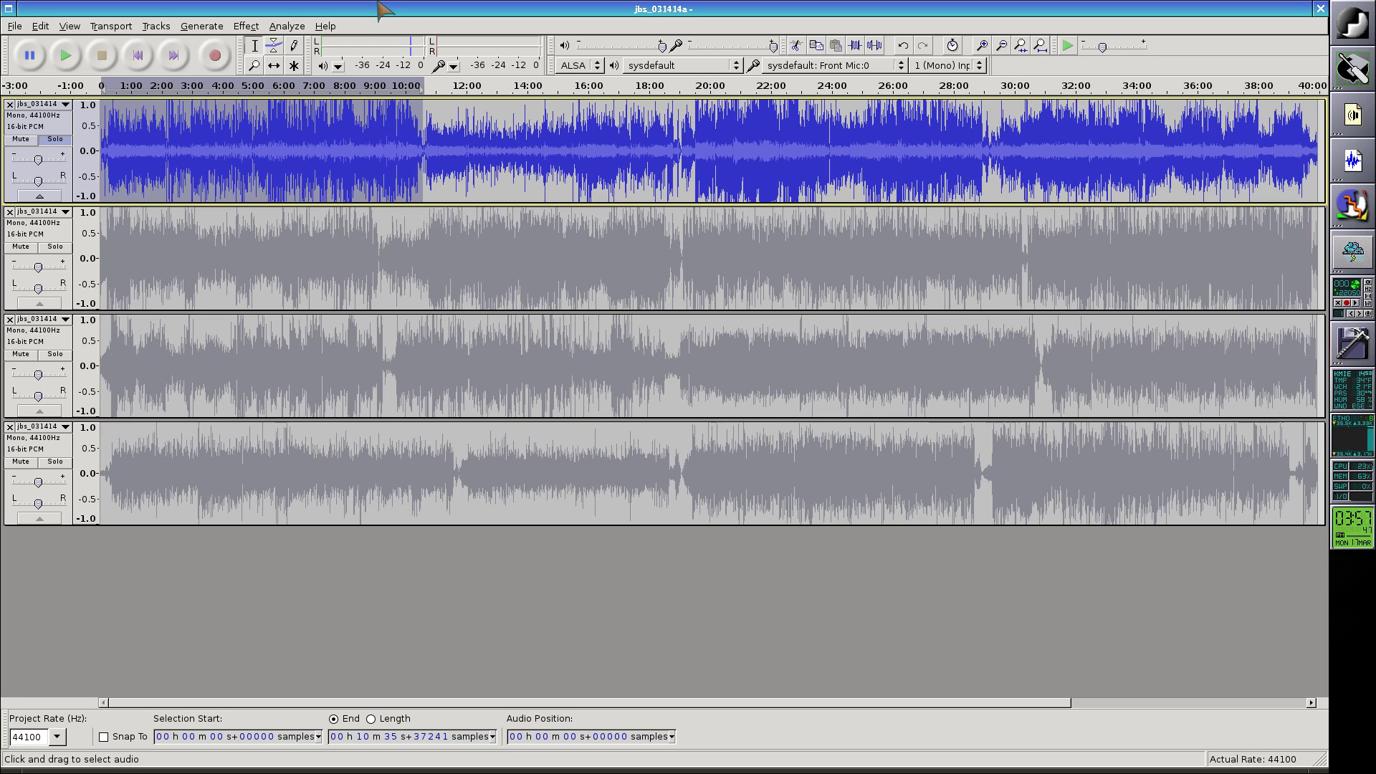
key(ctrl+x)
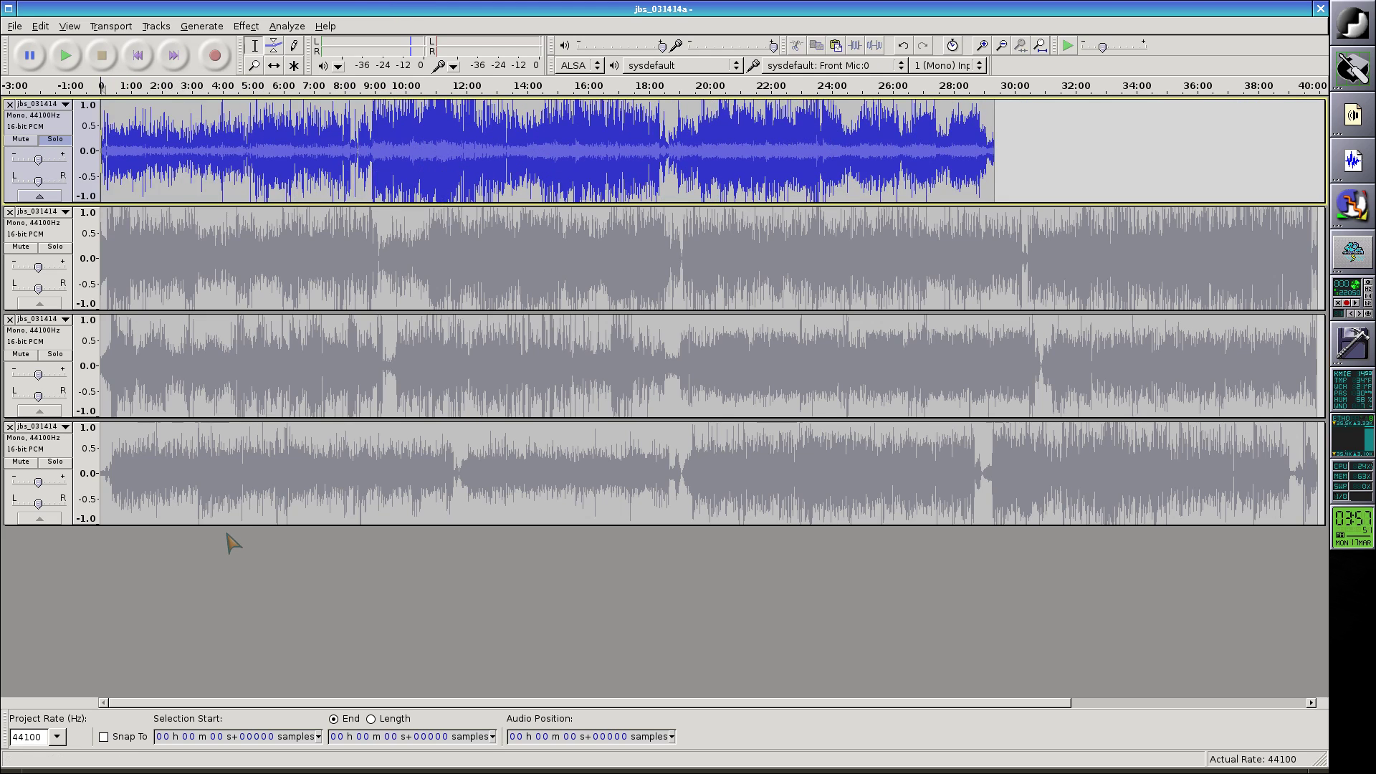
Step: Deselect all tracks and paste the cut audio as a new track below the others
click(240, 585)
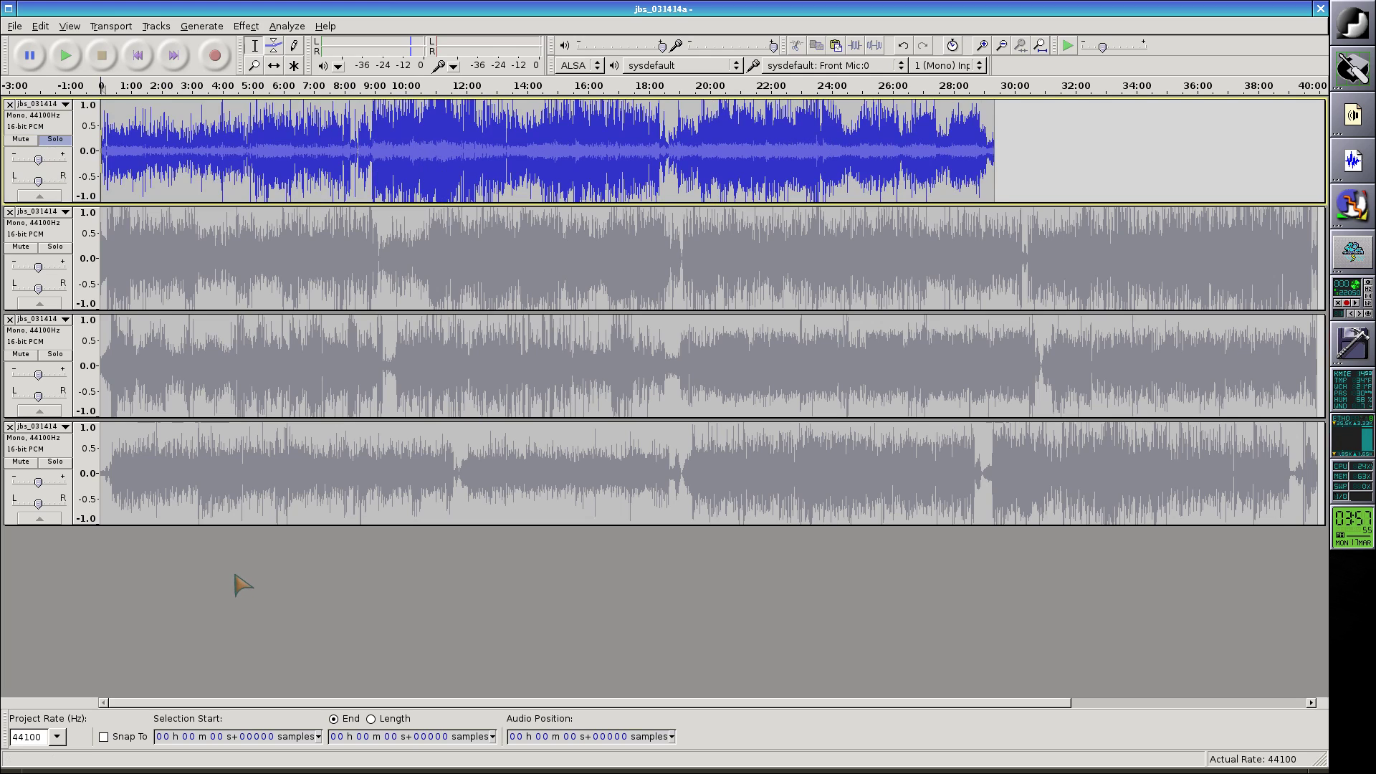
click(41, 27)
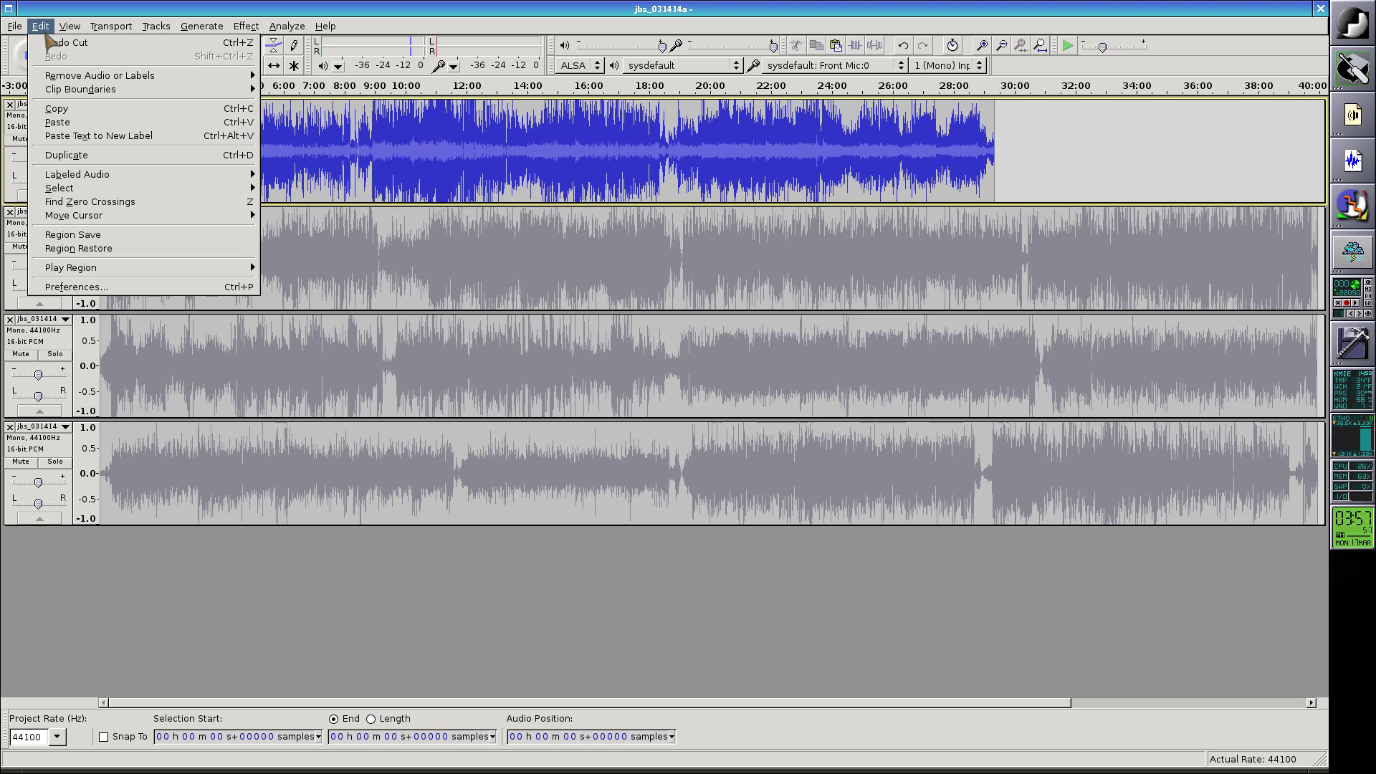
click(202, 125)
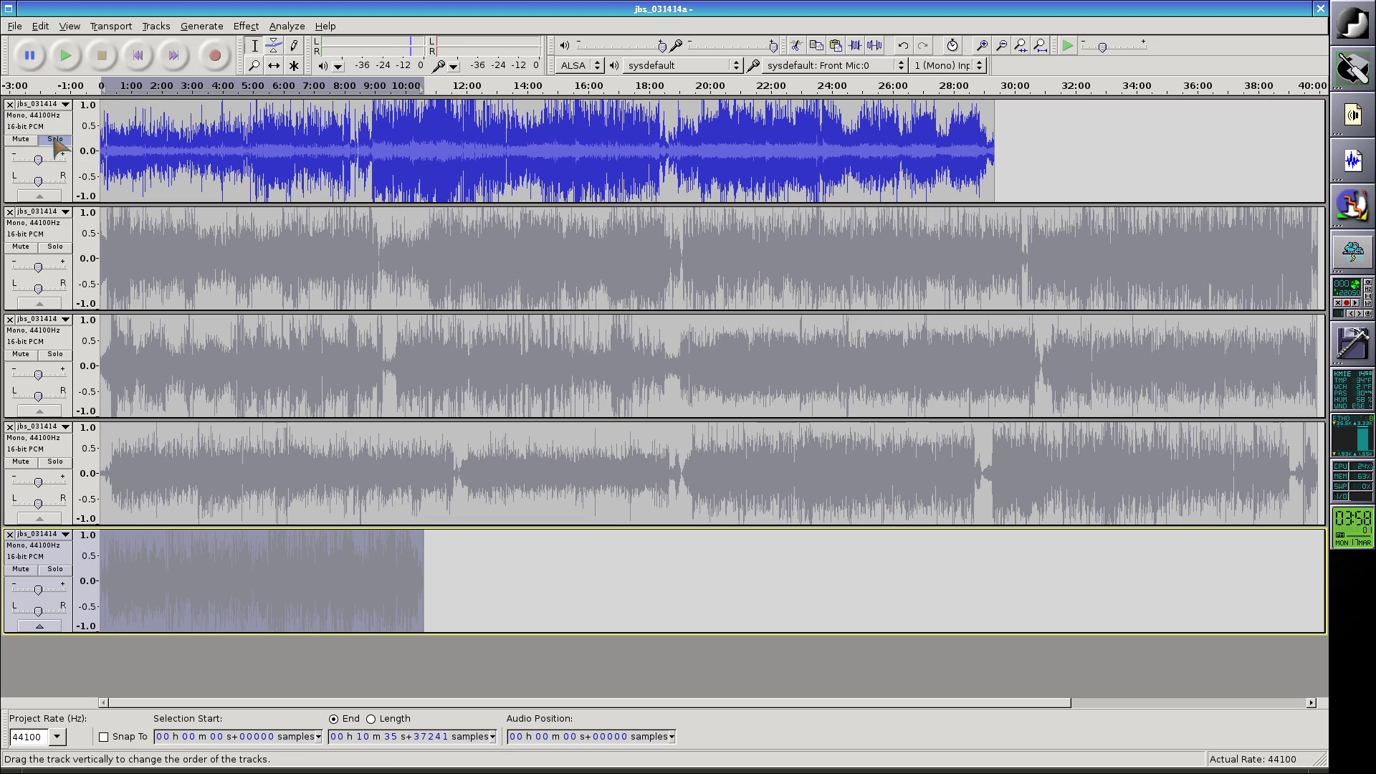
Step: Play the first track from the gap at about 8 min 20 s and set the cursor at about 8 min 26 s
click(354, 117)
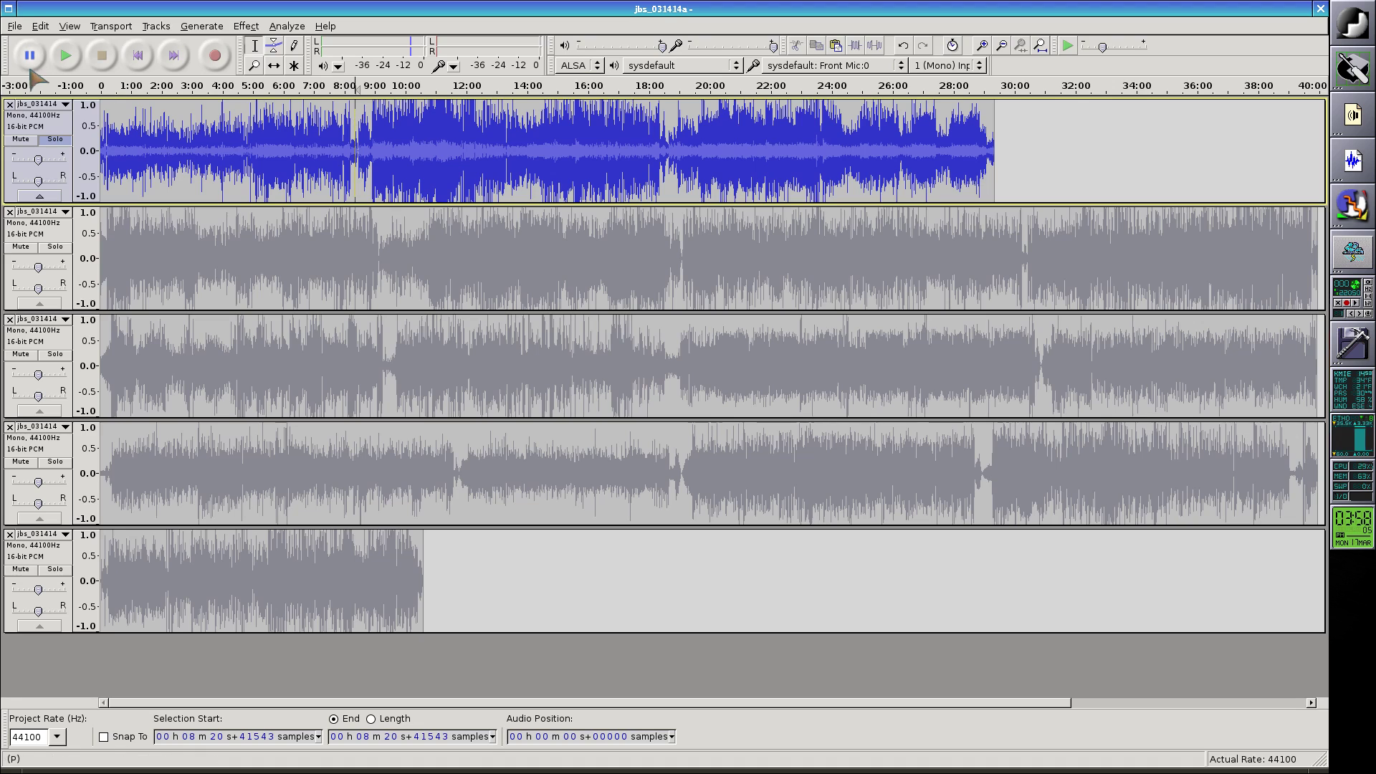
click(63, 61)
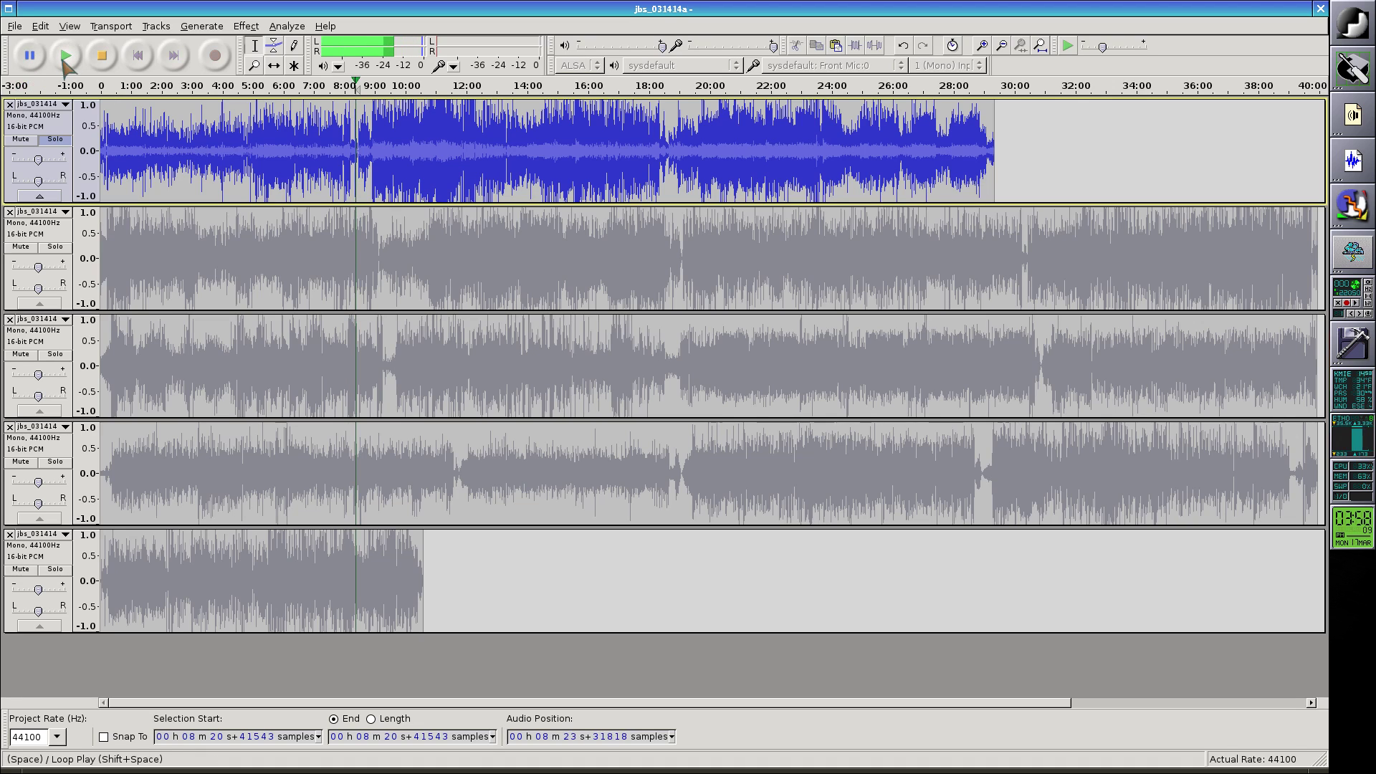
click(63, 61)
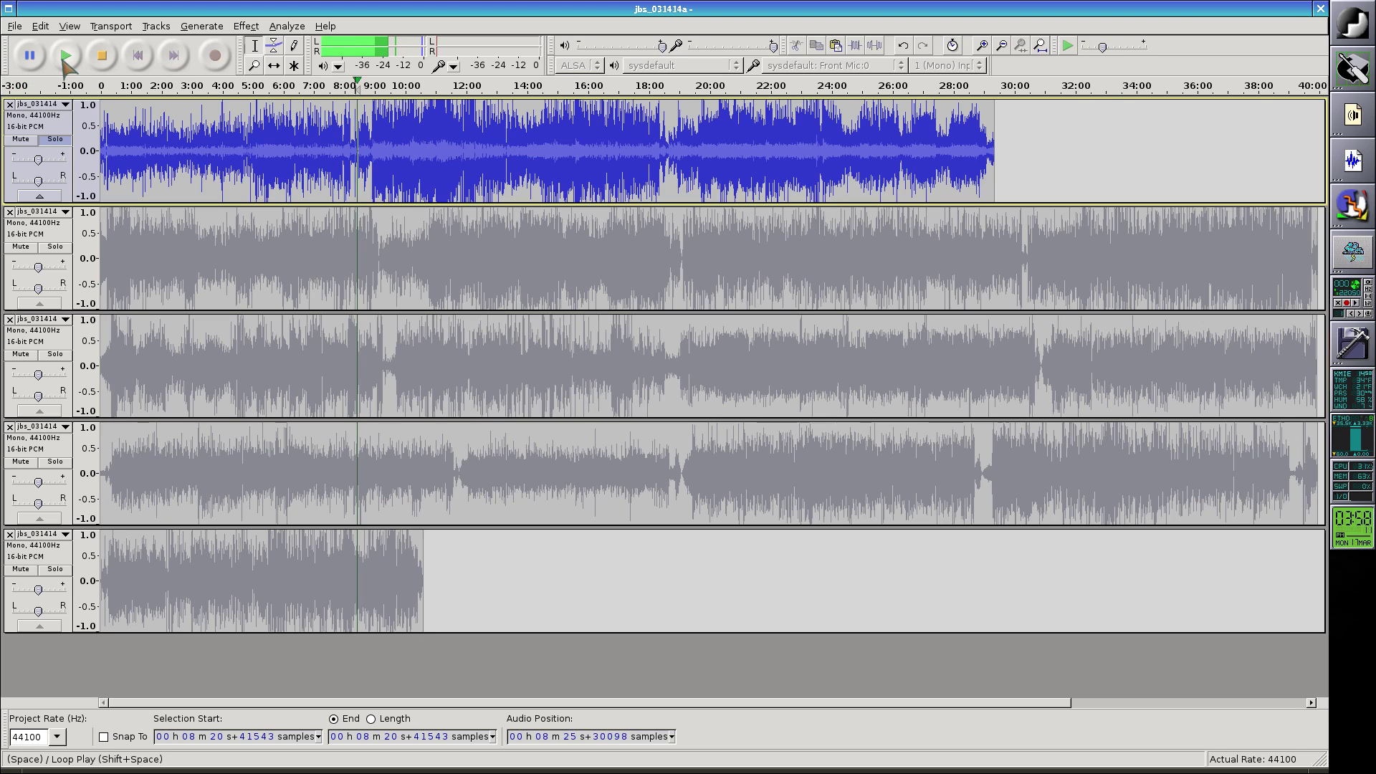
click(65, 57)
click(64, 57)
click(63, 62)
click(62, 62)
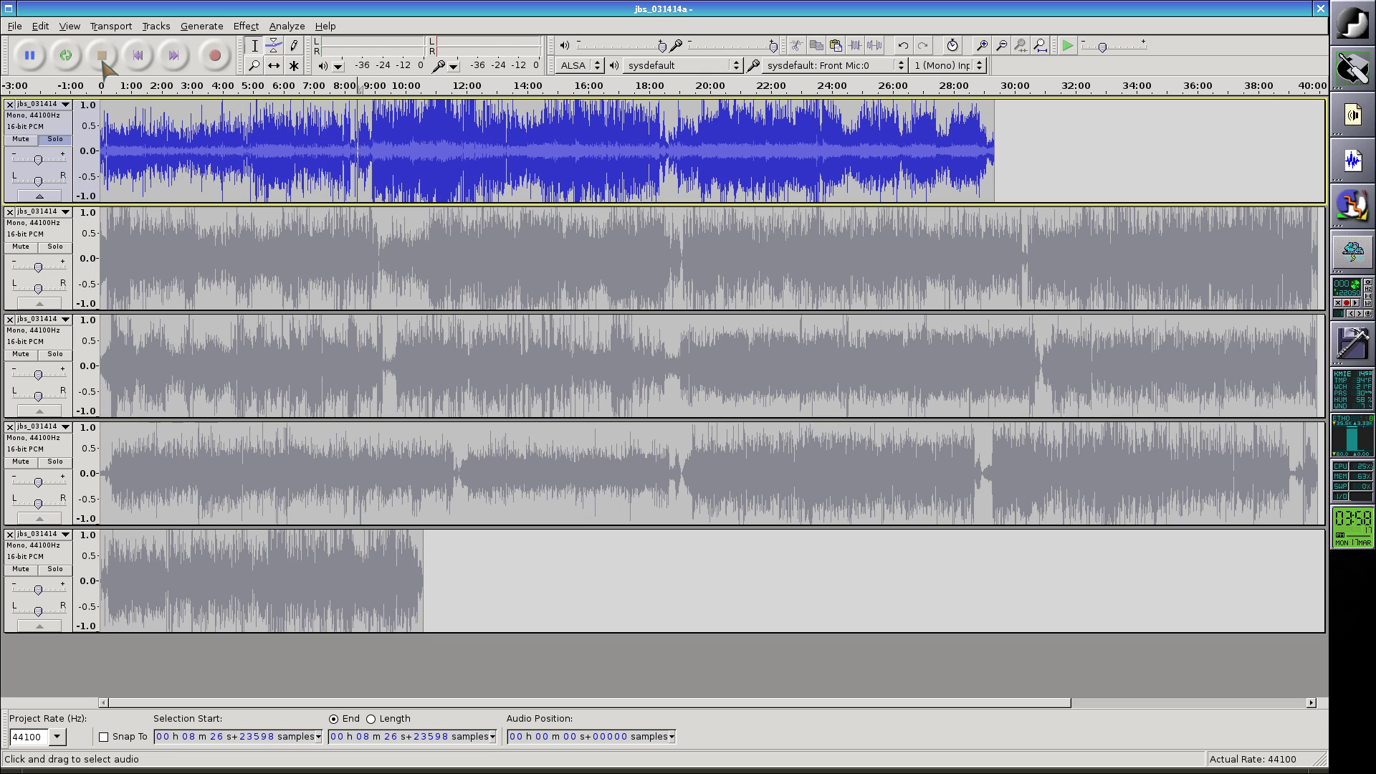
Step: Cut the first track's audio from the track start to the cursor and paste it as another new track
shift+click(101, 104)
key(Delete)
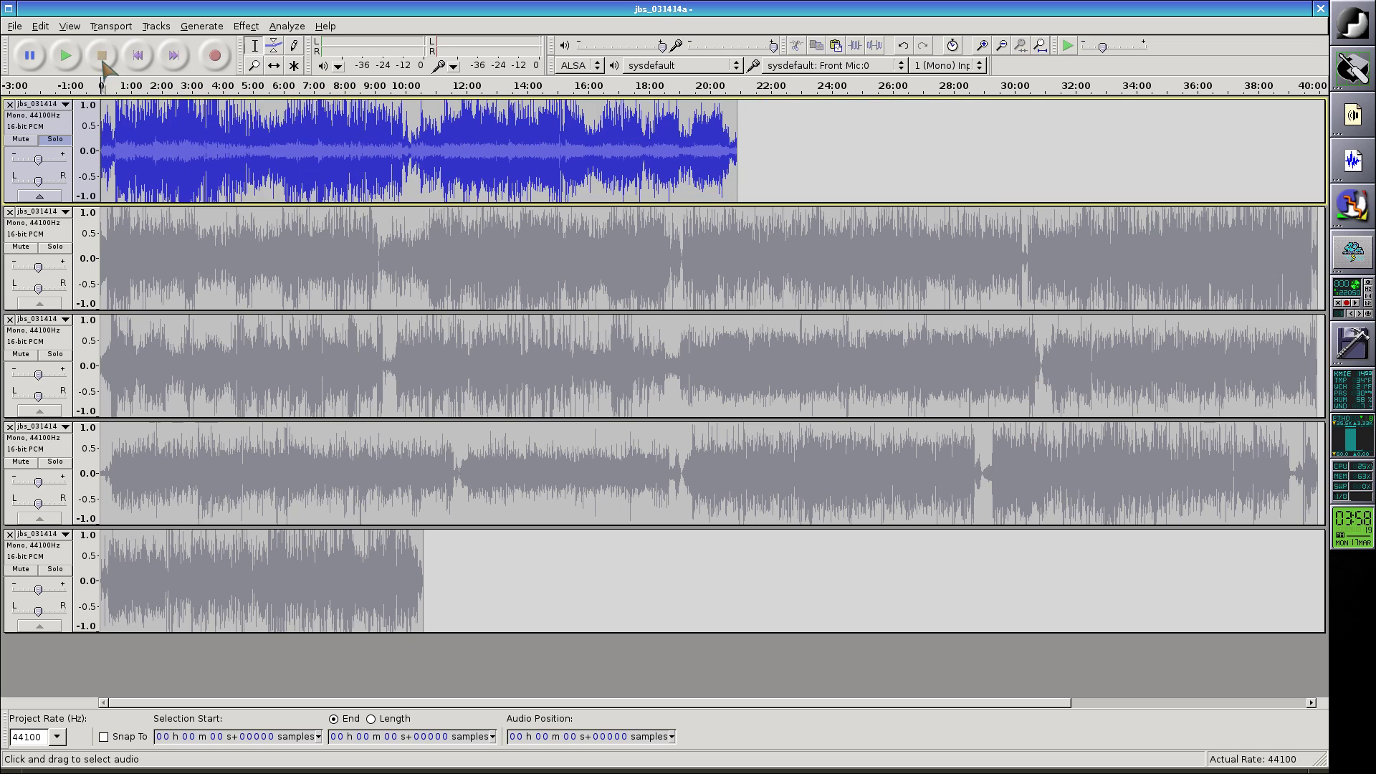
click(353, 655)
key(ctrl+v)
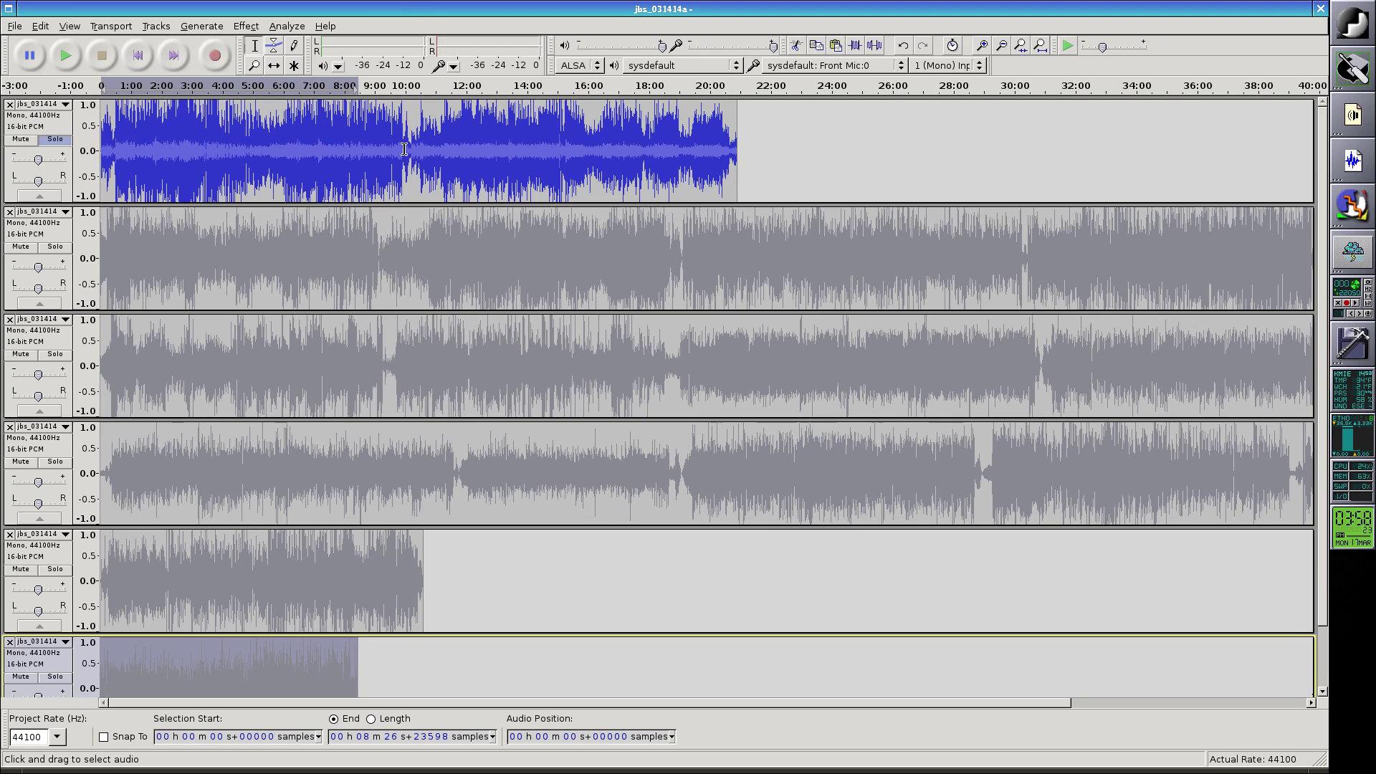
Step: Play the first track from the gap at about 10 min 2 s, set the cursor at about 10 min 8 s, and stop playback
click(407, 123)
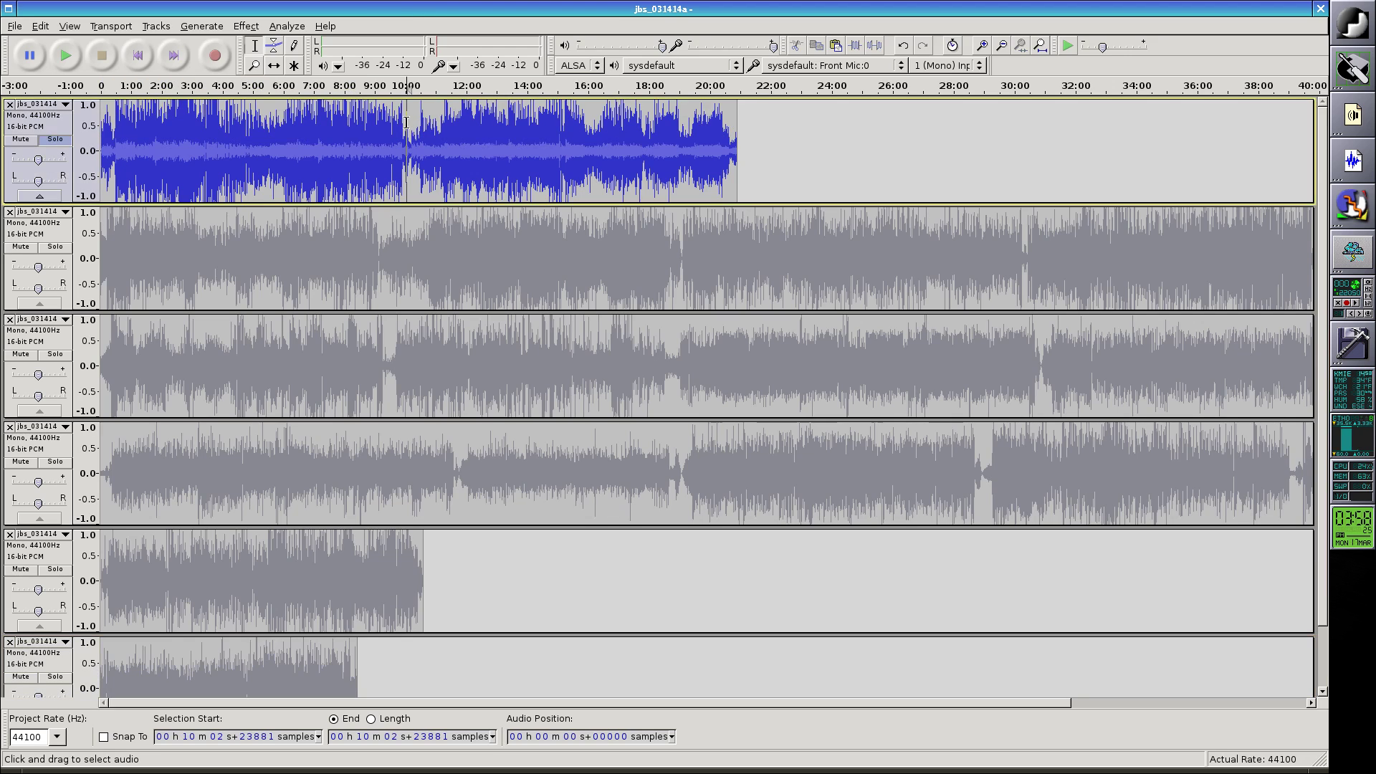
click(65, 54)
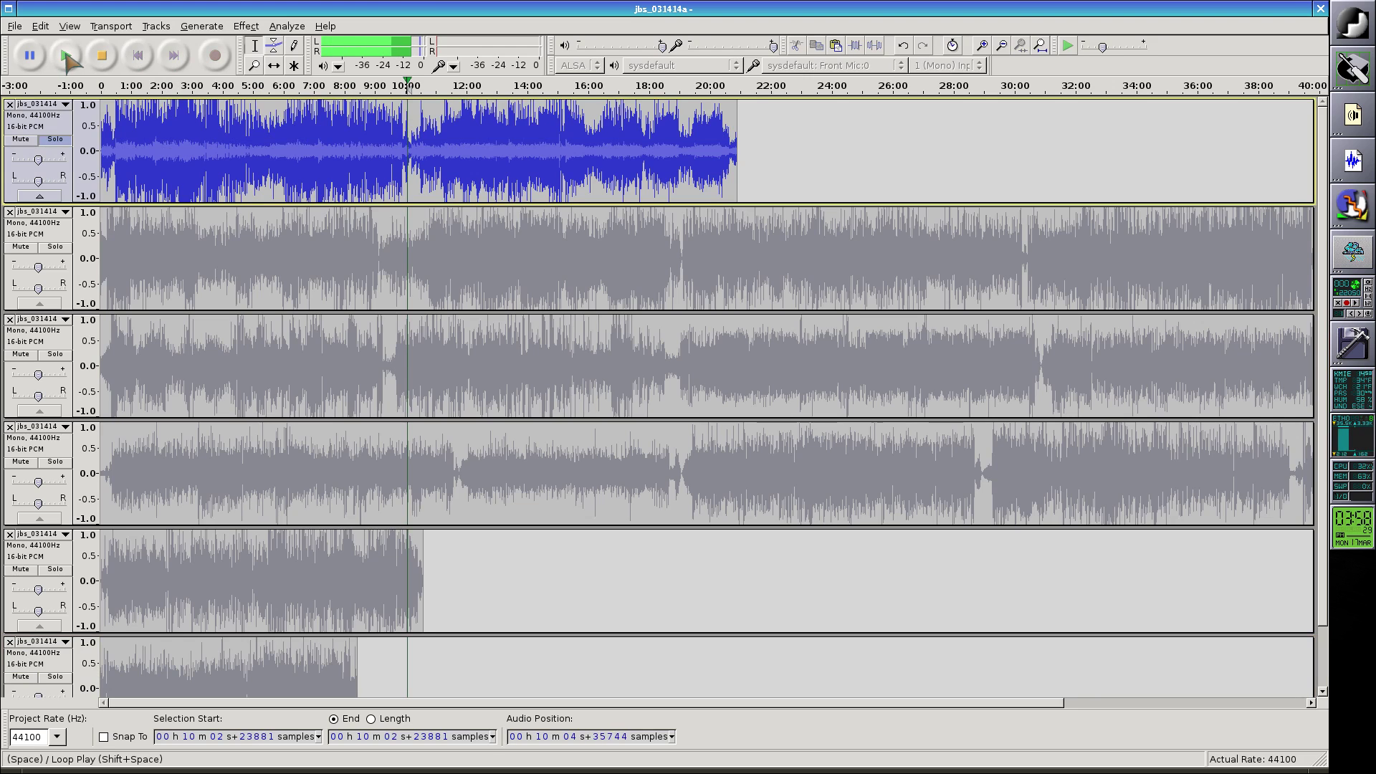
click(67, 57)
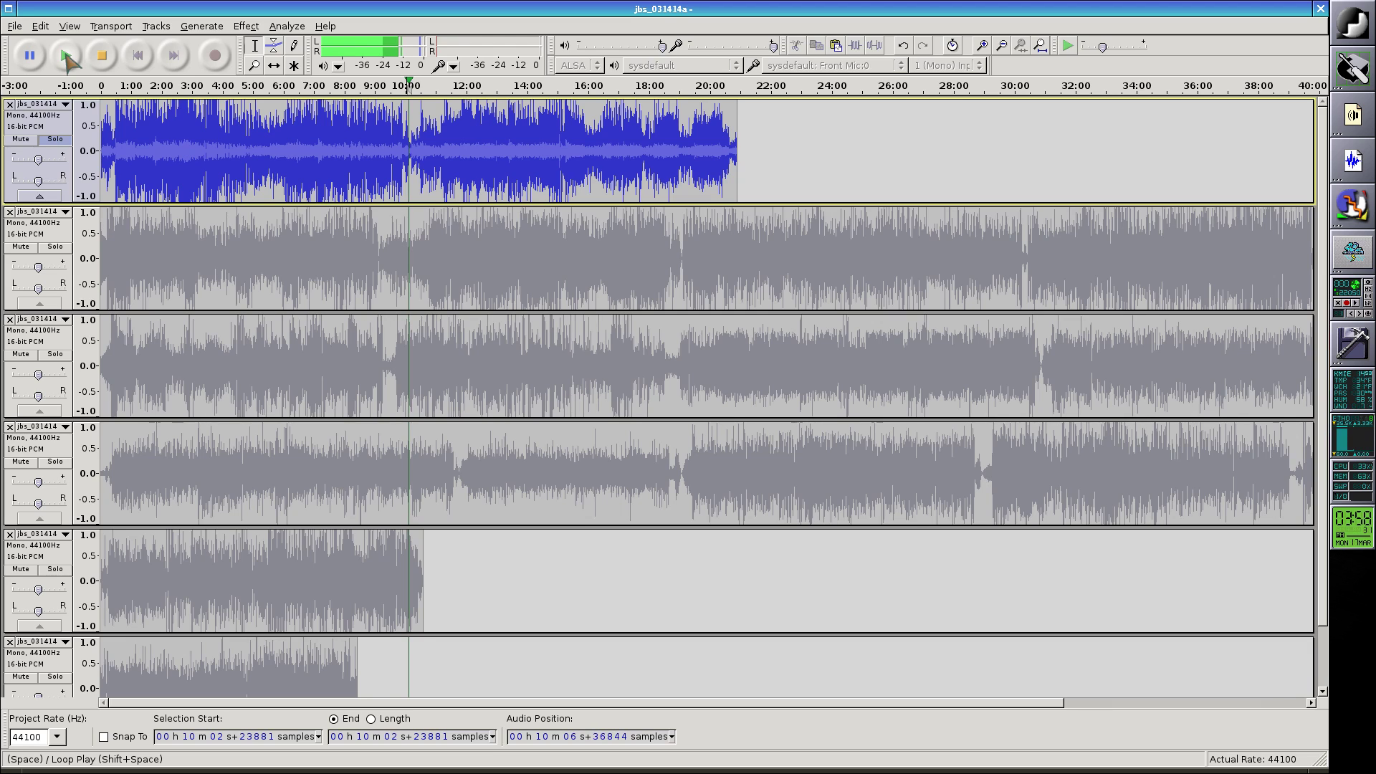
click(67, 58)
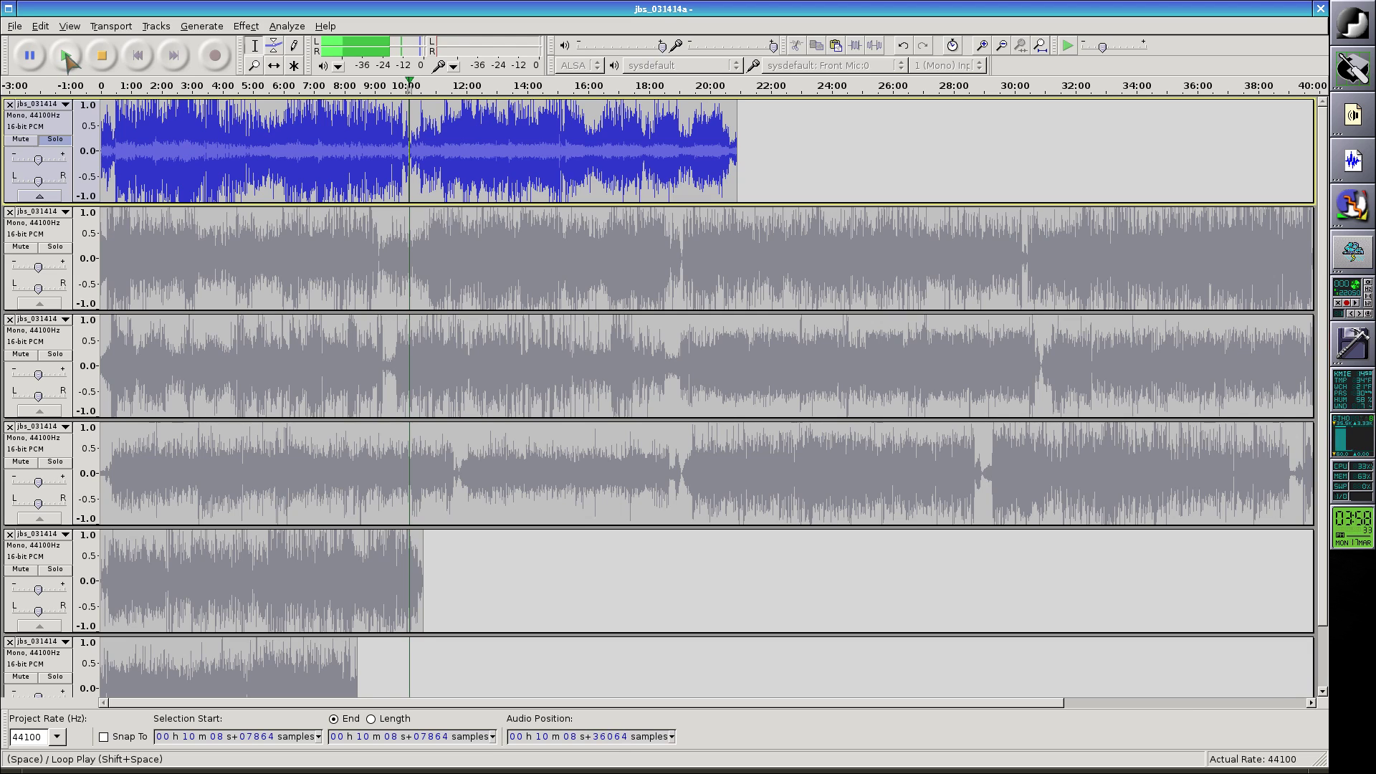
click(100, 56)
Step: Cut the first track's opening audio up to the cursor at about 10 min 8 s and paste it as a new track at the bottom
key(shift+Home)
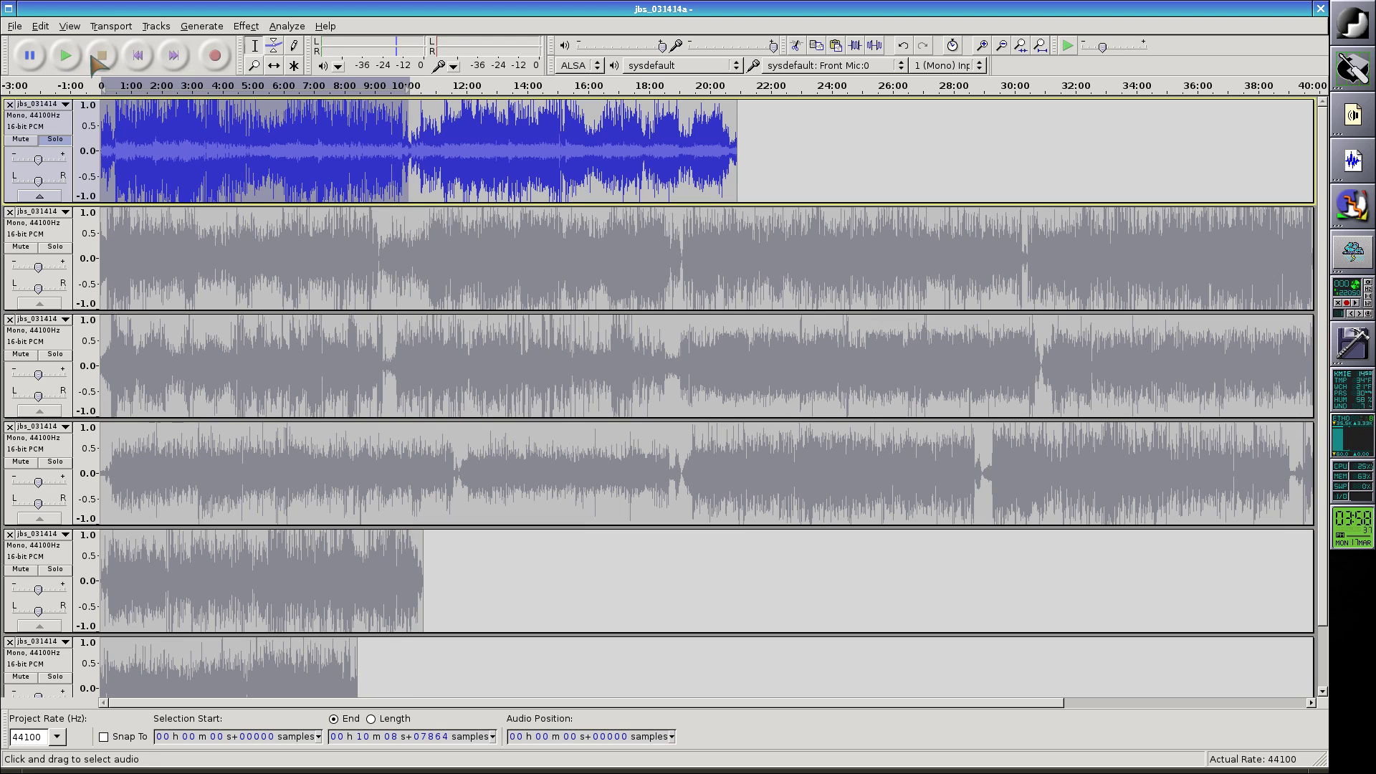
key(Delete)
scroll(436, 210, down, 2)
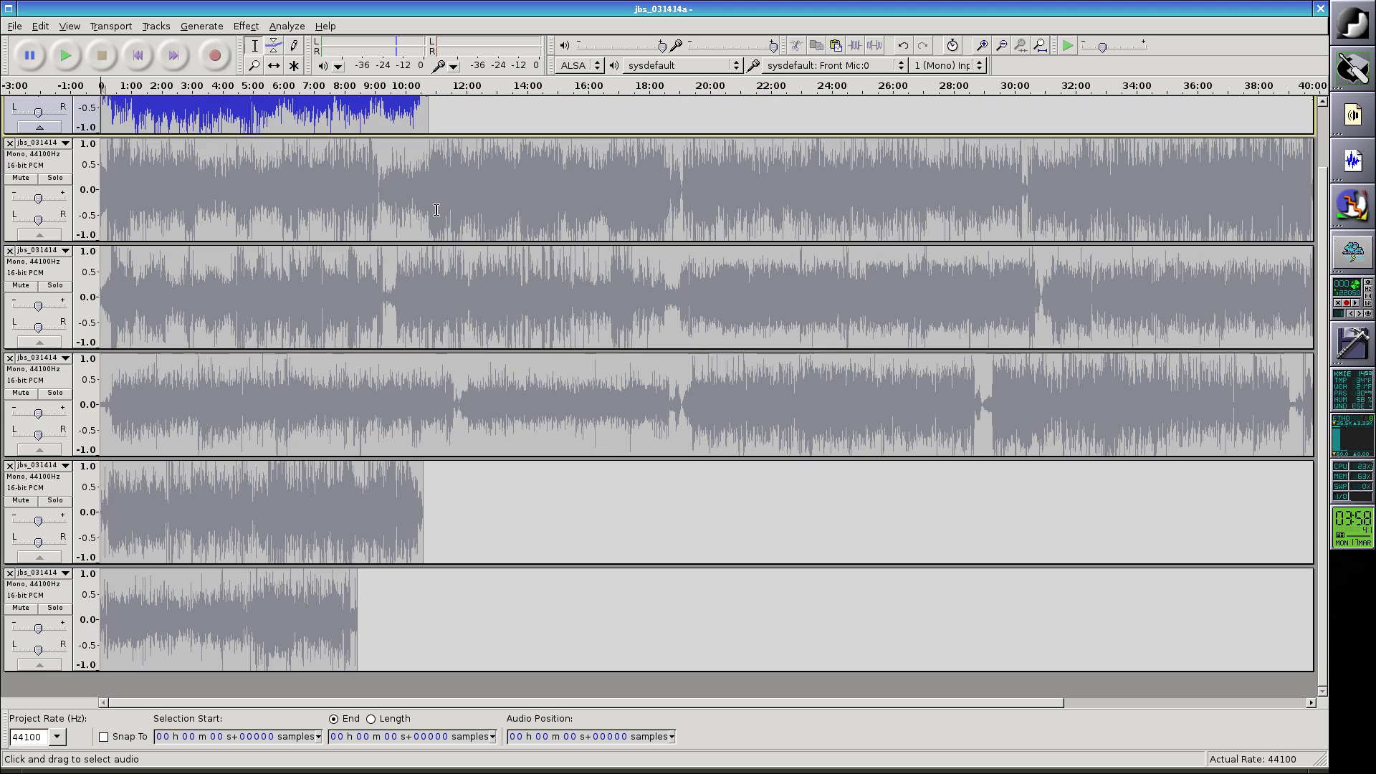
click(162, 689)
key(ctrl+v)
Step: Move the remainder of the first track below all the other tracks and turn off its solo
scroll(162, 684, up, 5)
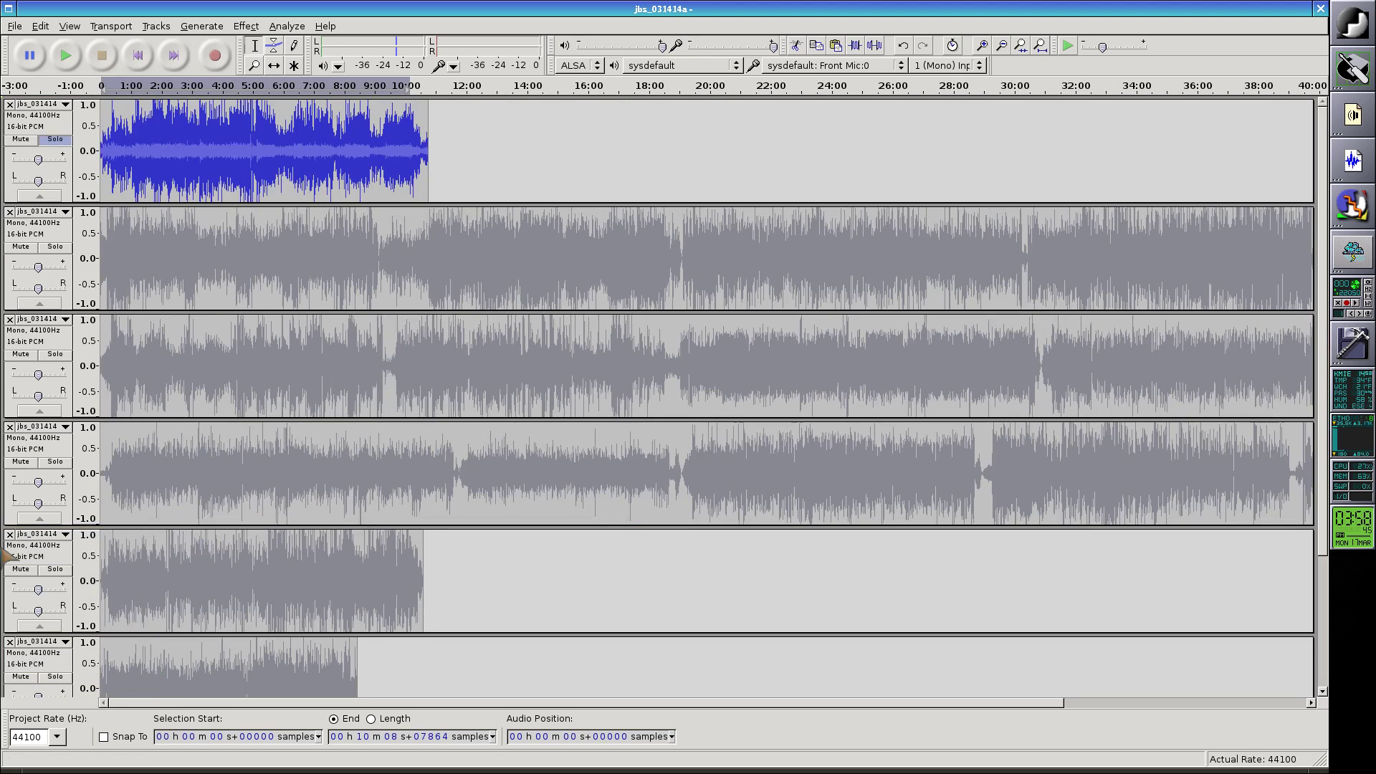
click(46, 131)
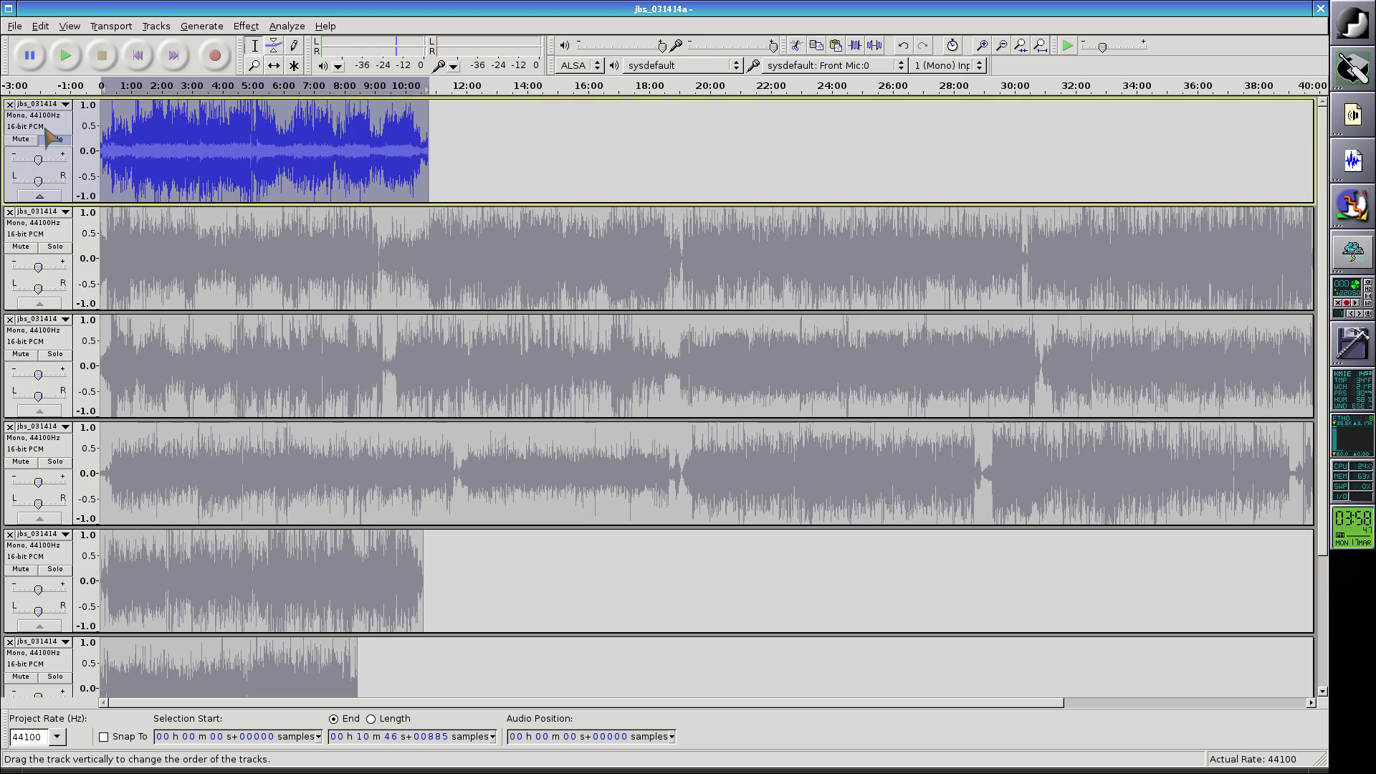
drag(50, 136, 56, 766)
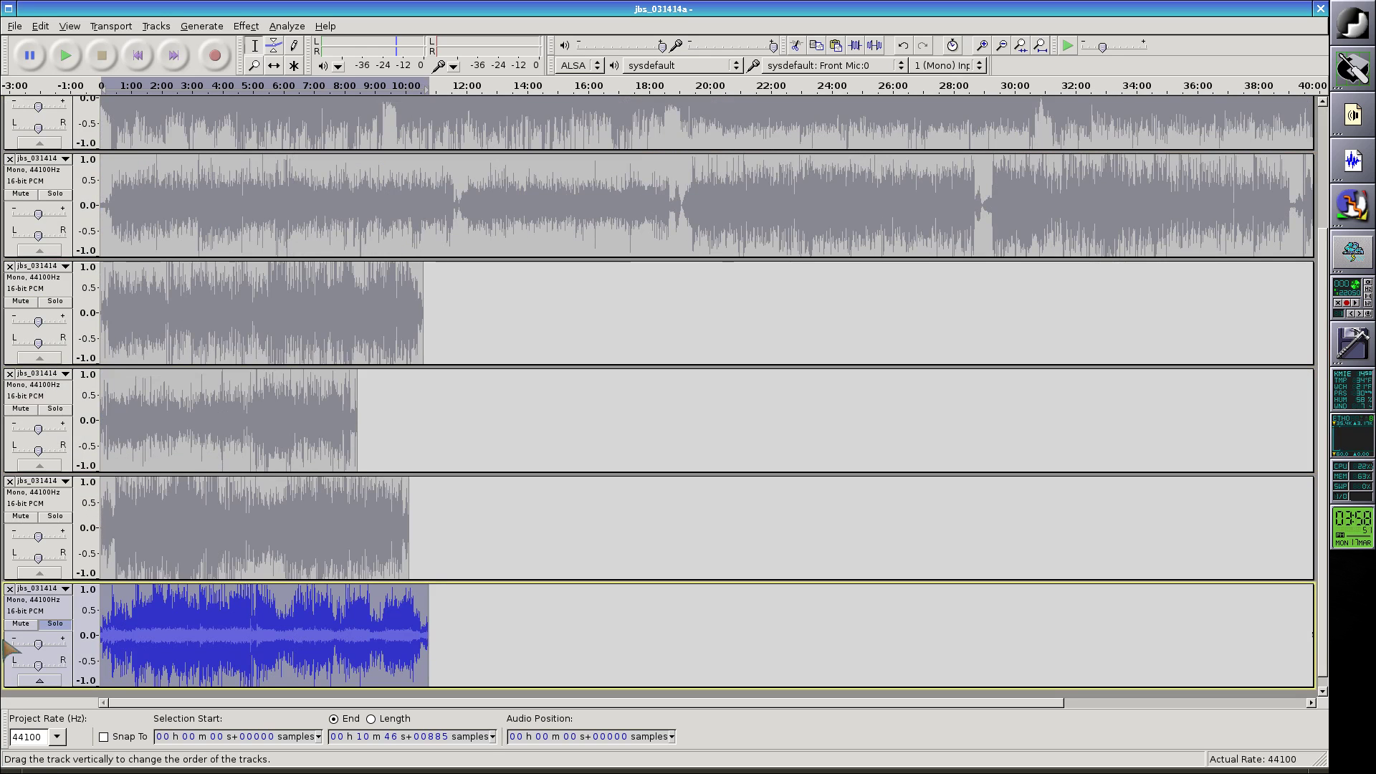
key(ctrl+a)
Step: Solo the new first track, play it from the gap at about 9 min 6 s, and set the cursor at about 9 min 8 s
scroll(57, 634, up, 3)
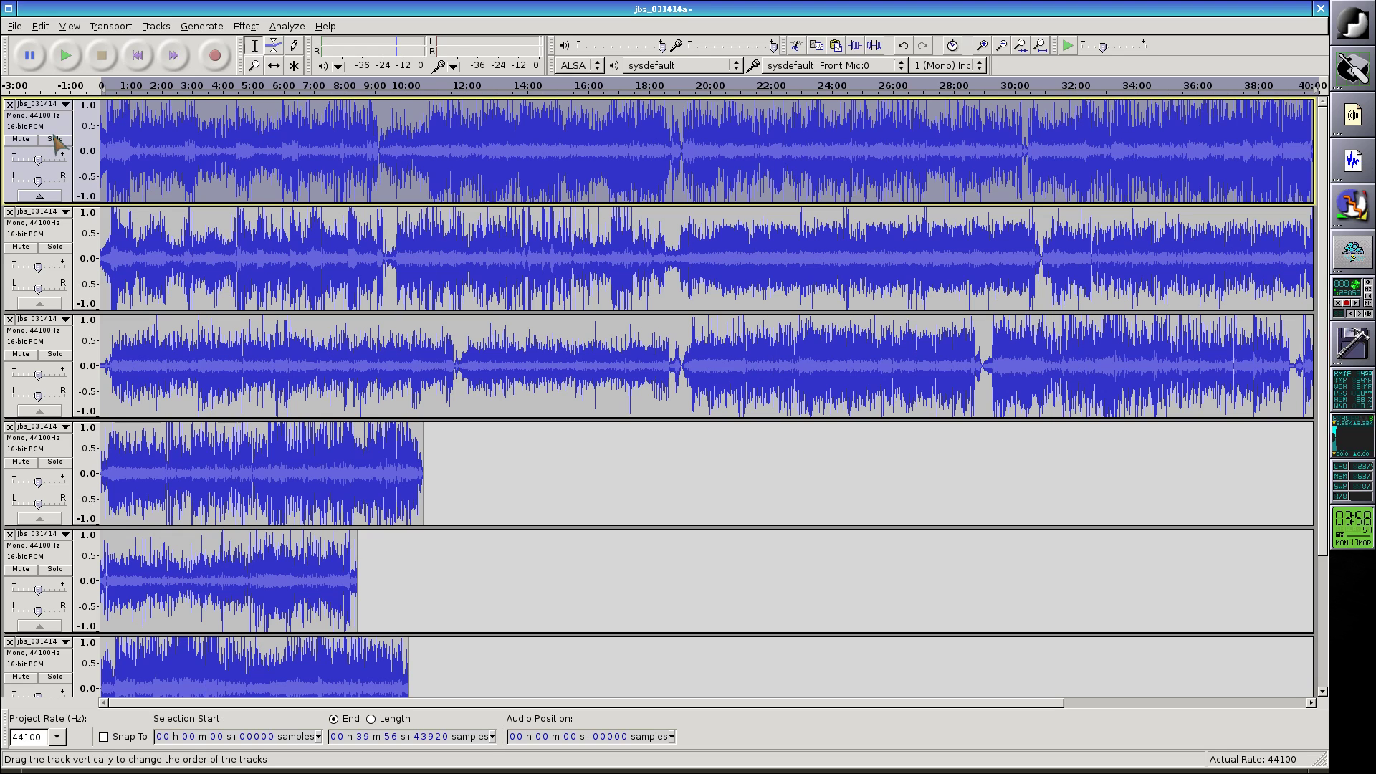
click(377, 123)
click(54, 139)
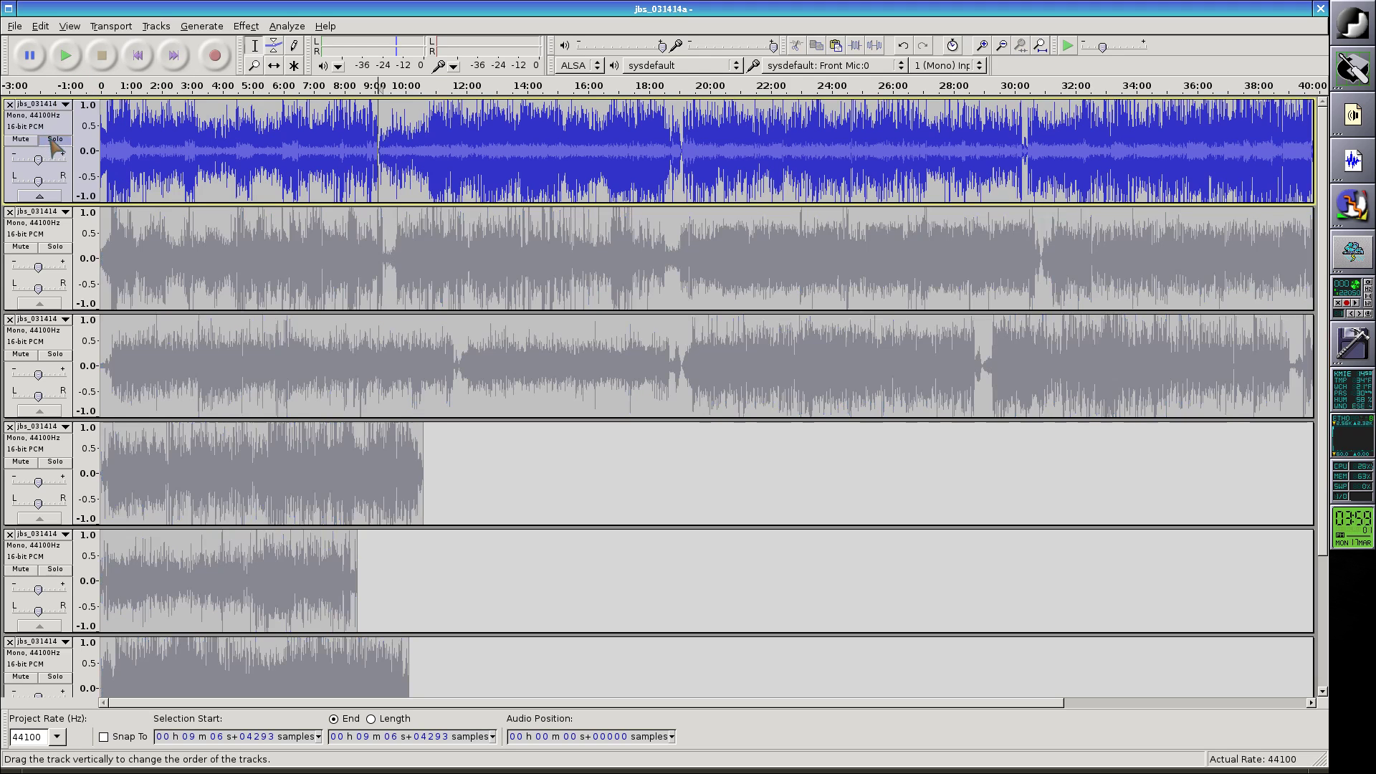
click(65, 56)
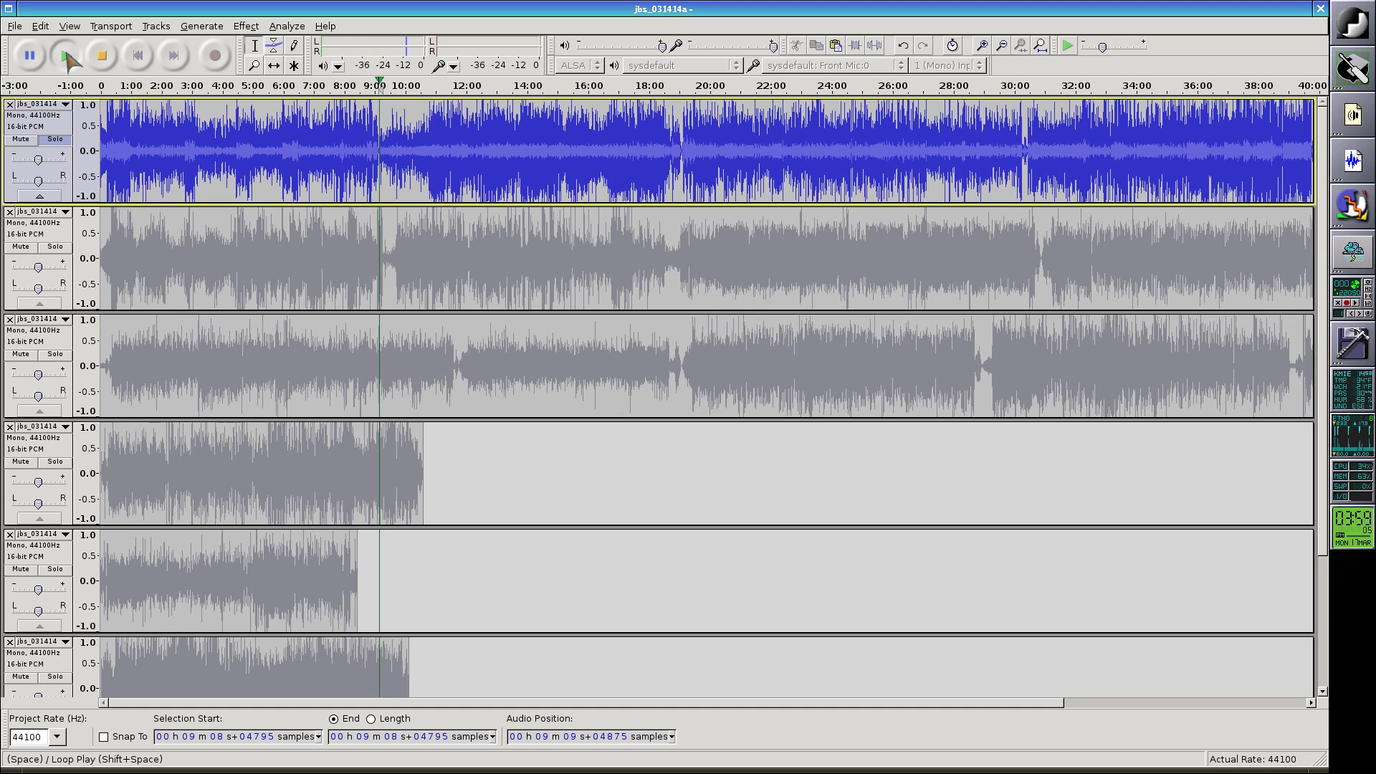
click(108, 59)
Step: Cut the first track's audio from its start to about 9 min 8 s and paste it as a new track below the others
key(shift+Home)
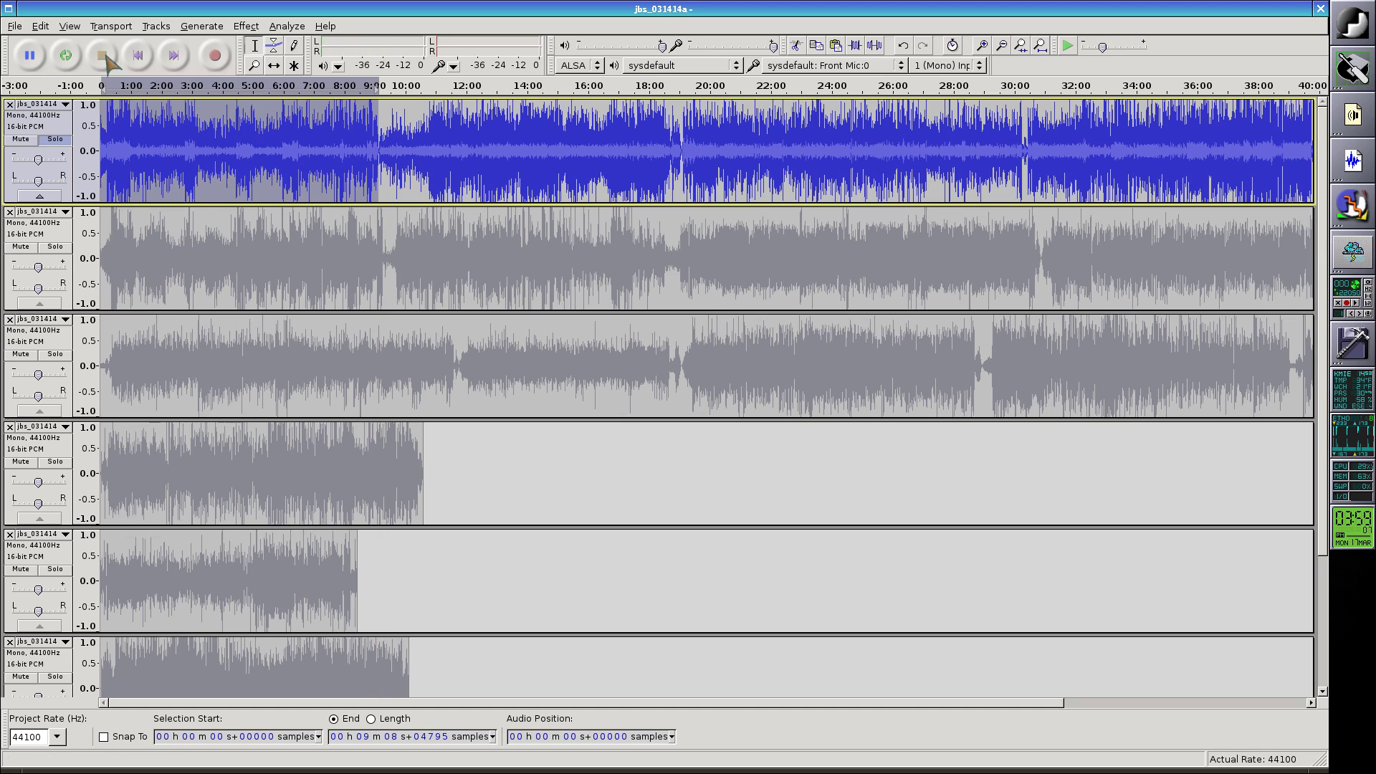
key(Delete)
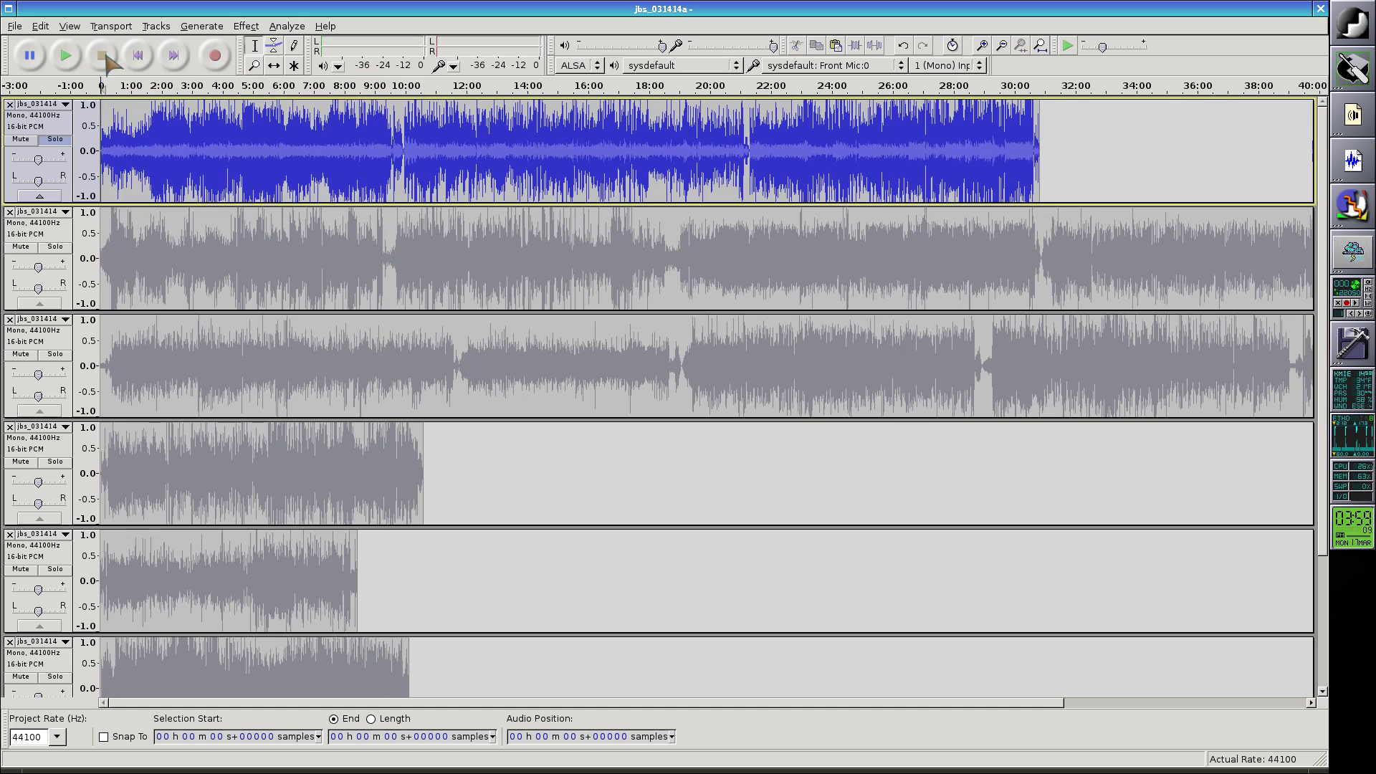
scroll(430, 230, down, 4)
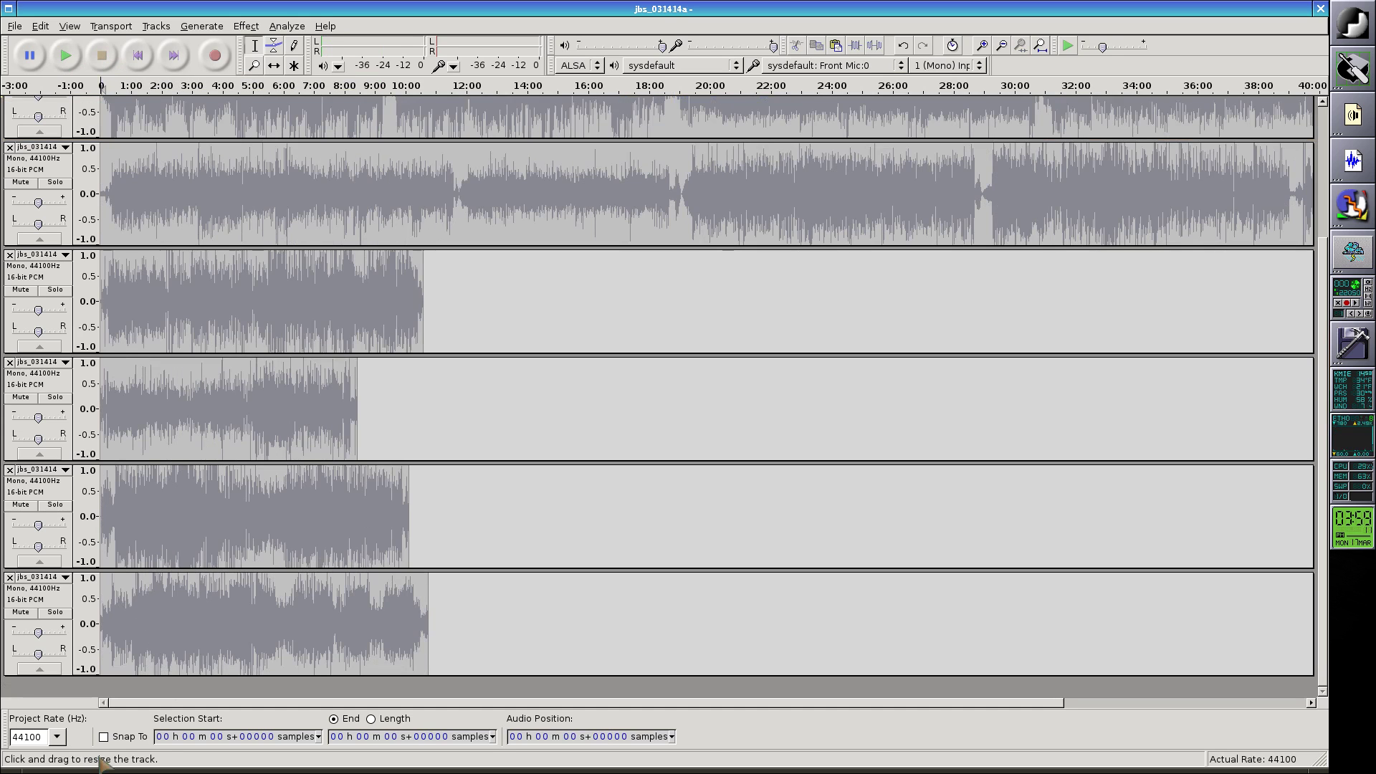
key(ctrl+v)
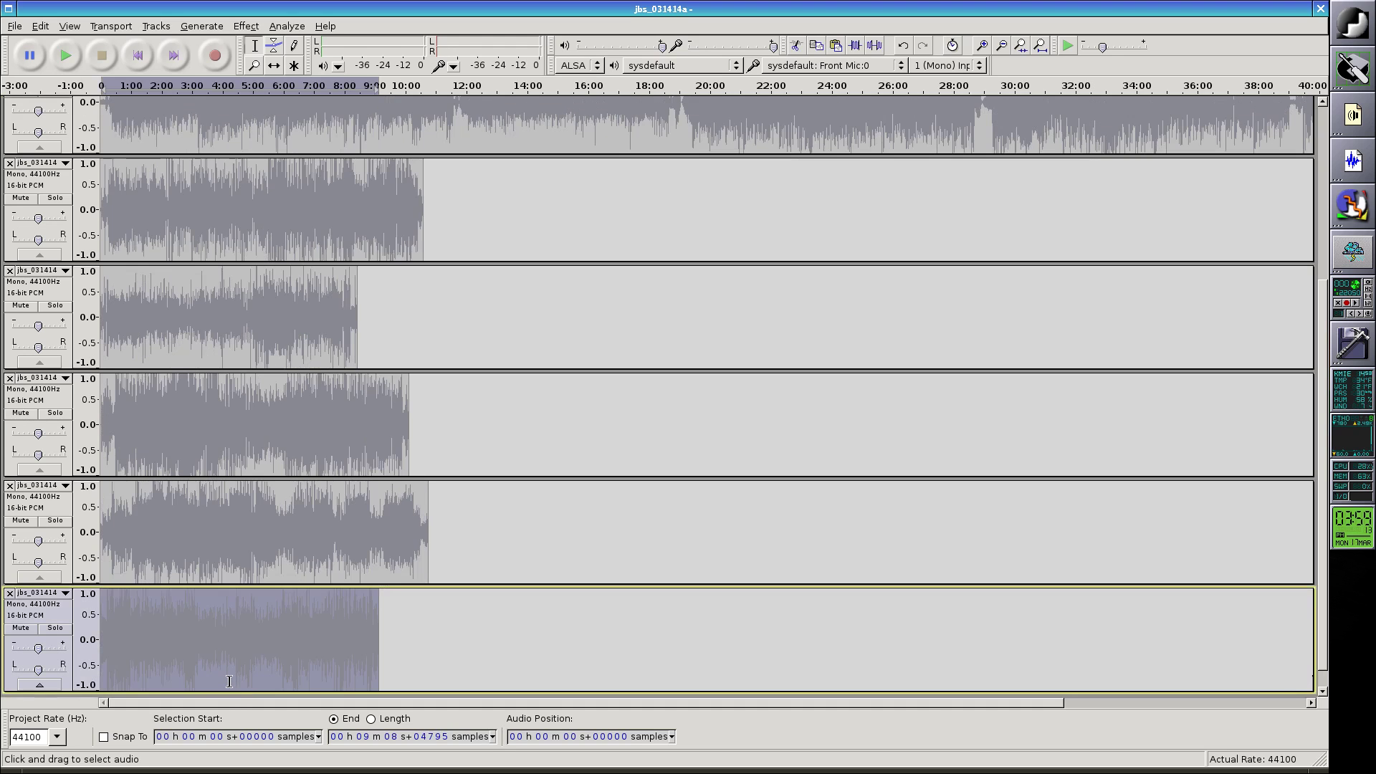
Step: Play the first track from the gap at about 9 min 51 s and set the cursor at about 9 min 56 s
scroll(229, 681, up, 6)
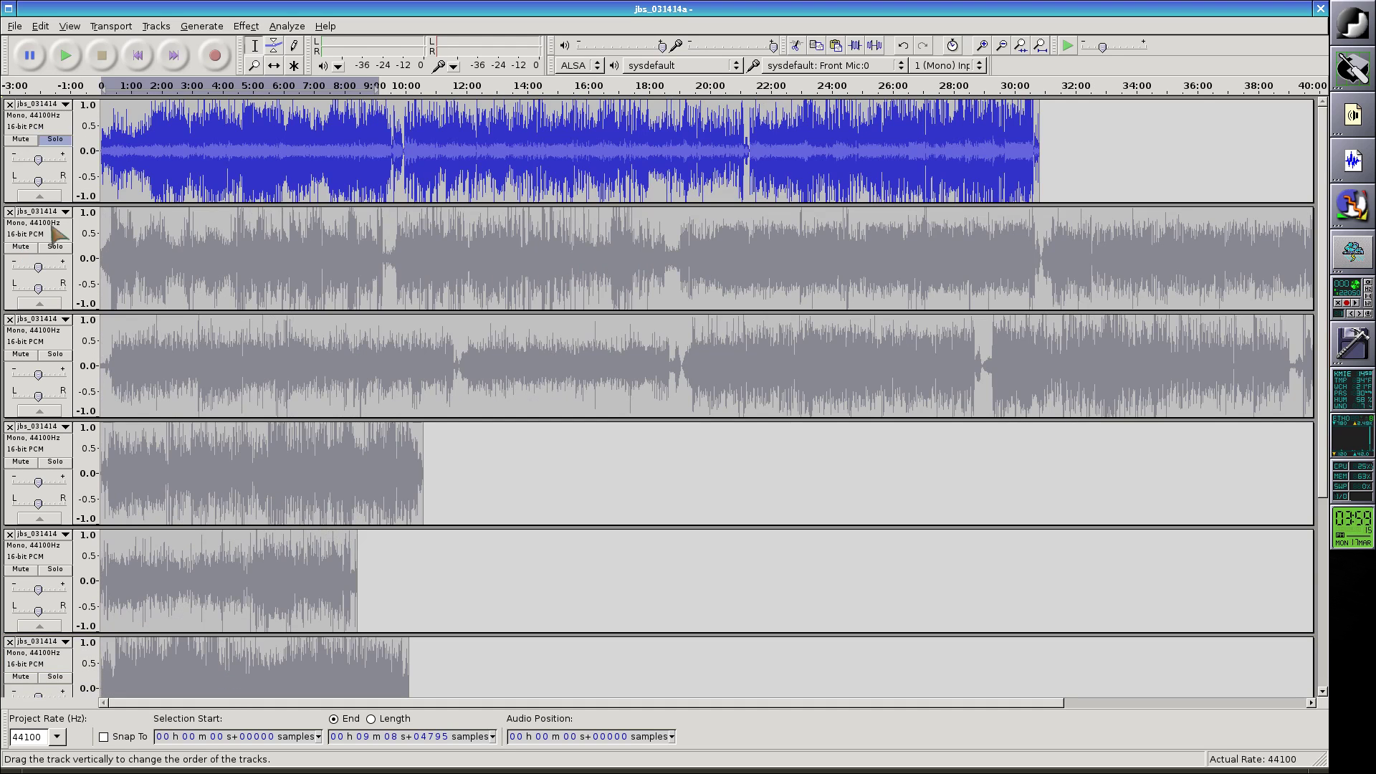
click(400, 108)
click(69, 54)
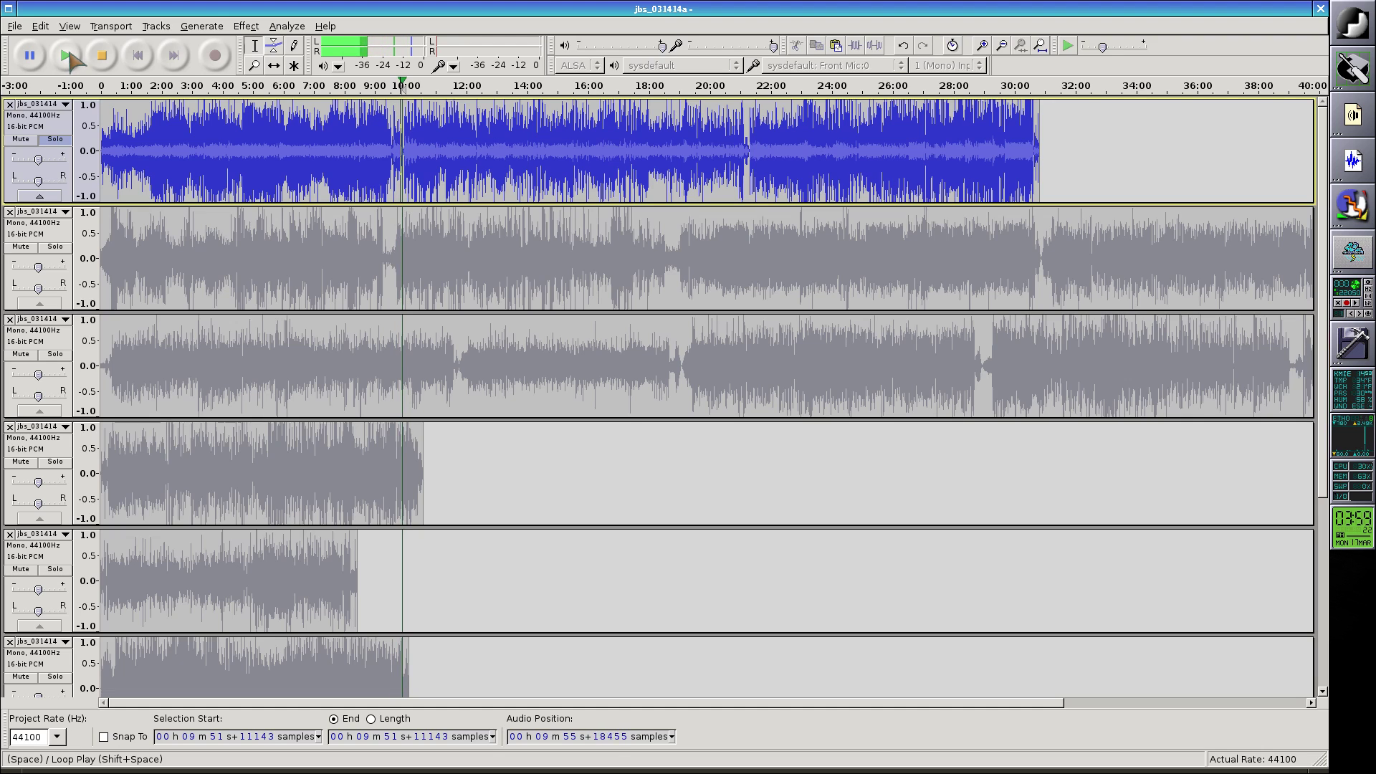
click(70, 54)
click(69, 54)
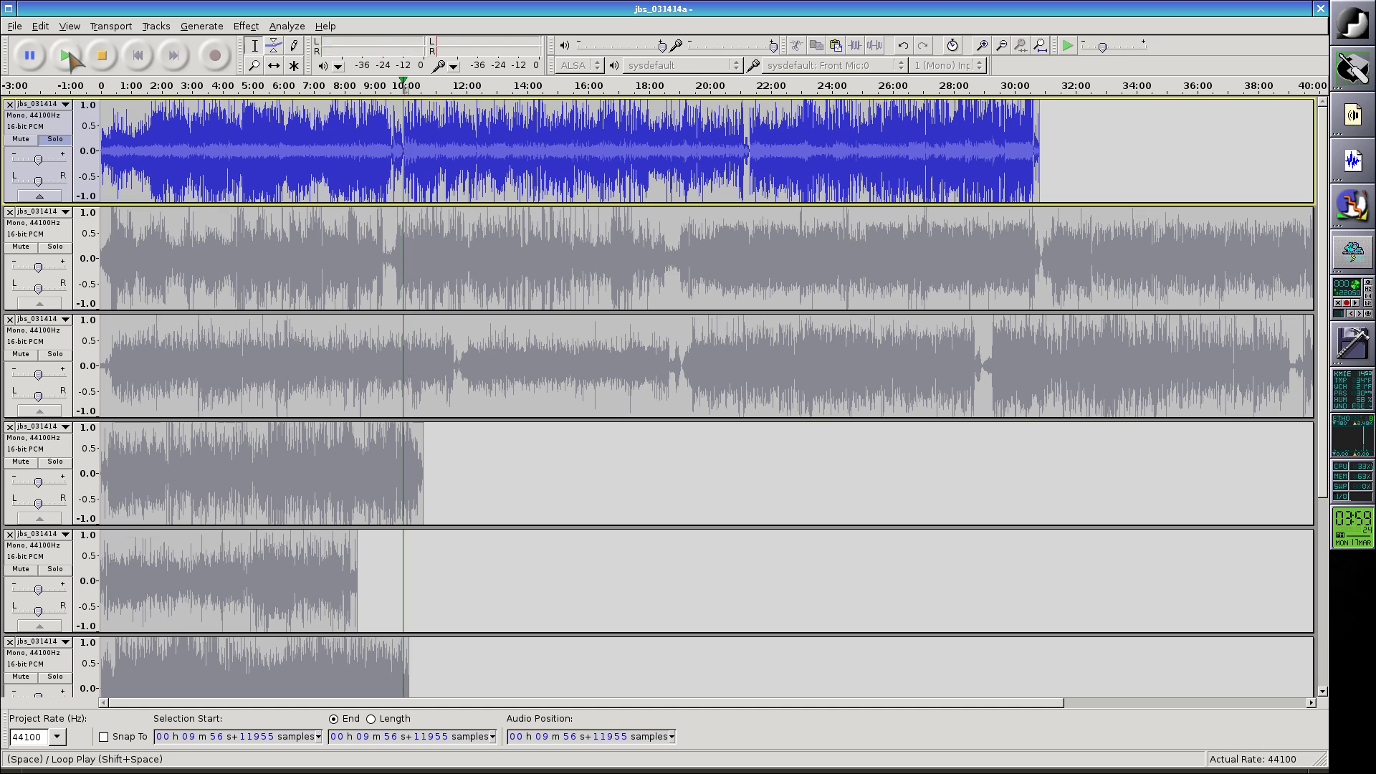
click(111, 63)
Step: Cut the first track's audio from its start to about 9 min 56 s and paste it as another new bottom track
key(shift+Home)
key(Delete)
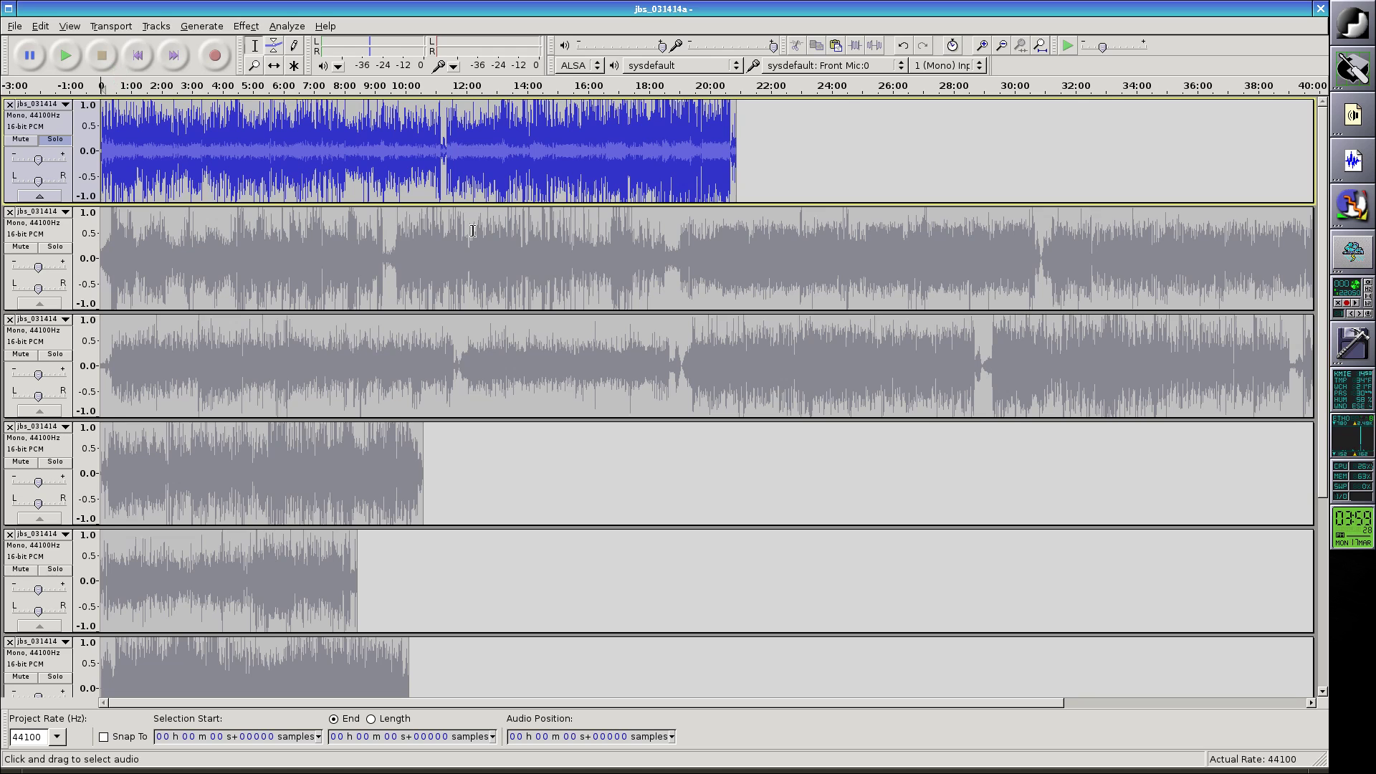
scroll(473, 230, down, 3)
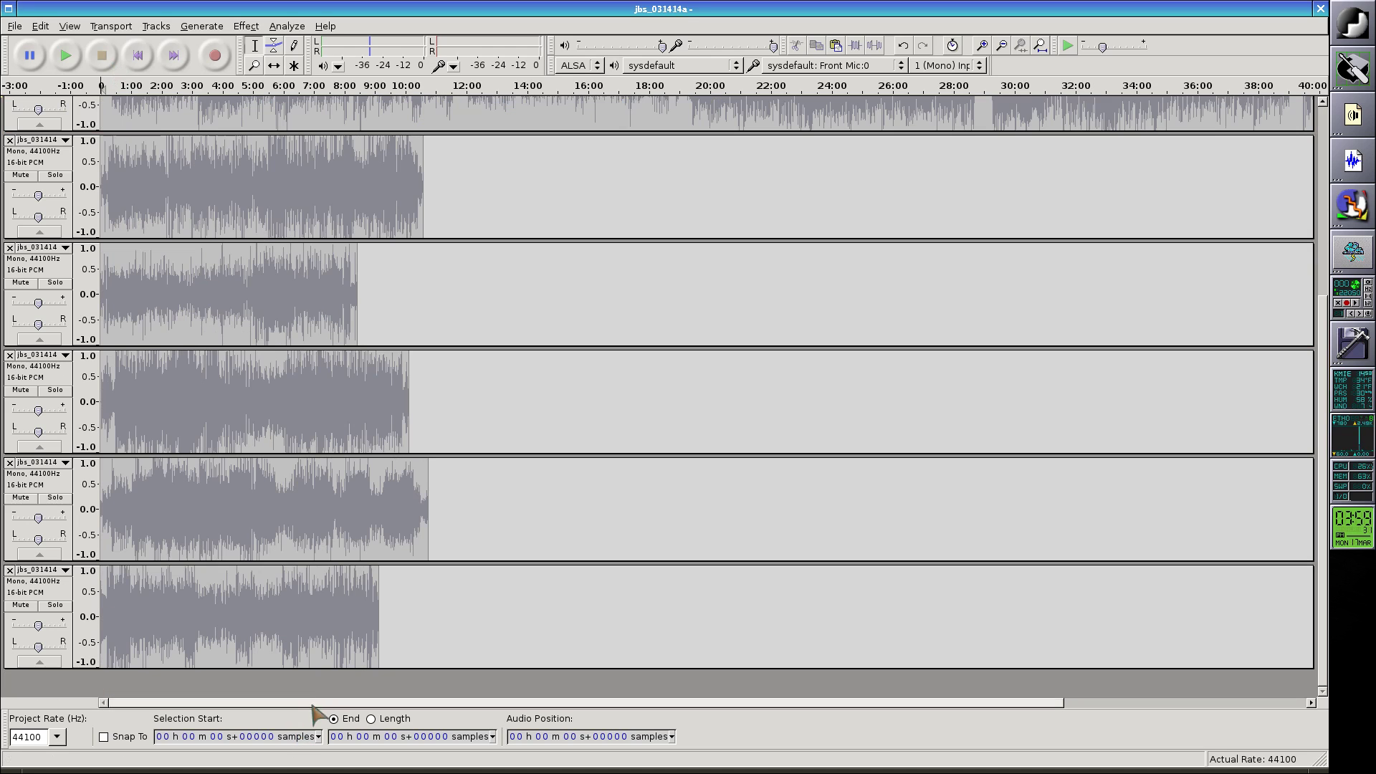
scroll(329, 645, up, 5)
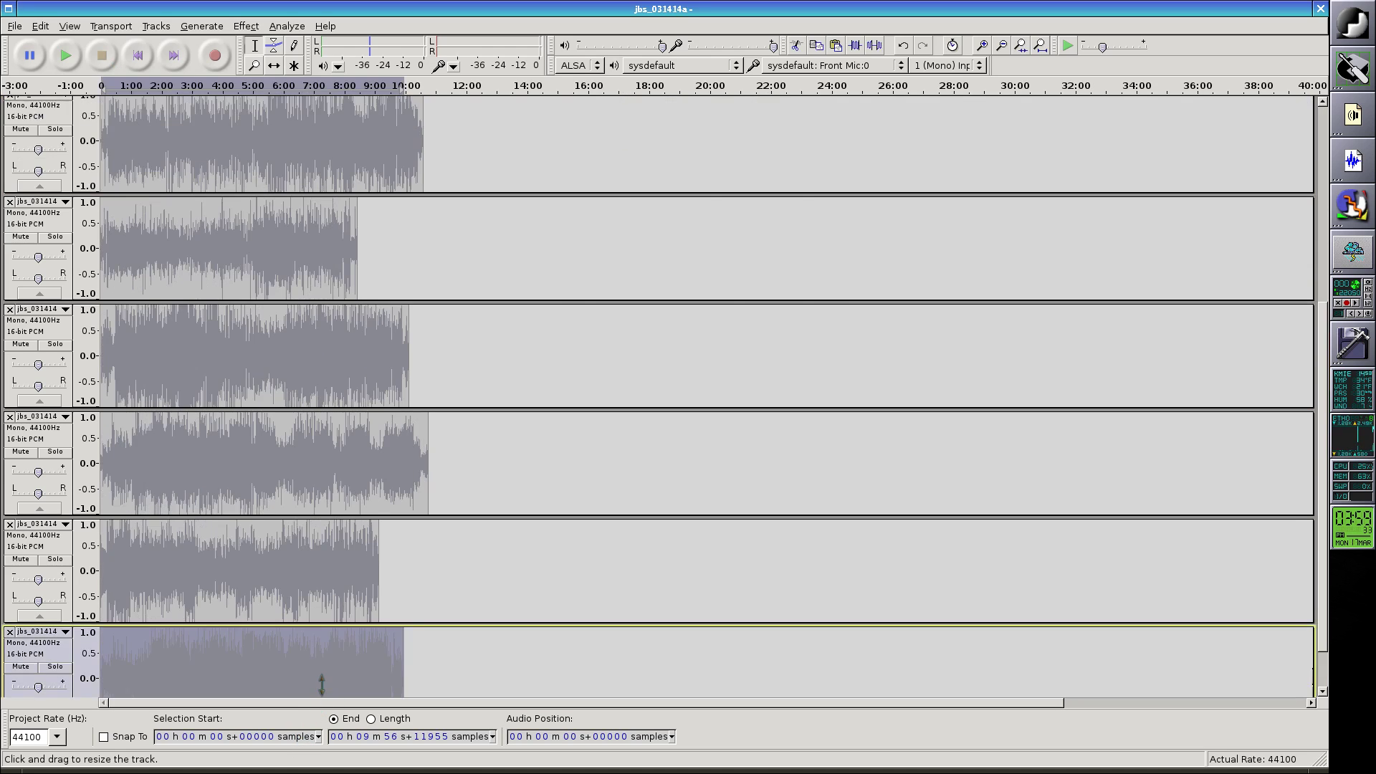
Step: Play the first track from the gap at about 11 min 18 s and set the cursor at about 11 min 21 s
click(474, 100)
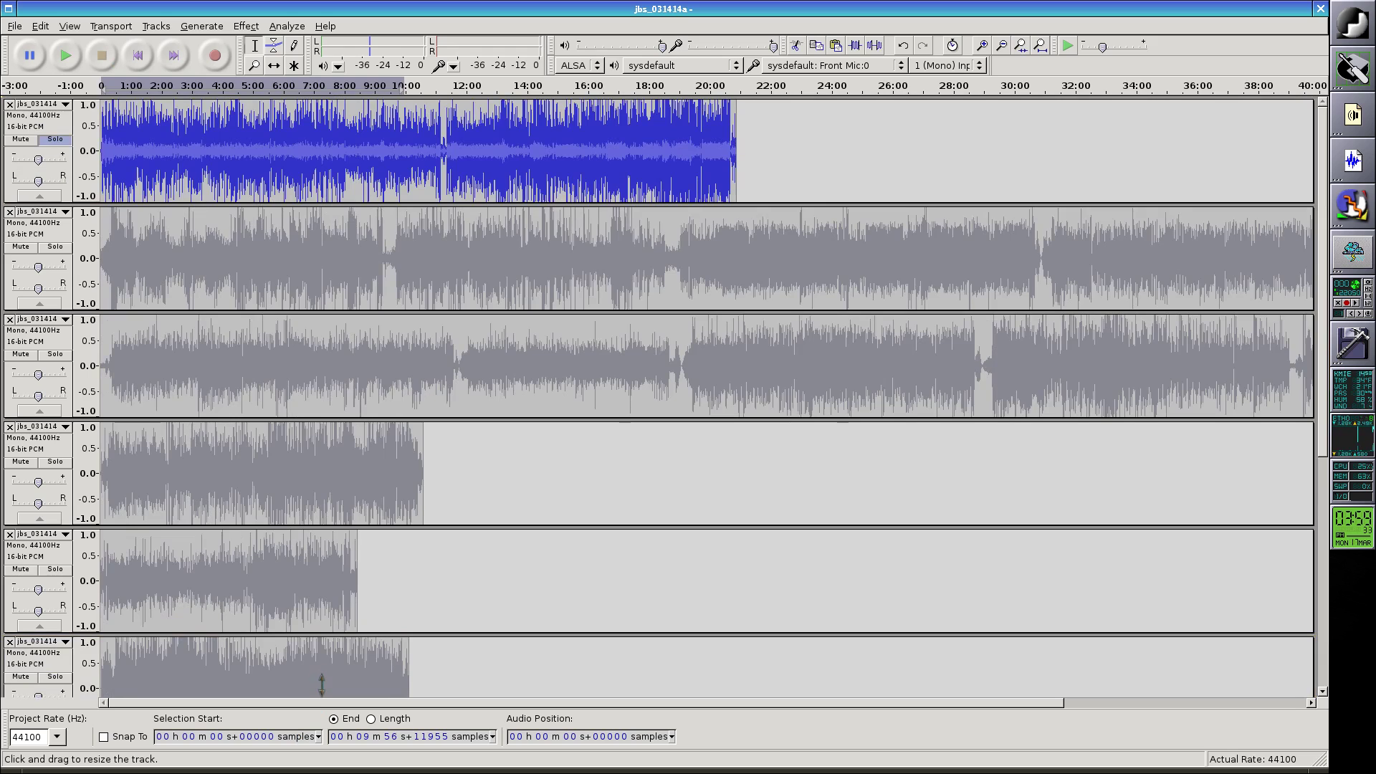
click(445, 114)
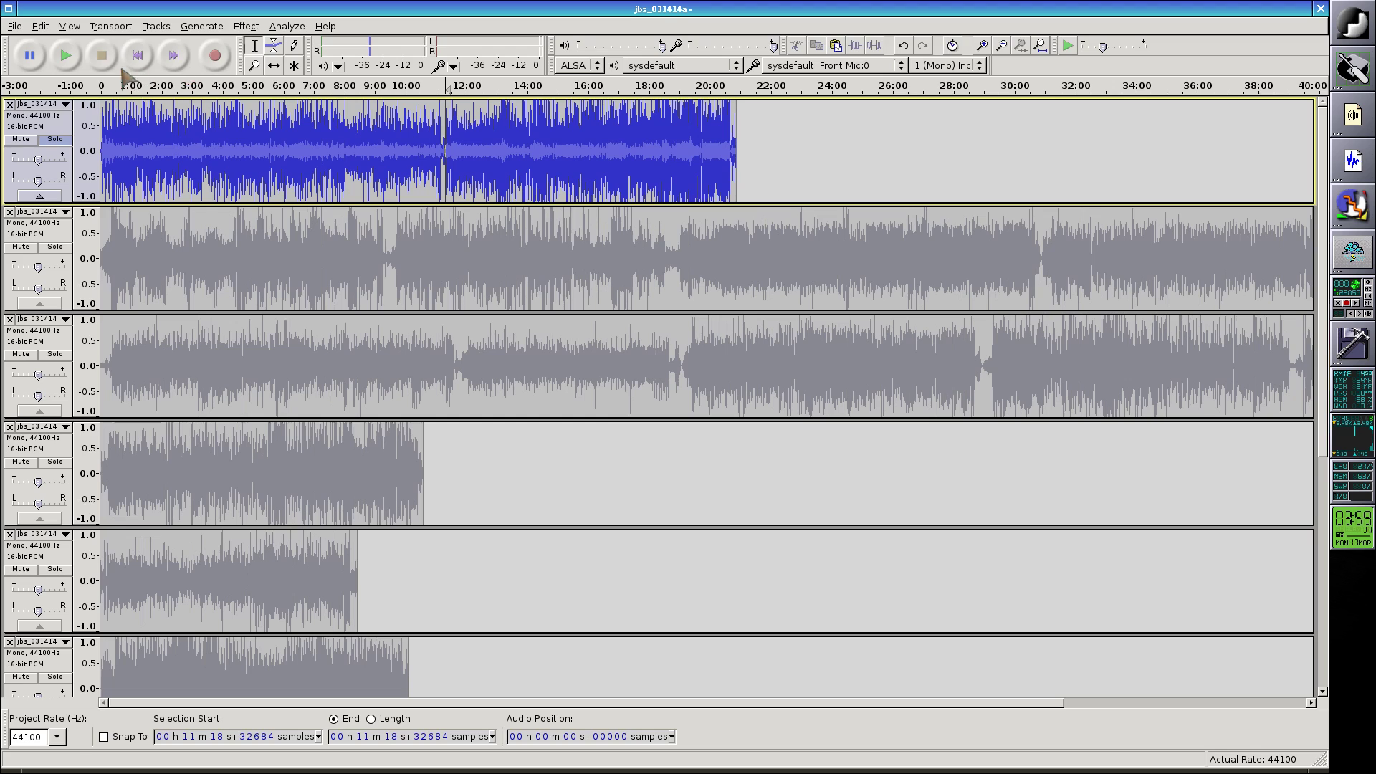
click(72, 47)
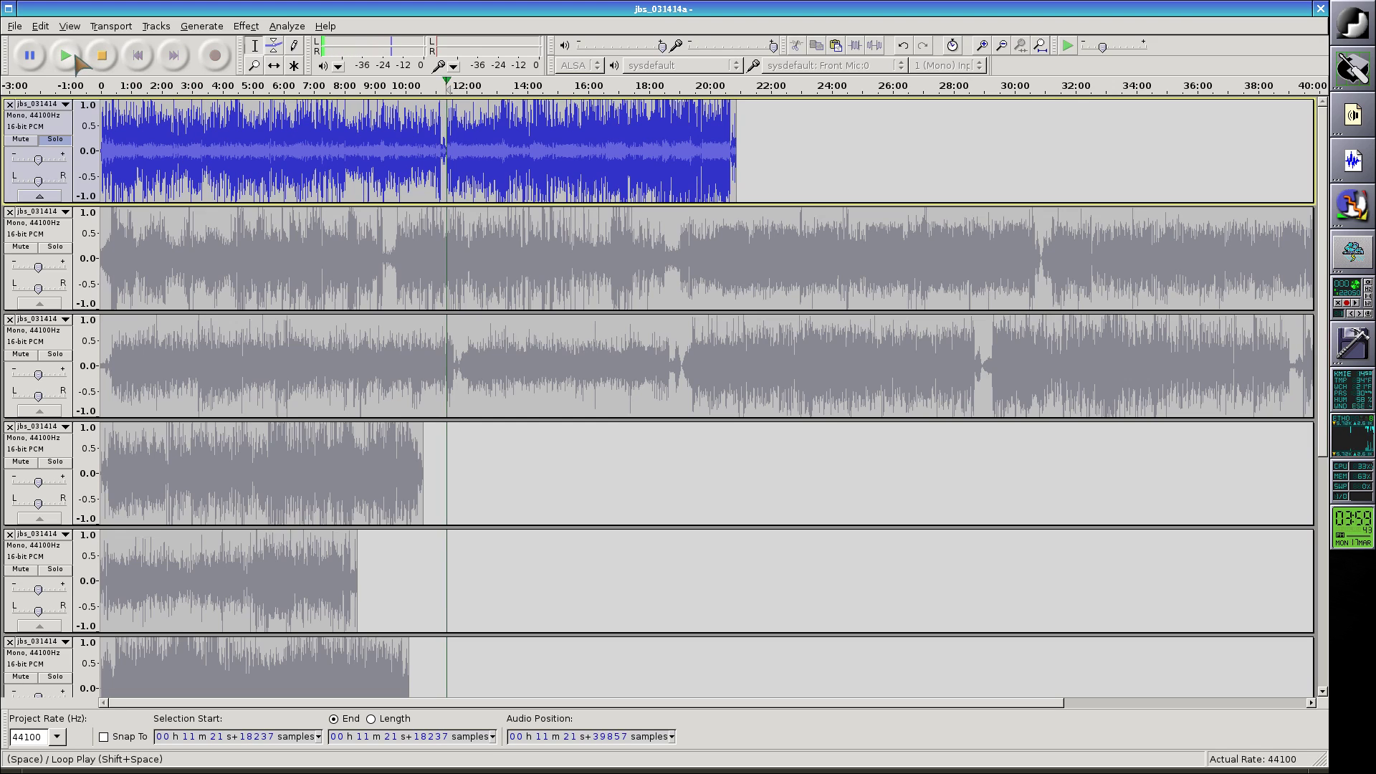
click(75, 56)
click(78, 59)
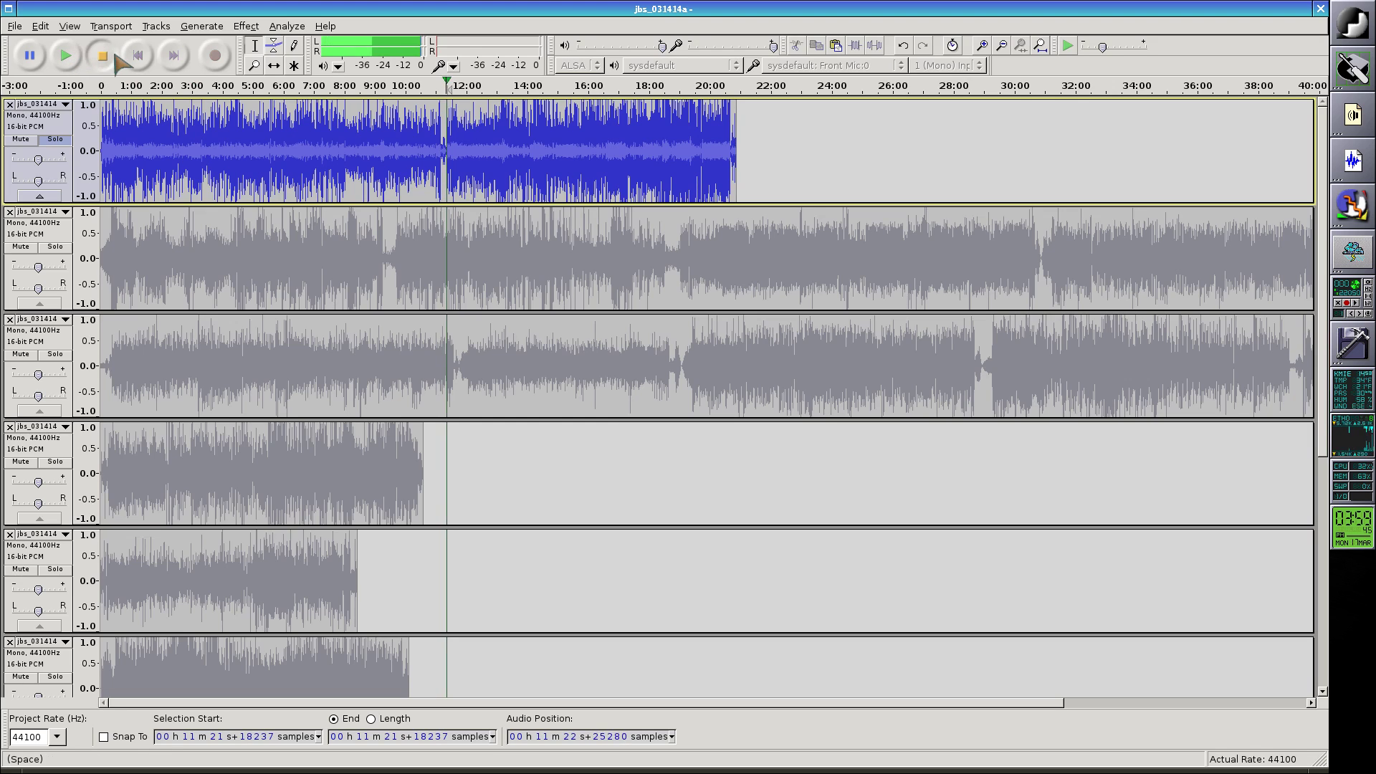
Step: Stop playback, cut the first track's audio from its start to about 11 min 21 s, and paste it as a new bottom track
shift+click(119, 57)
key(Delete)
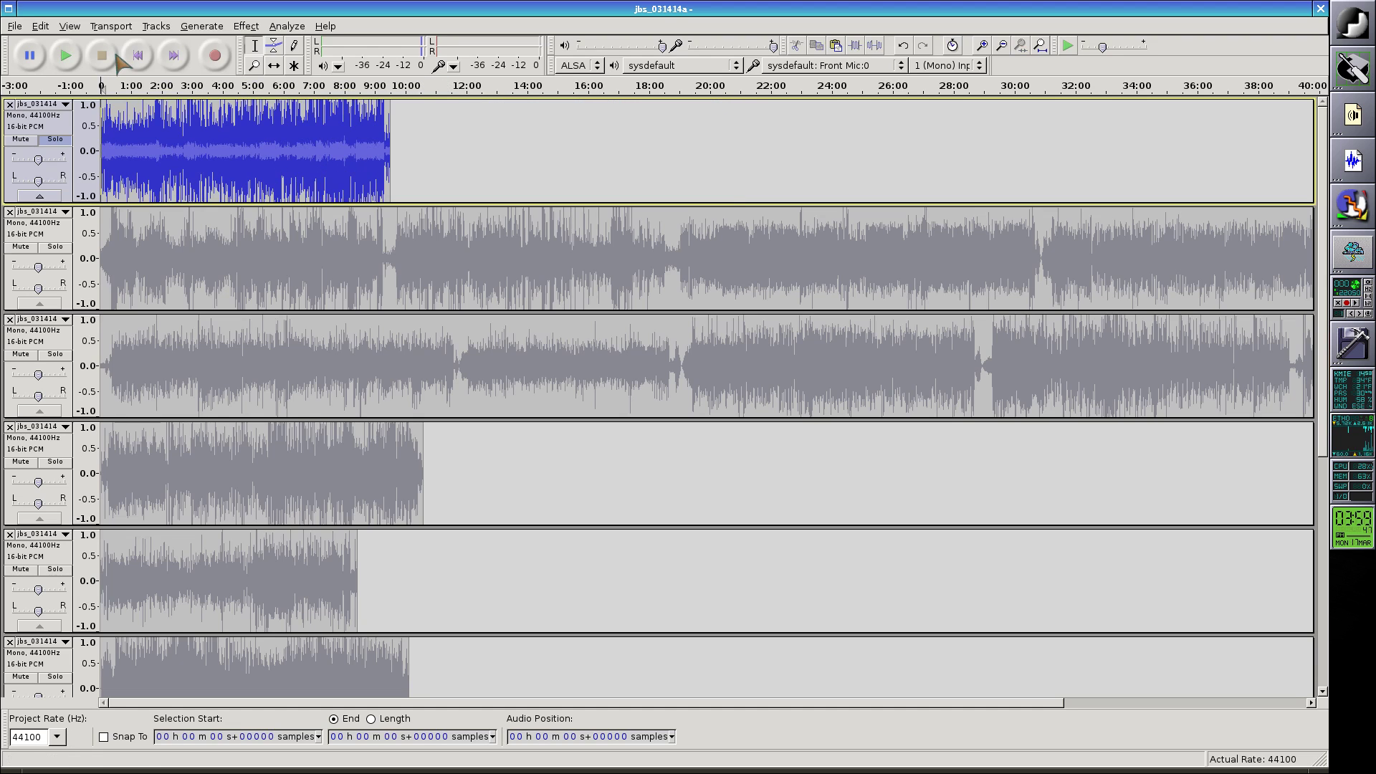
scroll(329, 202, down, 5)
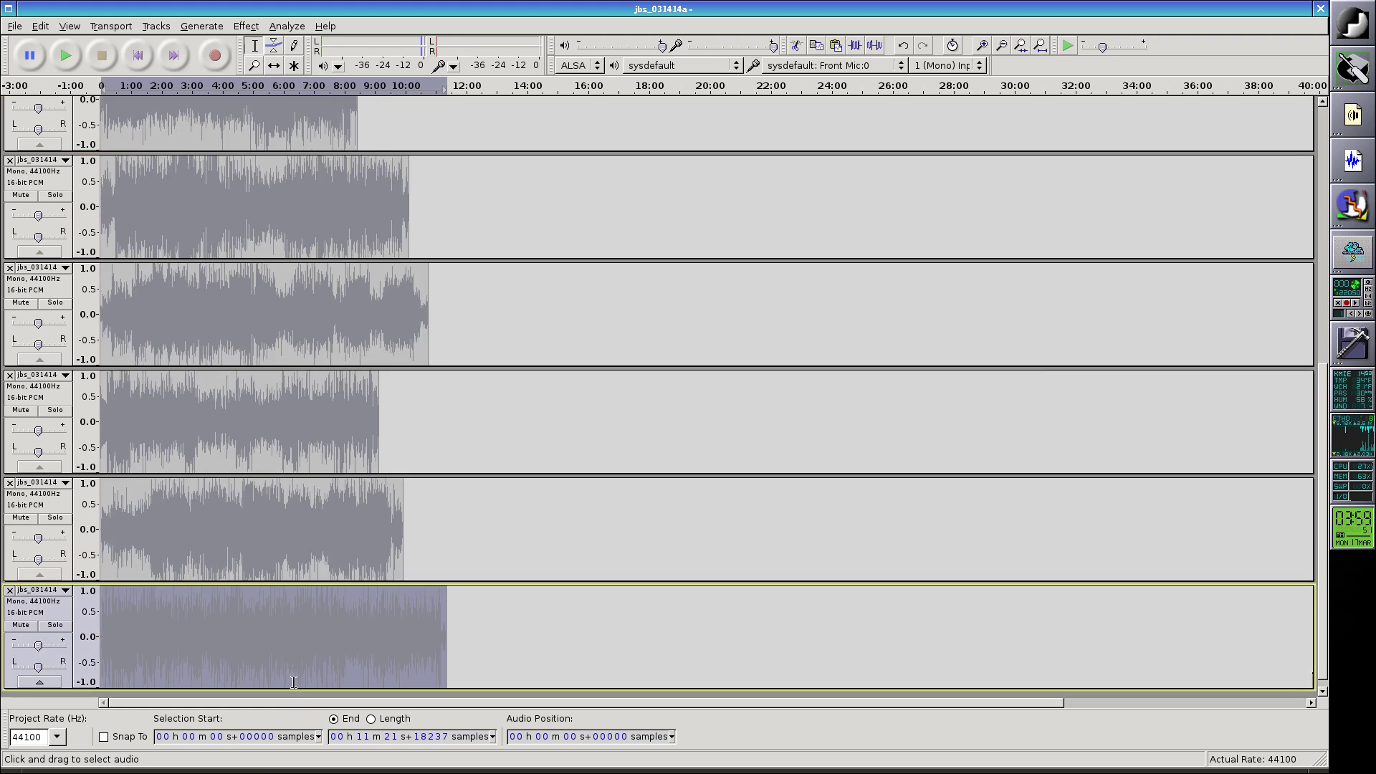
Step: Move the leftover first track to the end of the track list and unsolo it
key(ctrl+z)
drag(39, 115, 43, 637)
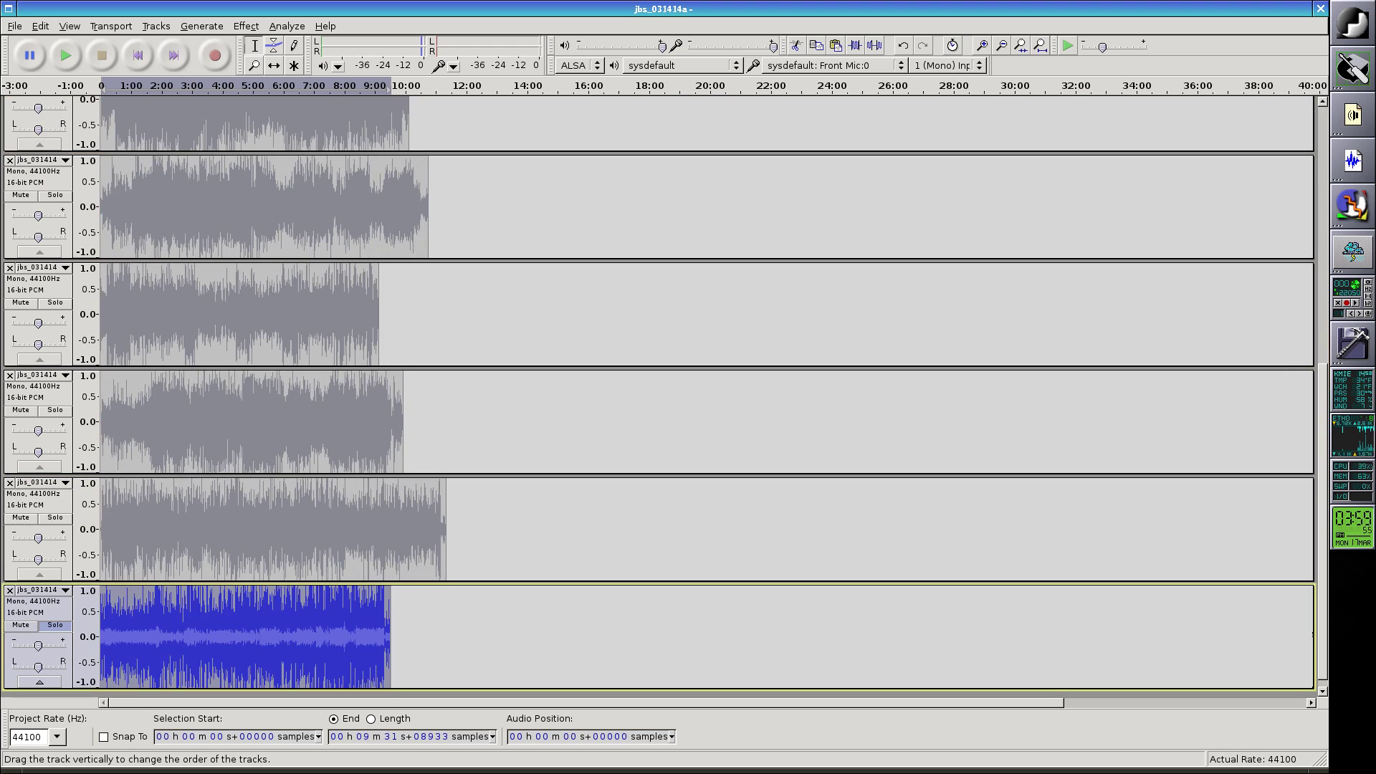
key(ctrl+a)
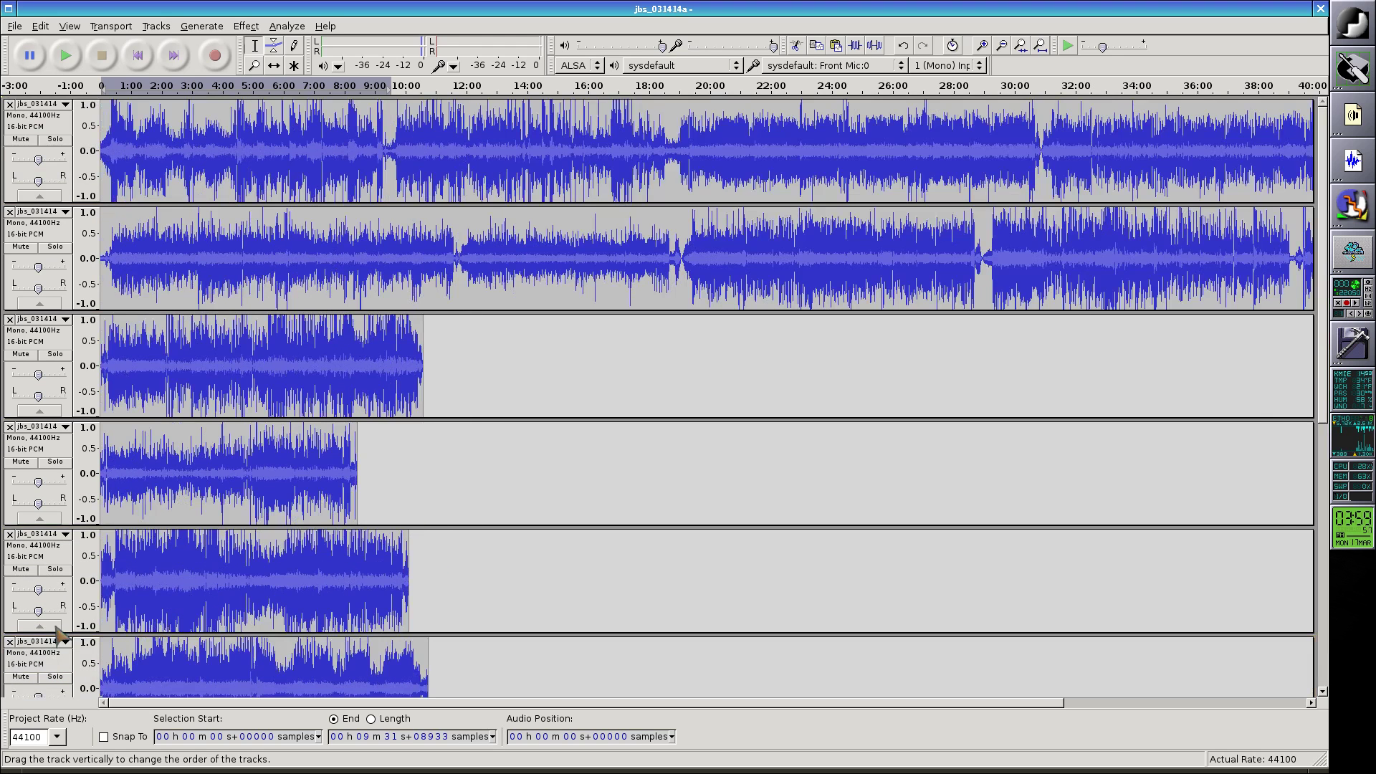
Step: Solo the new first track, play it from the gap at about 9 min 21 s, and set the cursor at about 9 min 26 s
click(55, 140)
click(385, 134)
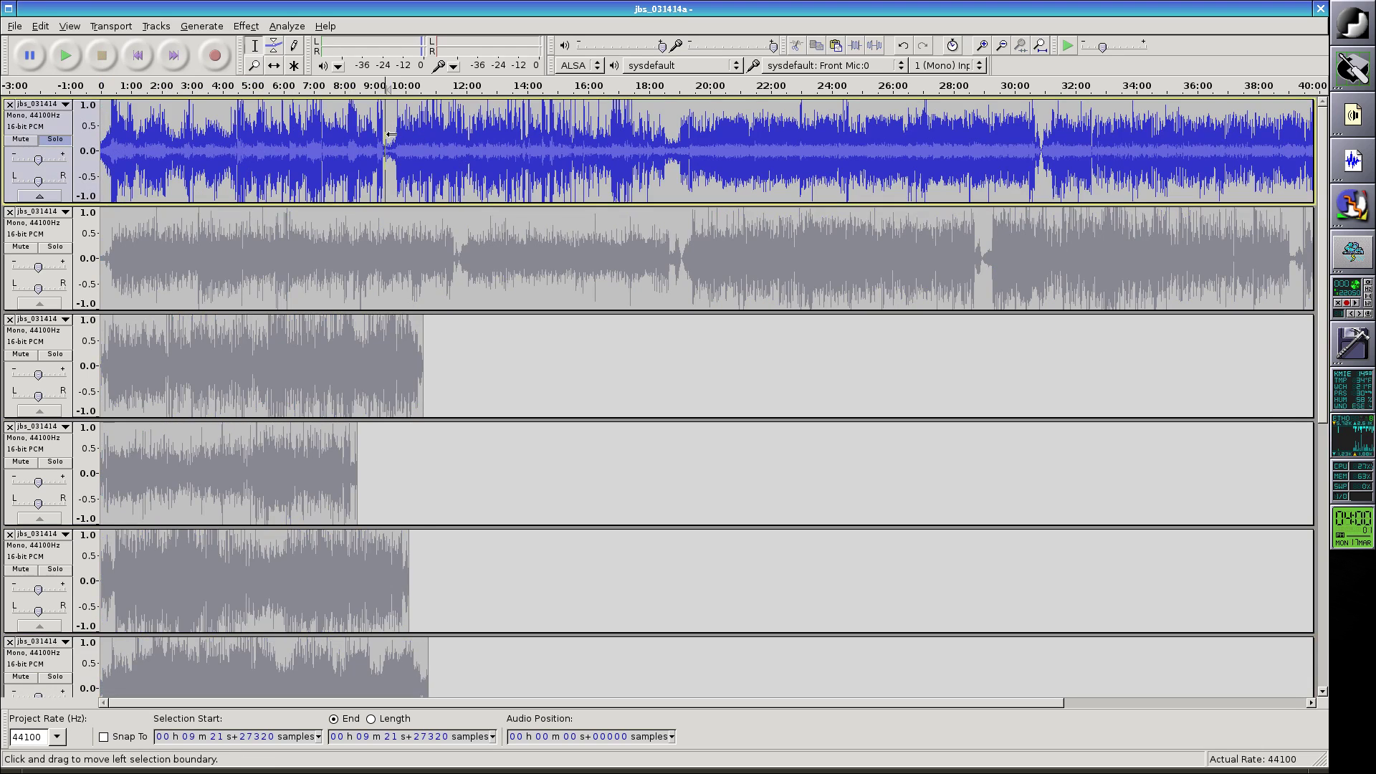
click(74, 62)
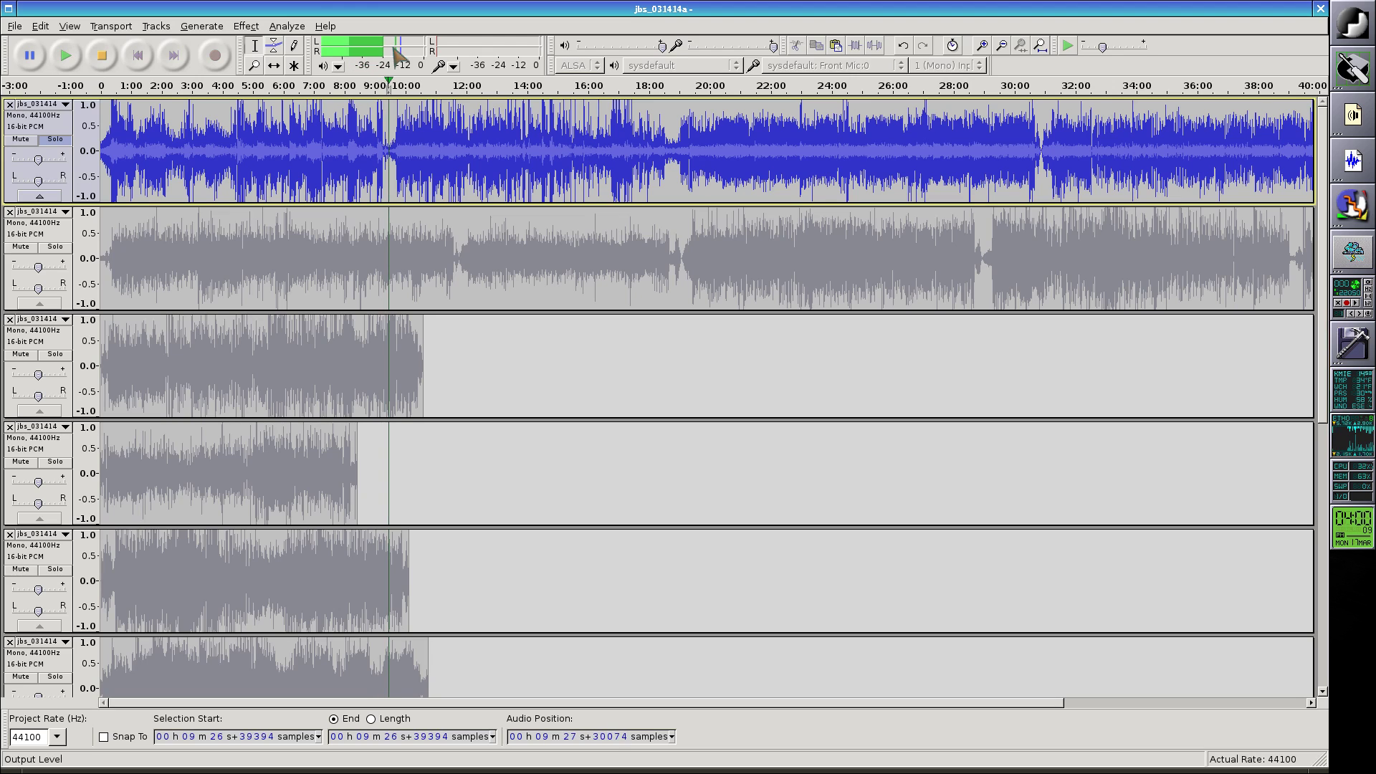
click(86, 56)
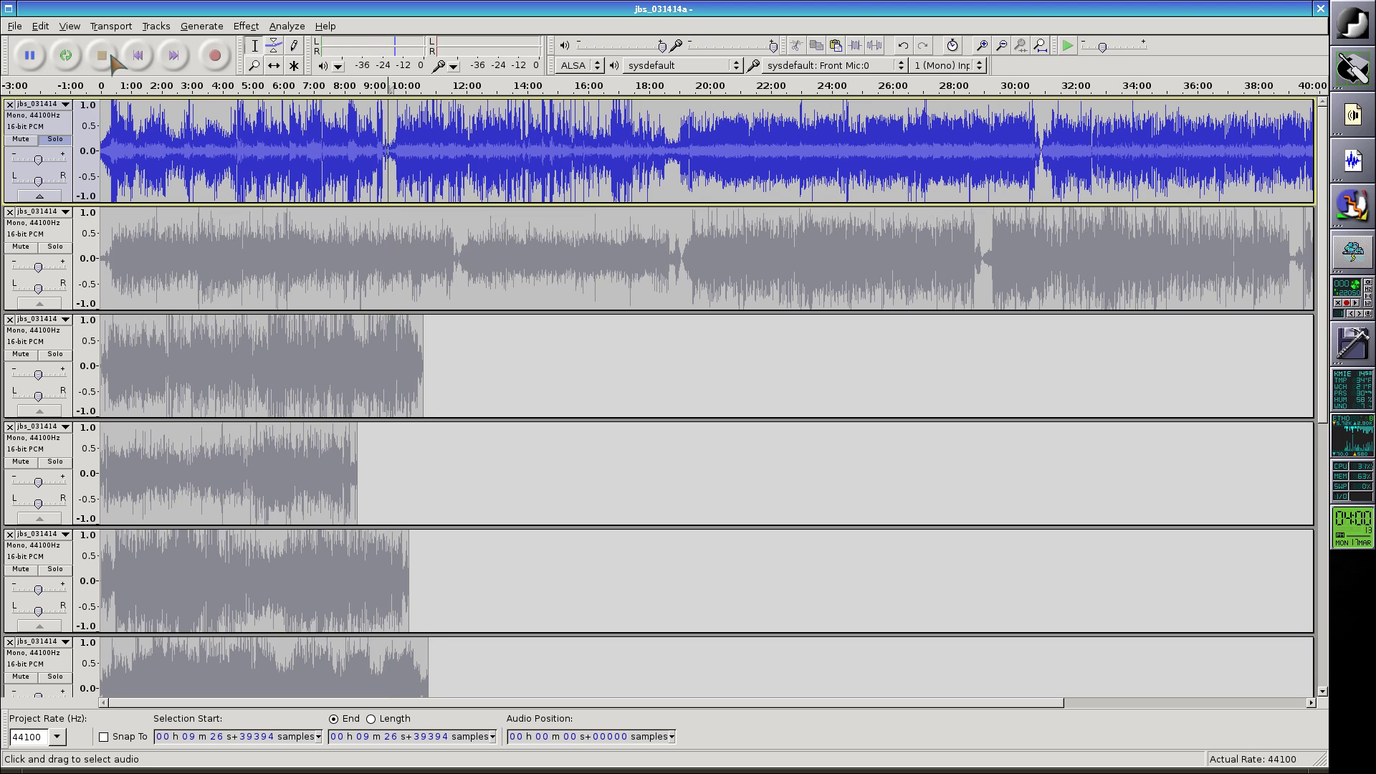
Step: Cut the first track's audio from its start to about 9 min 26 s, and paste it as a new bottom track
key(shift+Home)
key(Delete)
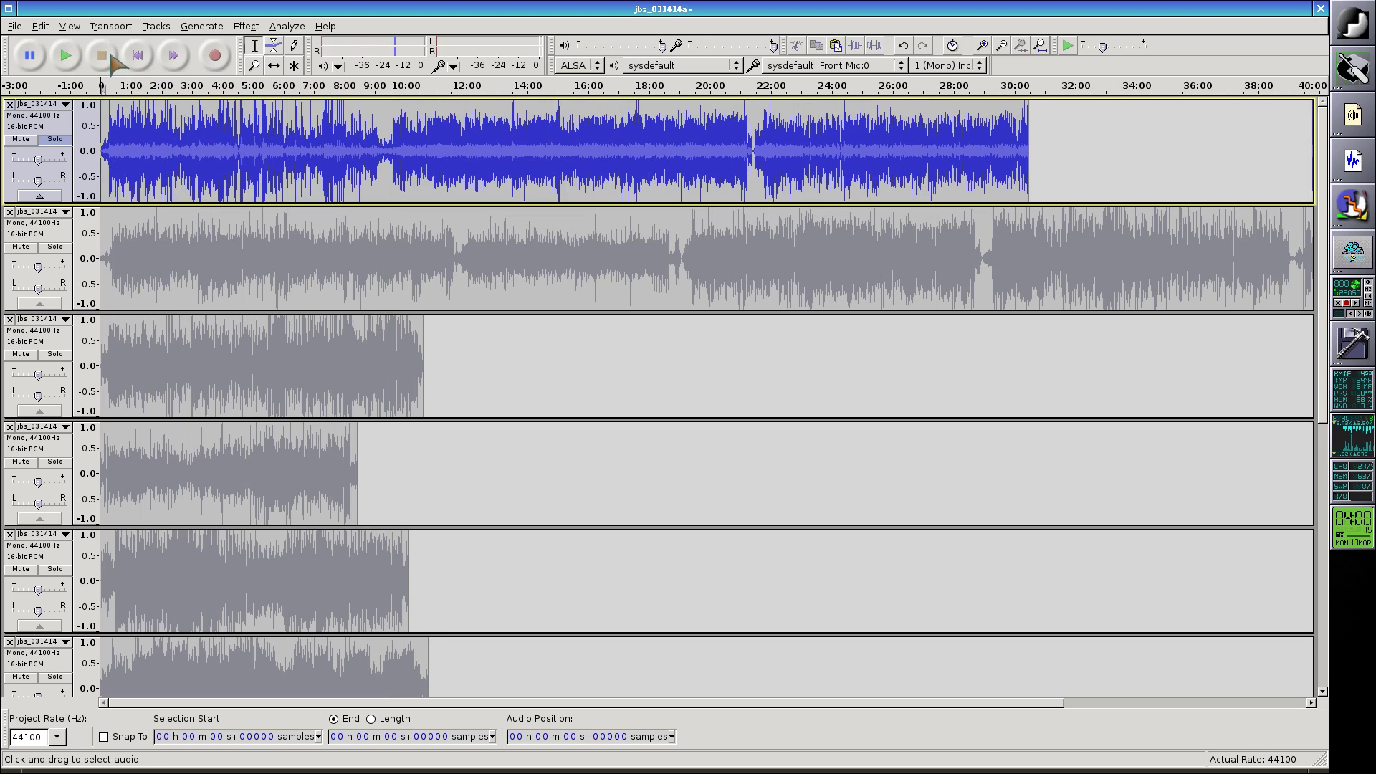
scroll(475, 365, down, 5)
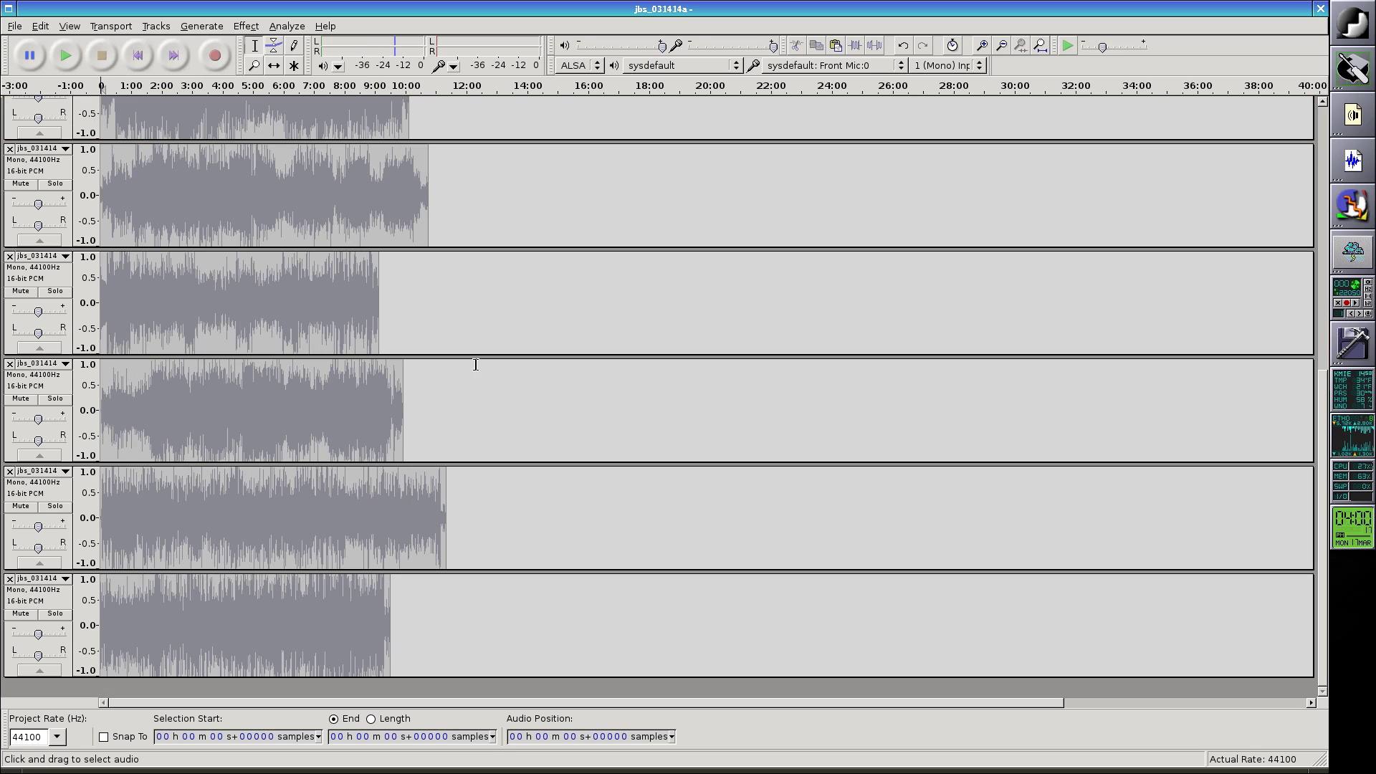
double_click(354, 687)
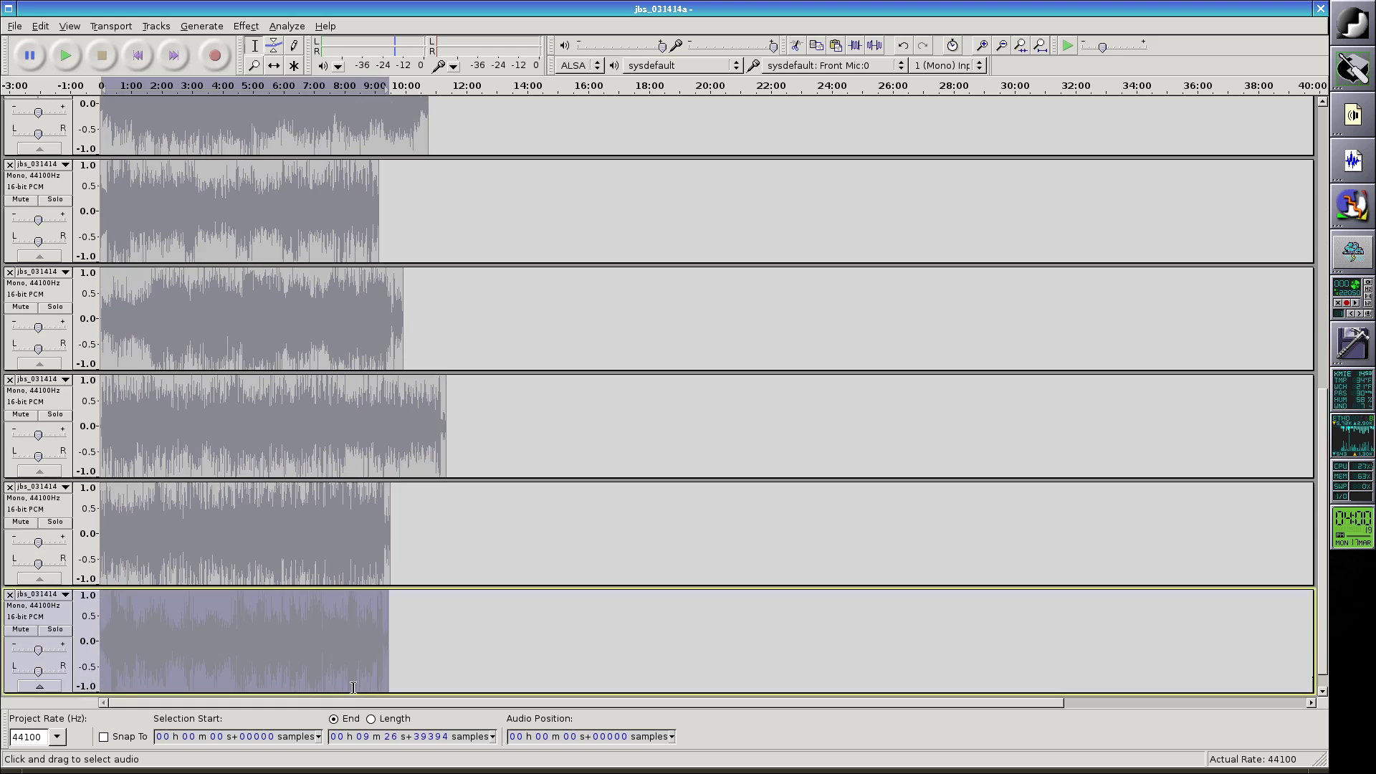
Step: Play the first track from the gap at about 9 min 27 s and set the cursor at about 9 min 35 s
scroll(353, 688, up, 5)
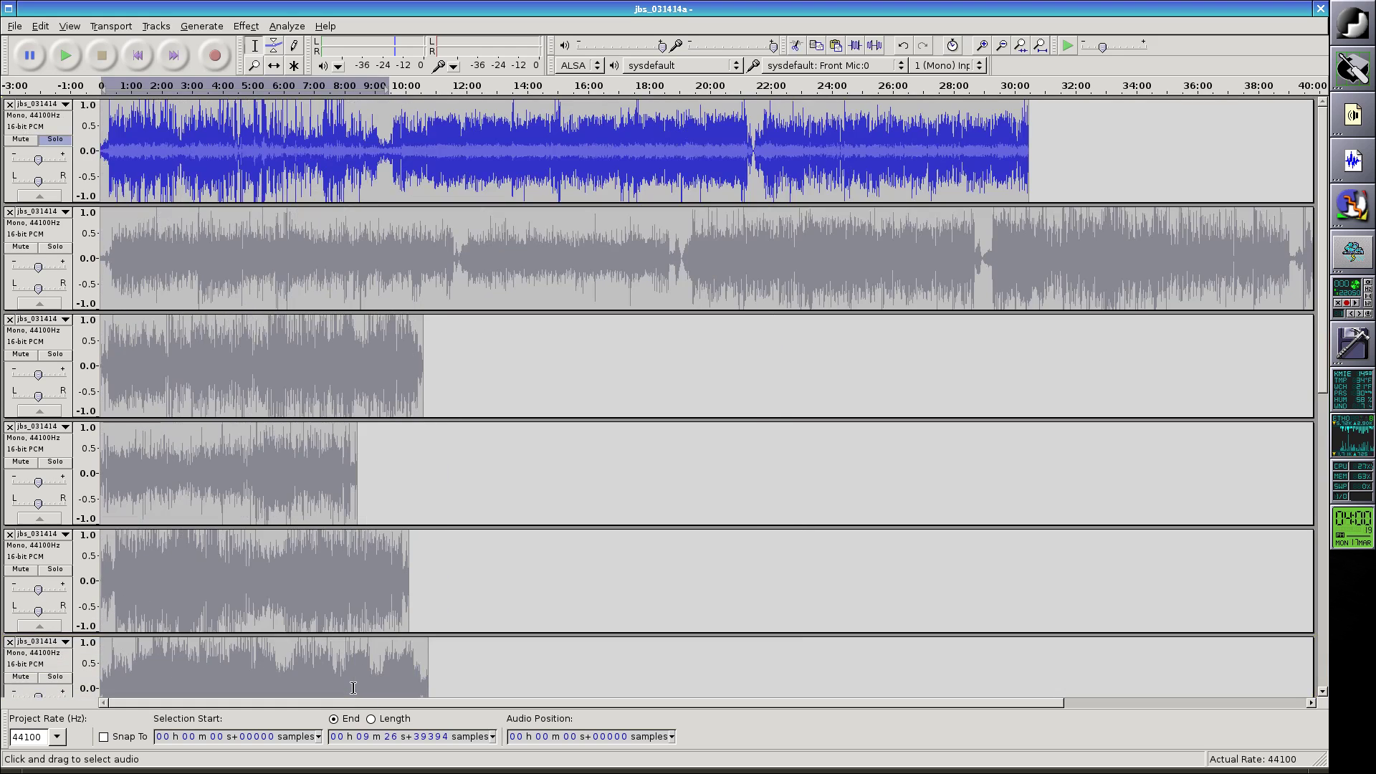
click(380, 137)
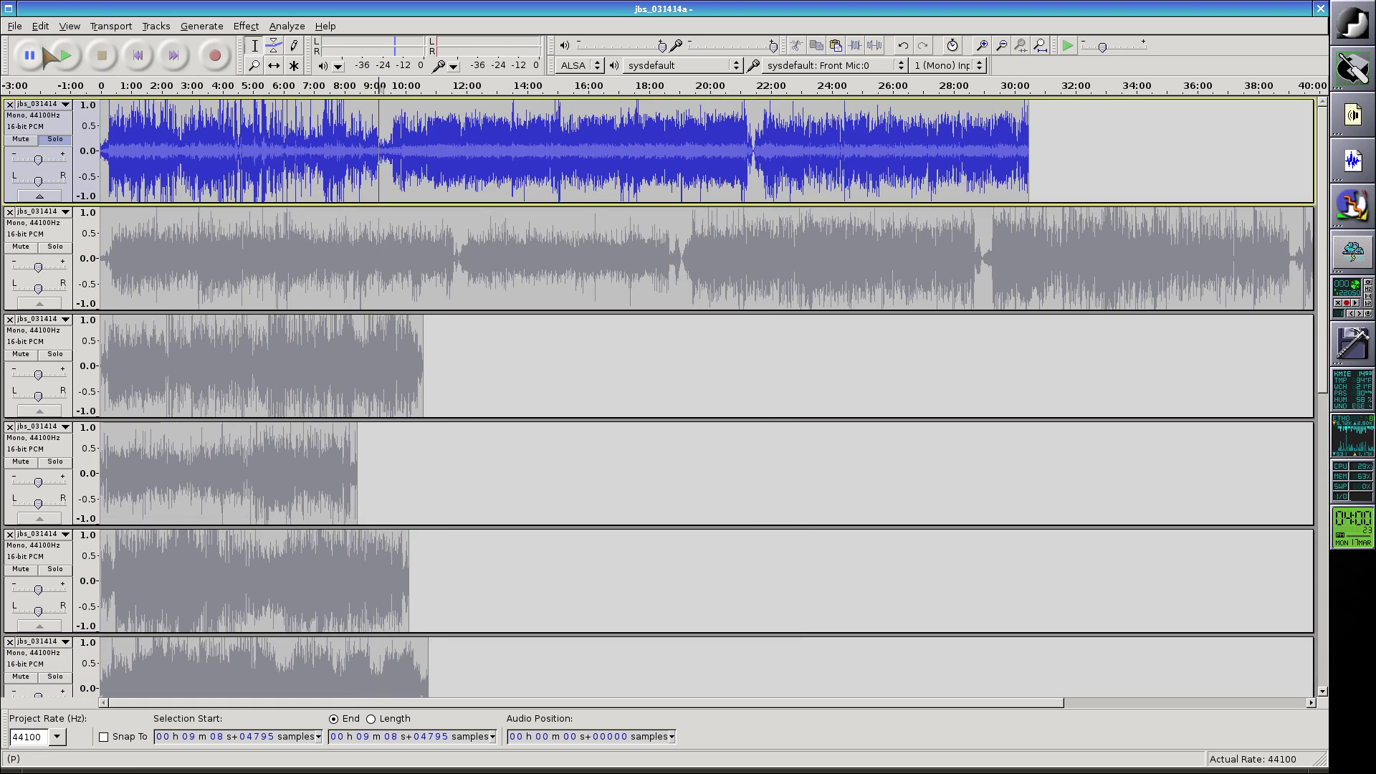
click(389, 134)
click(66, 56)
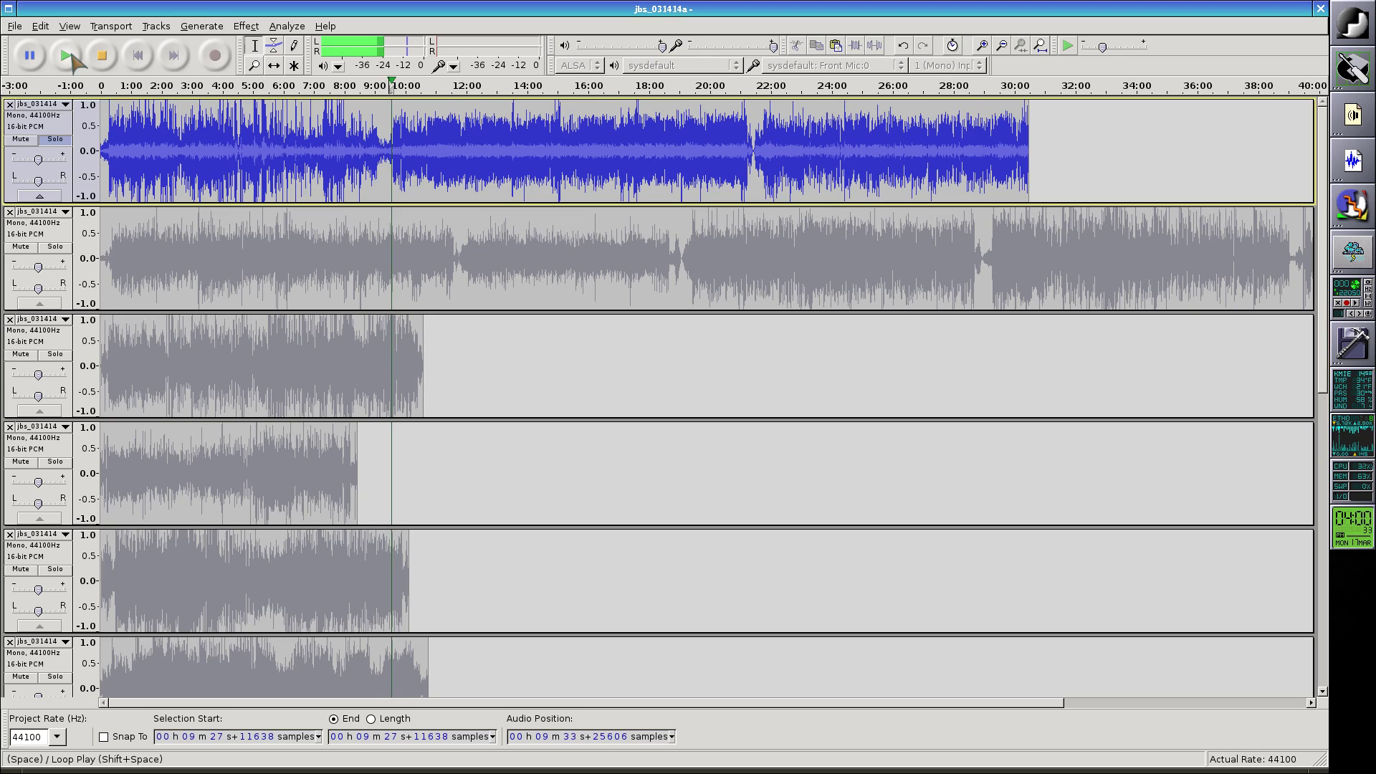
key([)
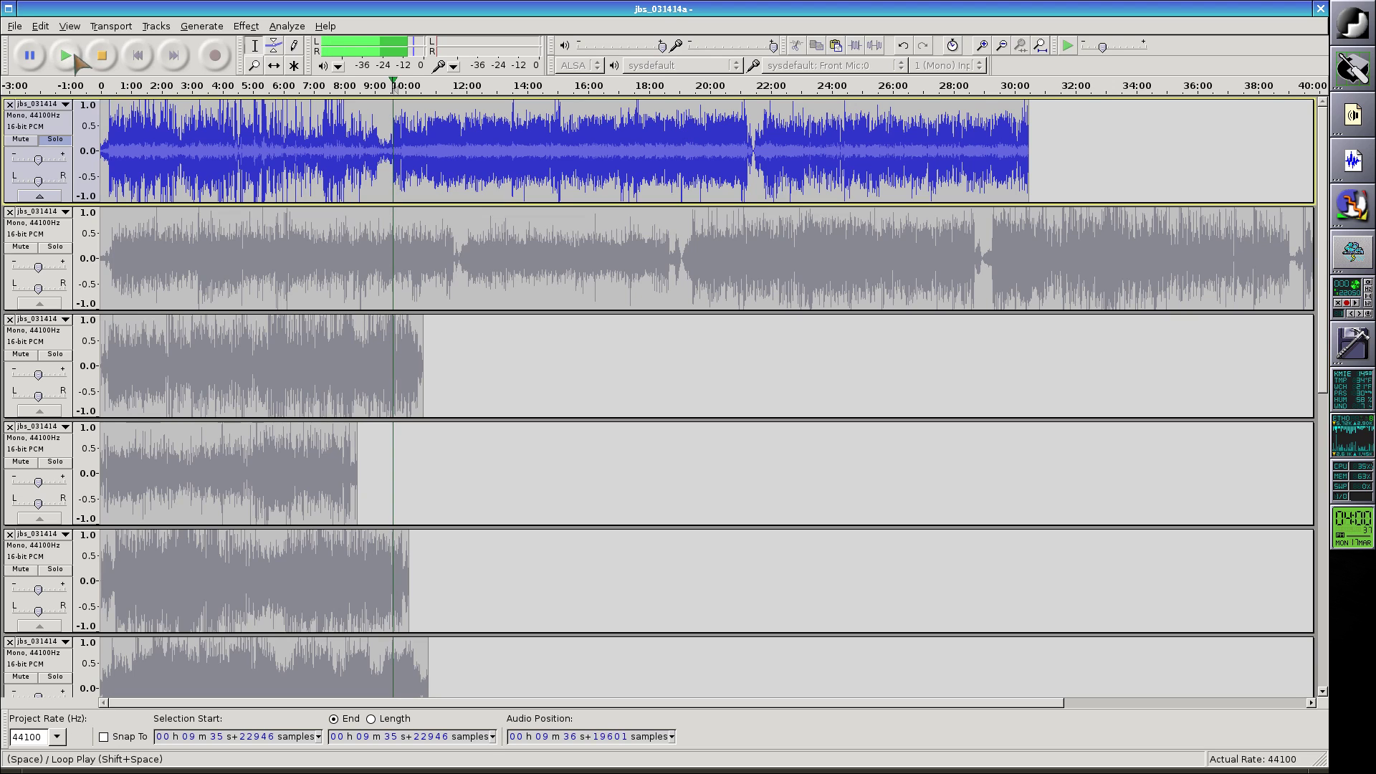
Step: Stop playback, cut the first track's audio from its start to about 9 min 35 s, and paste it as a new bottom track
click(102, 58)
key(shift+Home)
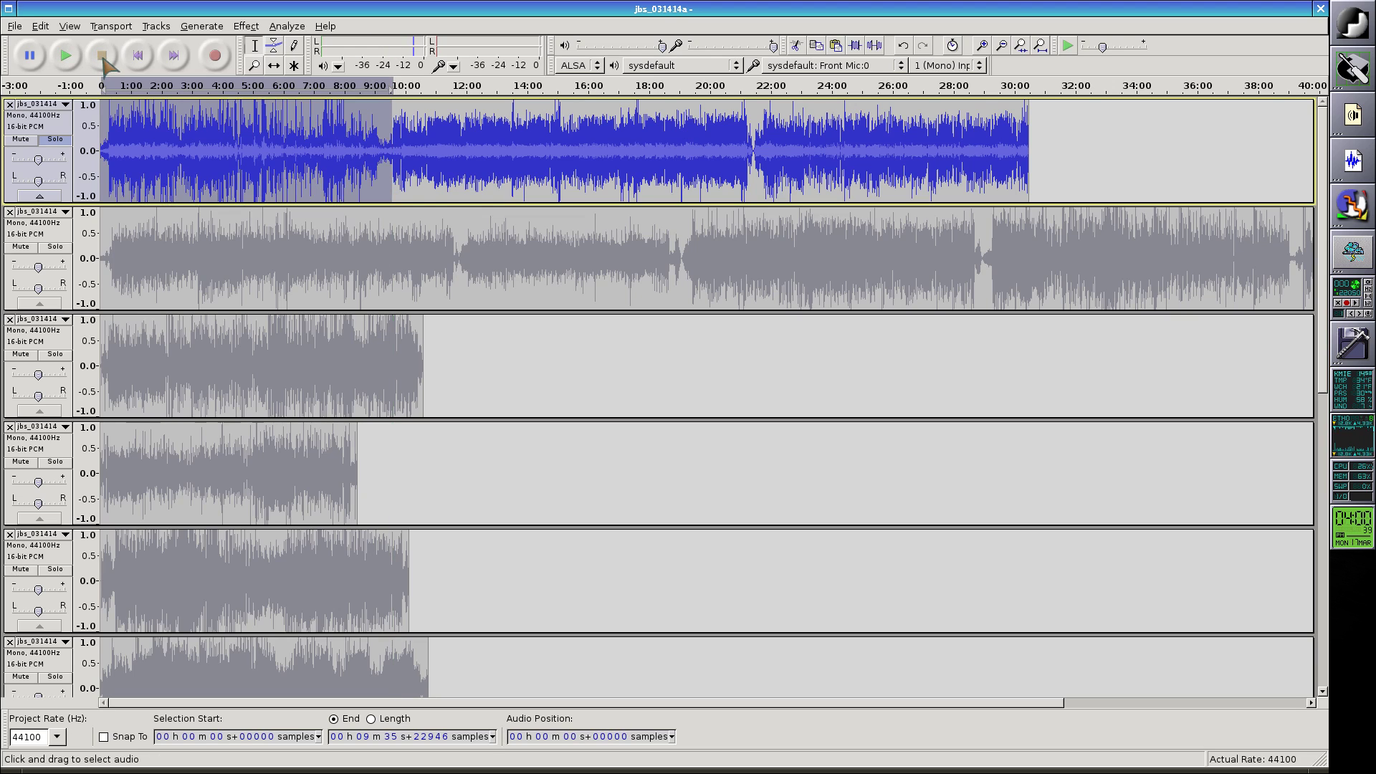
key(Delete)
scroll(271, 162, down, 10)
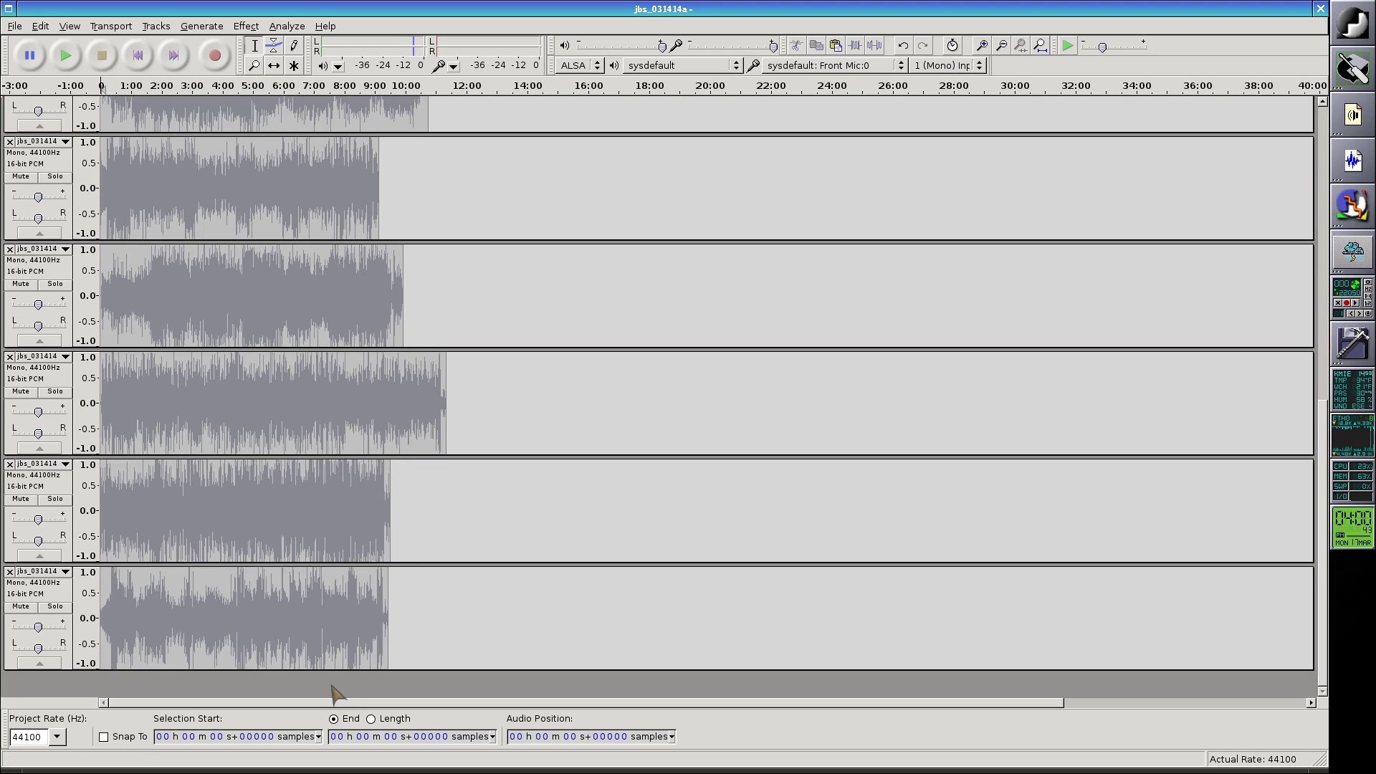
double_click(330, 660)
Step: Play the first track from just before the gap at about 11 min 41 s and set the cursor at about 11 min 49 s
scroll(330, 681, up, 10)
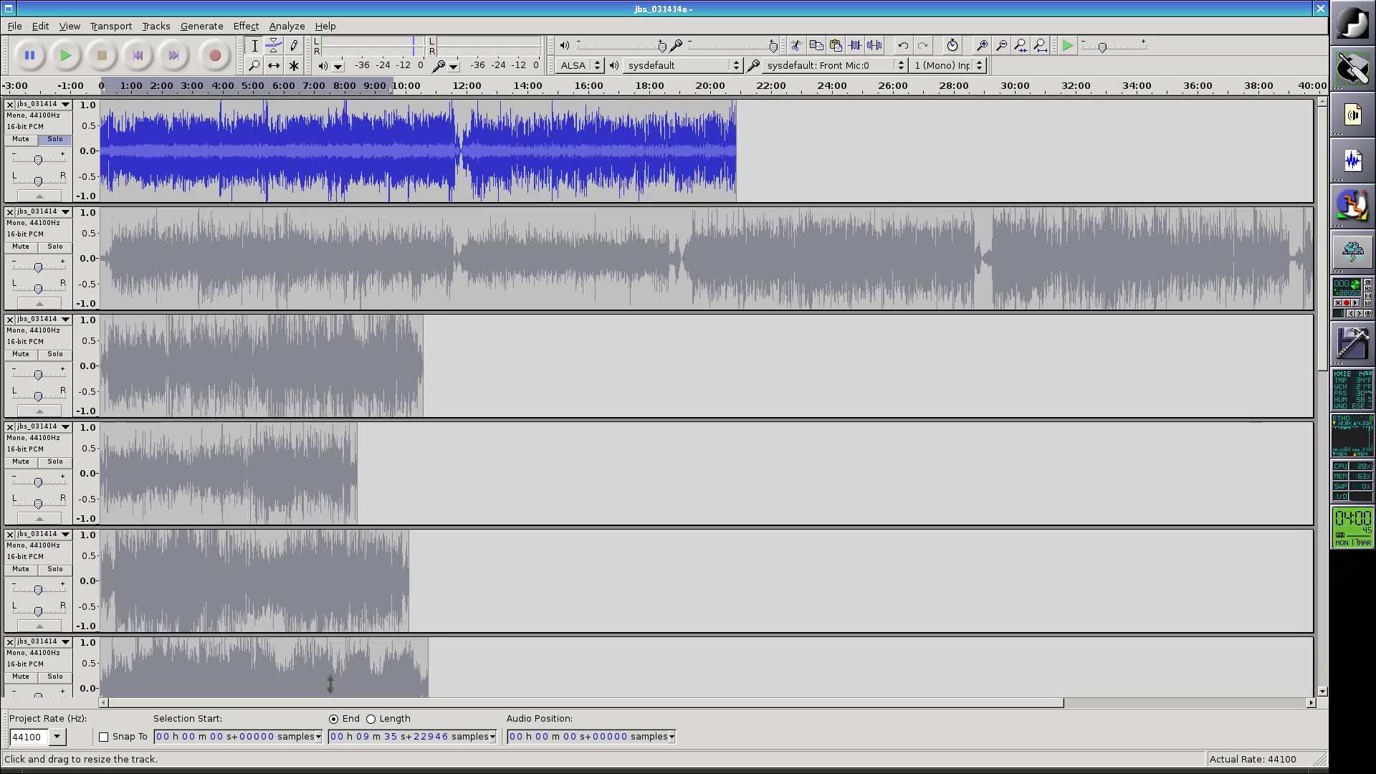
click(456, 126)
click(65, 54)
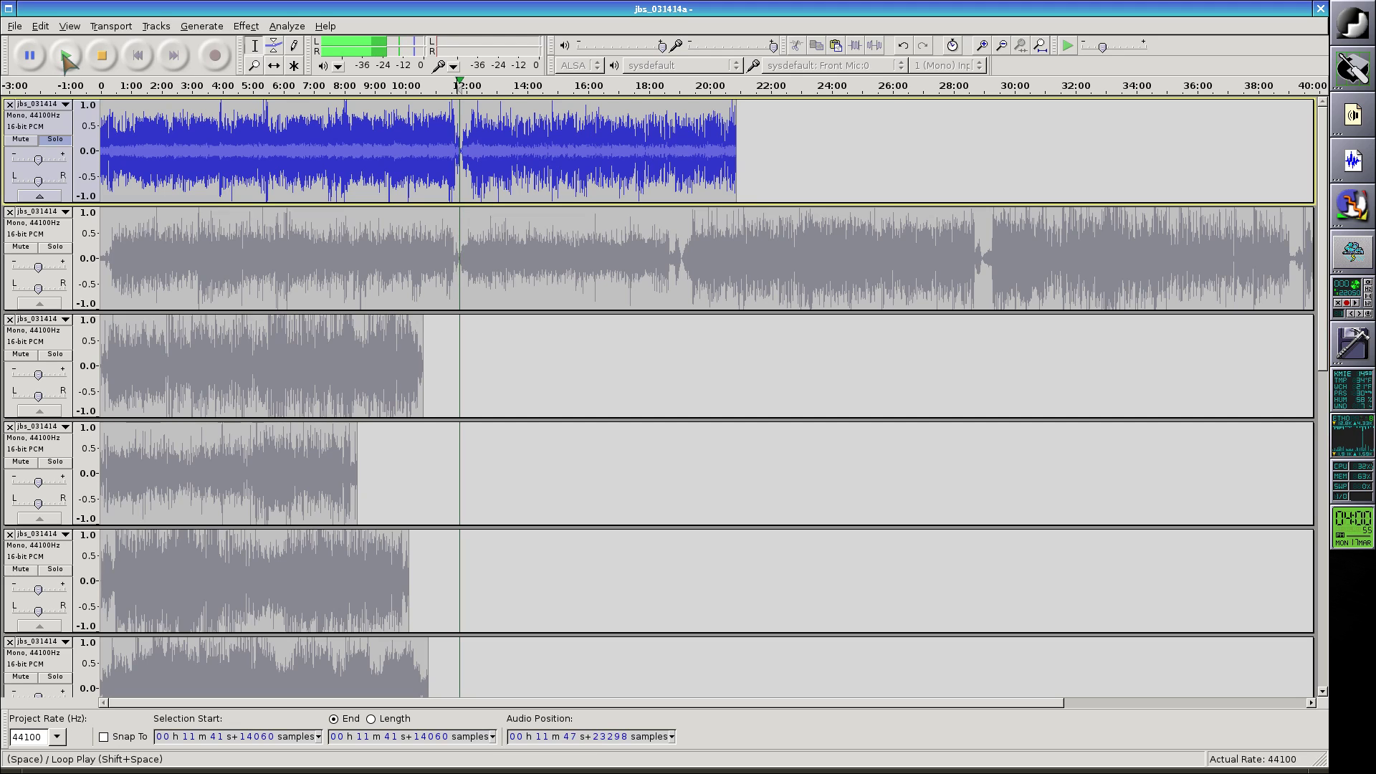
click(68, 57)
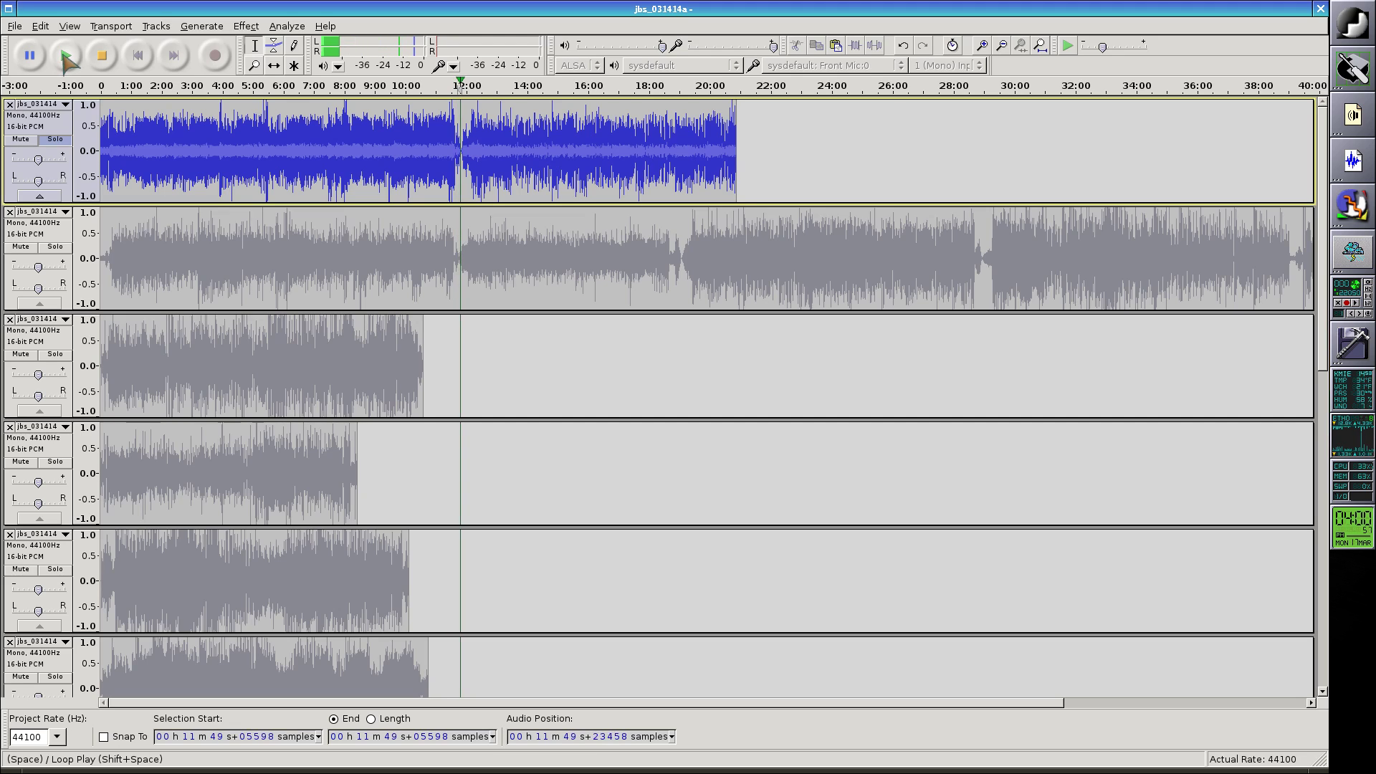
Step: Stop playback, cut the first track's audio from its start to about 11 min 49 s, and paste it as a new bottom track
click(100, 57)
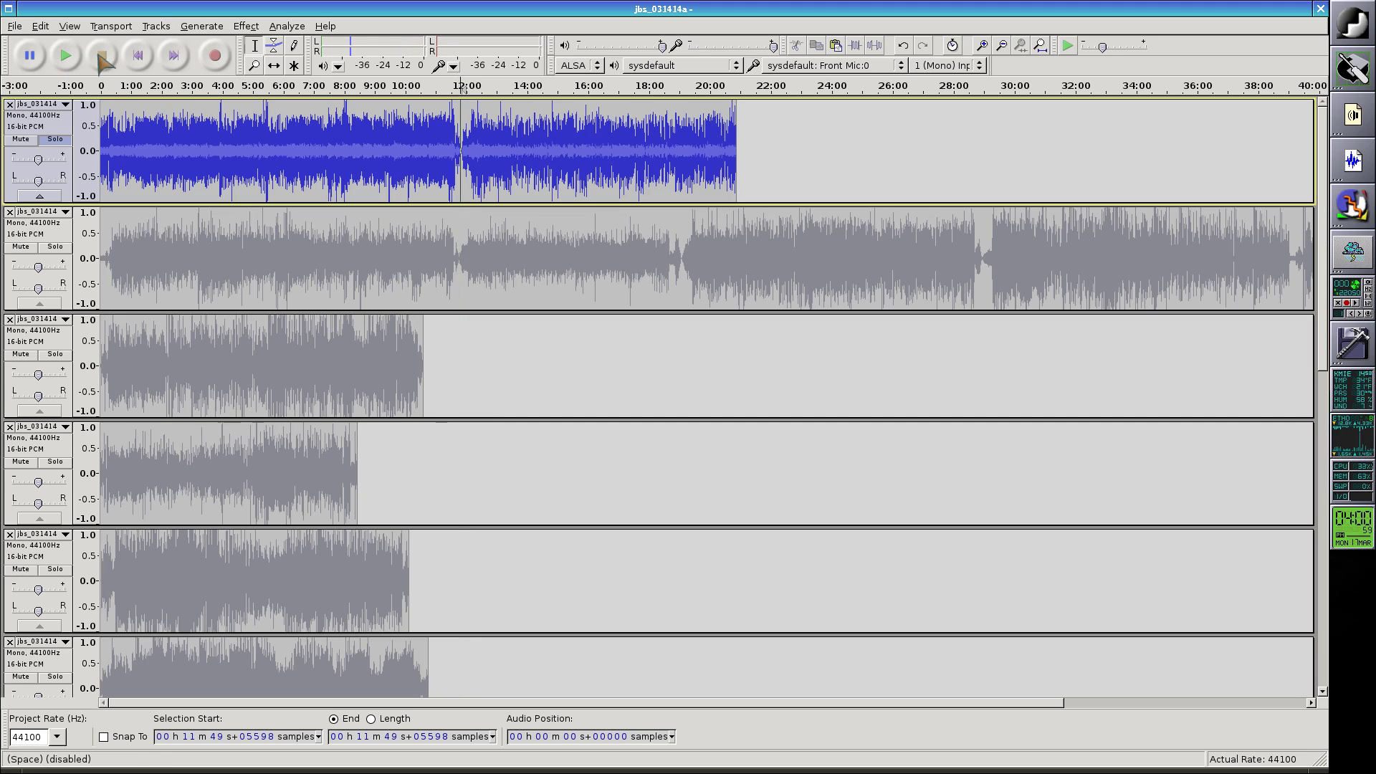
key(shift+Home)
key(Delete)
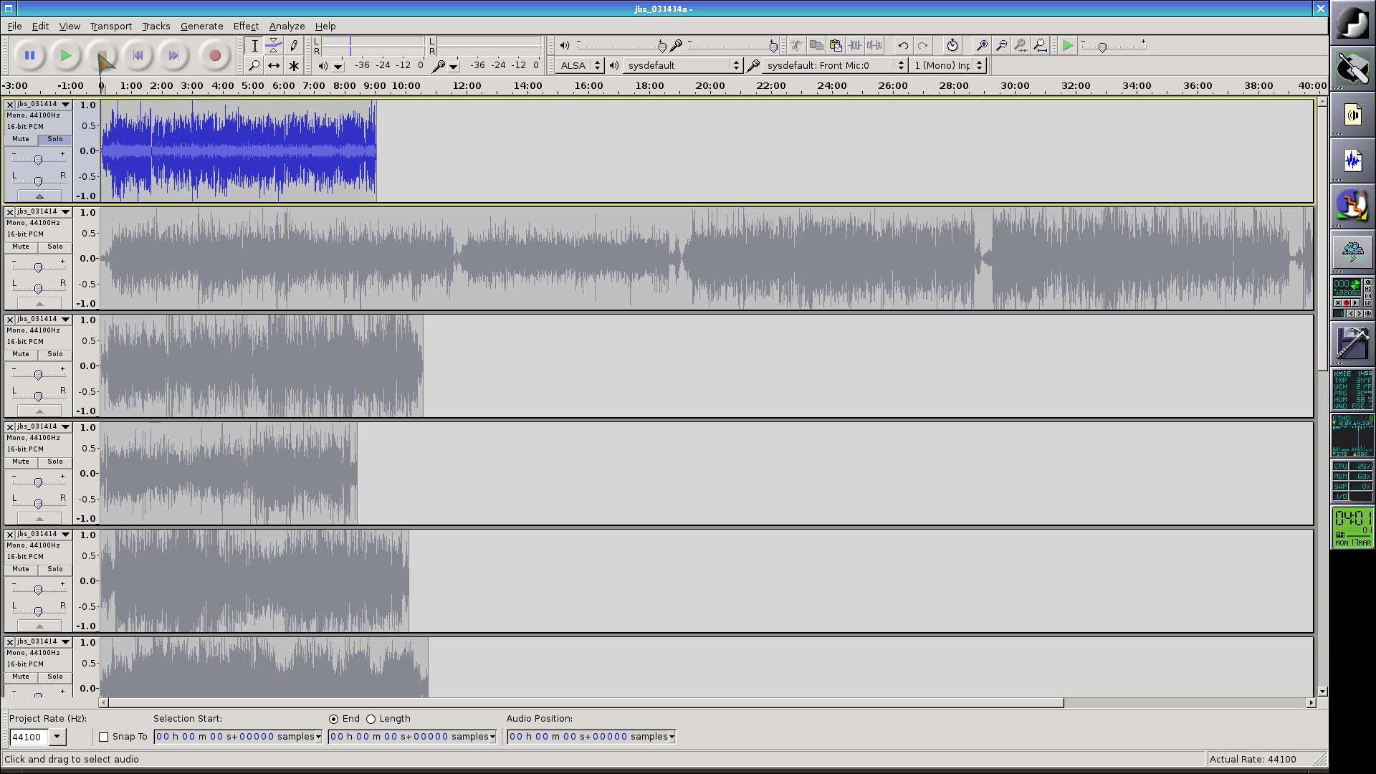
scroll(245, 627, down, 10)
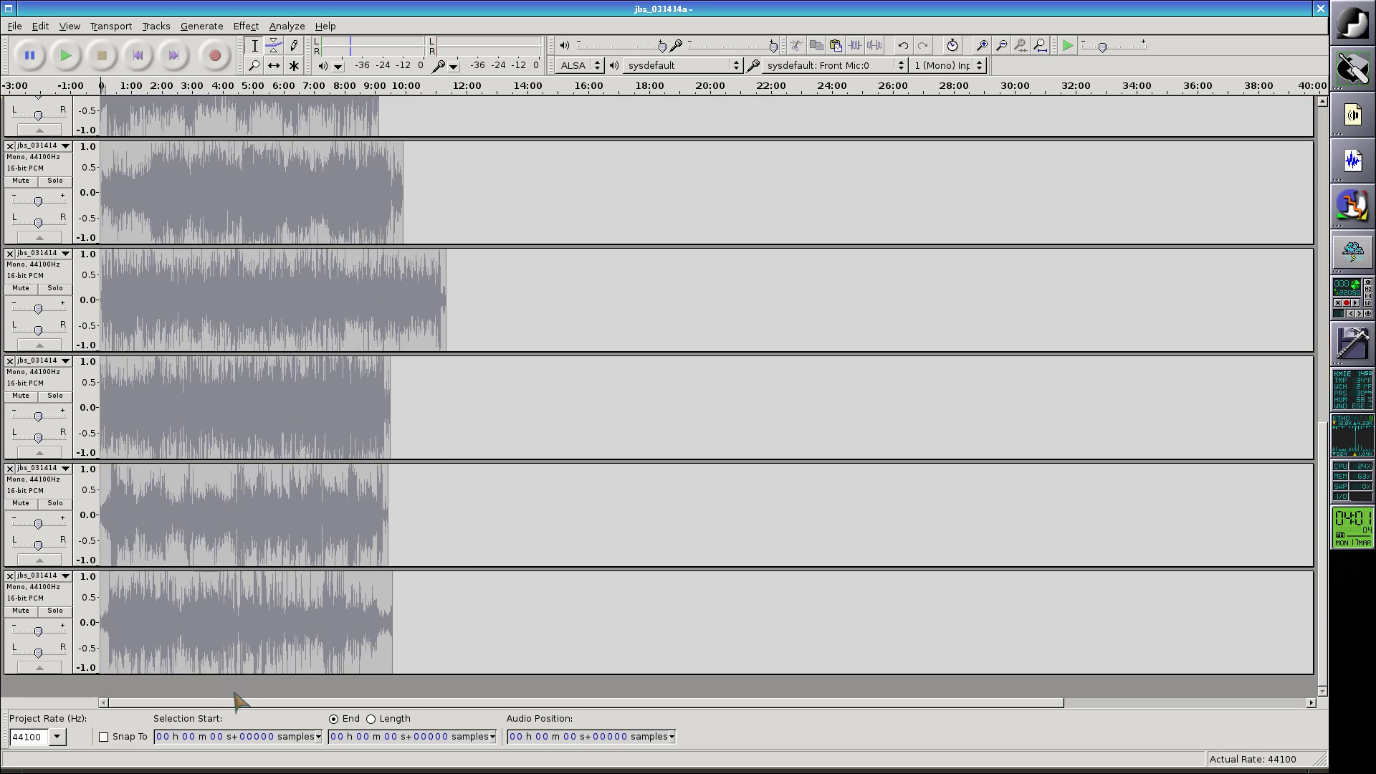
Step: Move the leftover first track to the end of the track list
scroll(244, 699, up, 10)
click(54, 168)
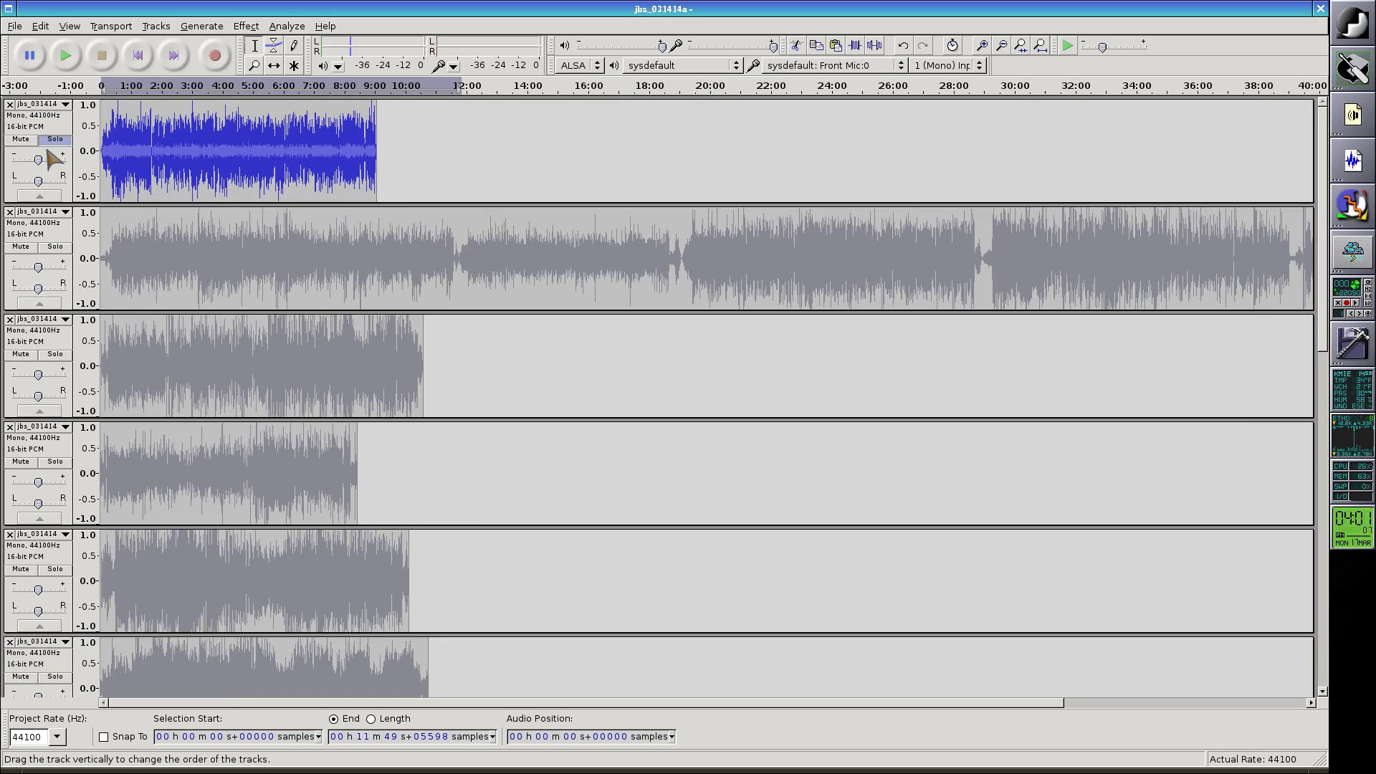
drag(47, 129, 46, 616)
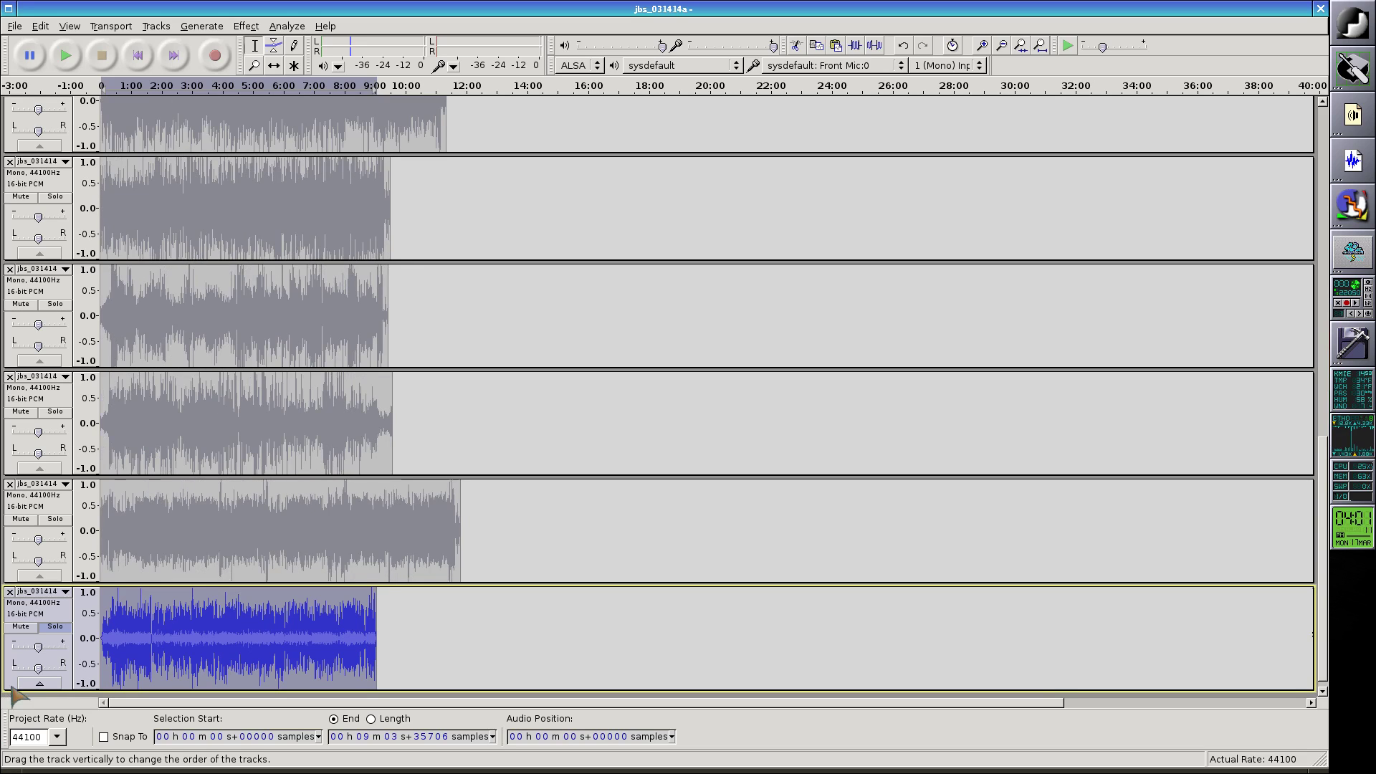
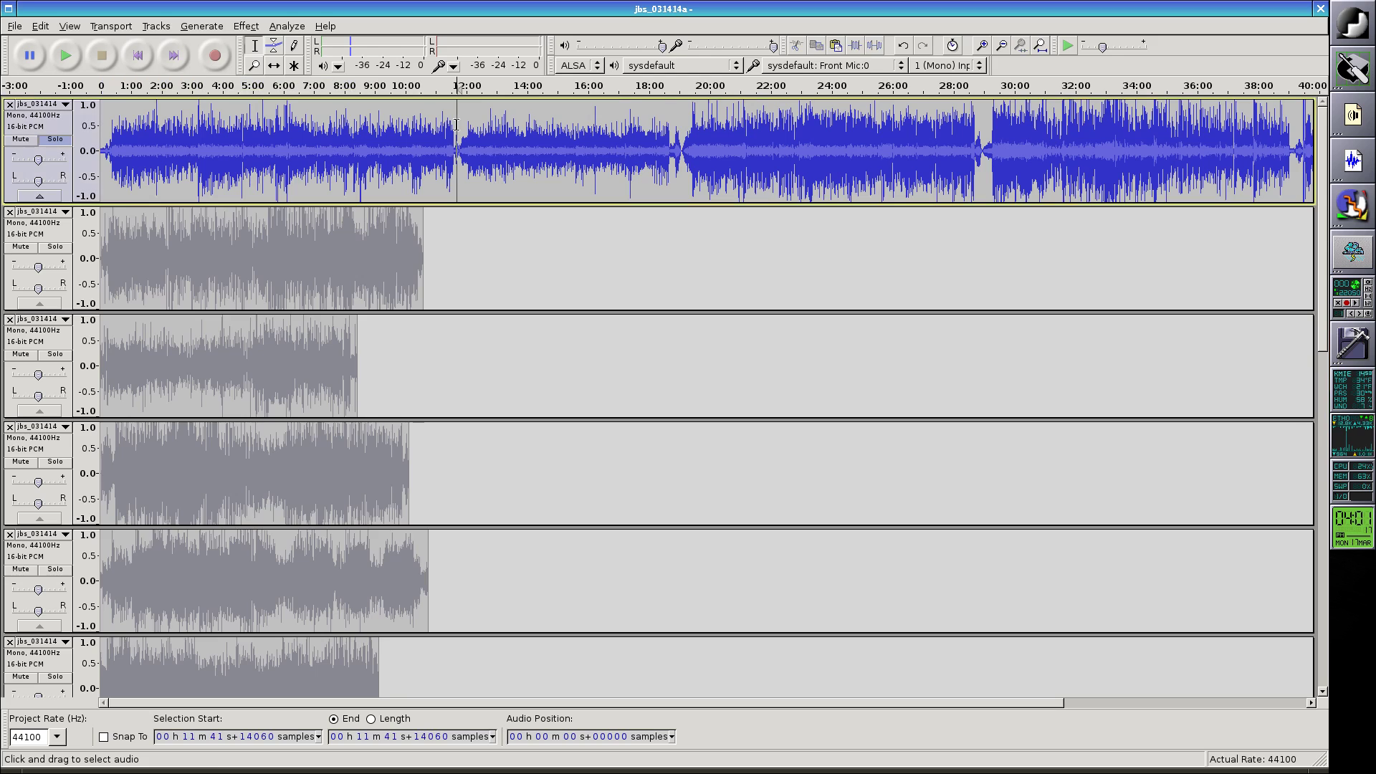
Step: Solo the new first track, play it from about 11 min 41 s, and set the cursor at about 11 min 45 s
click(66, 56)
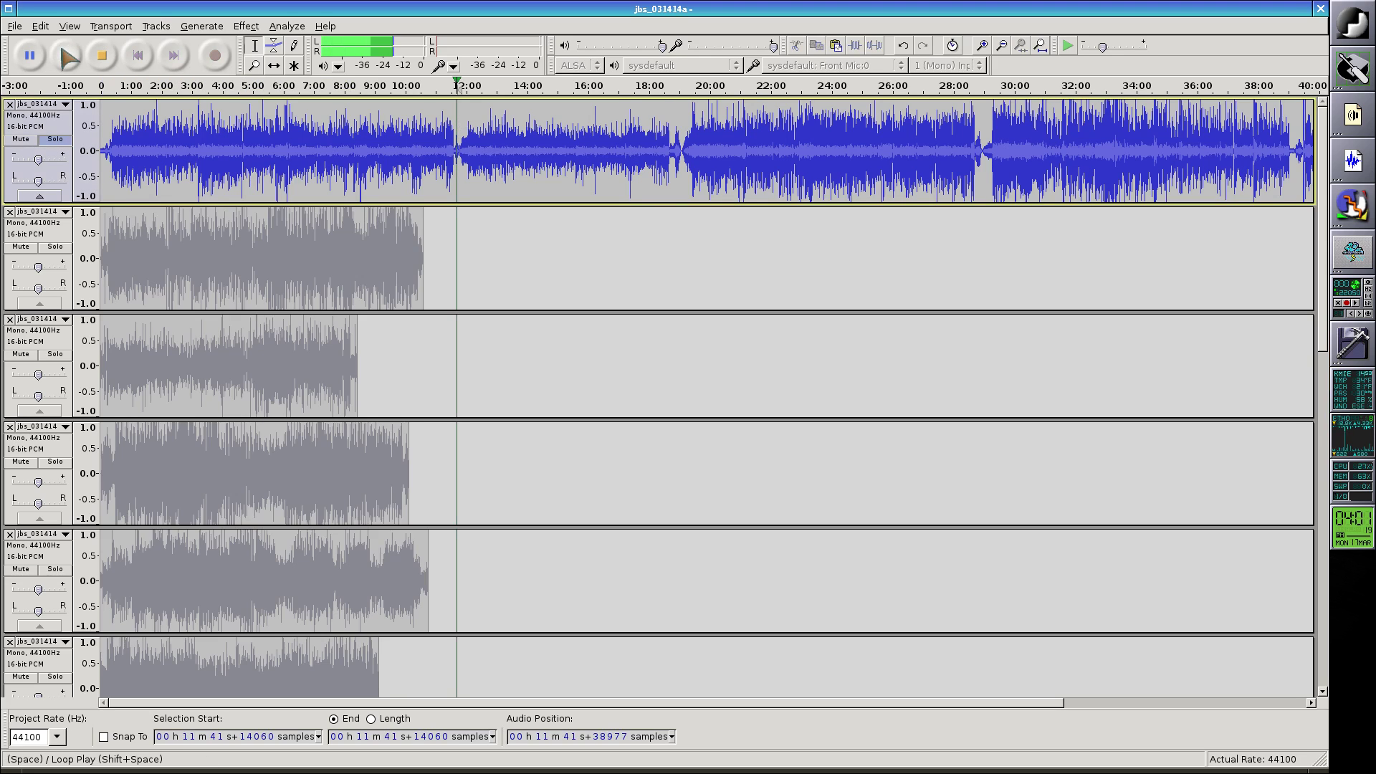
key(x)
key(x)
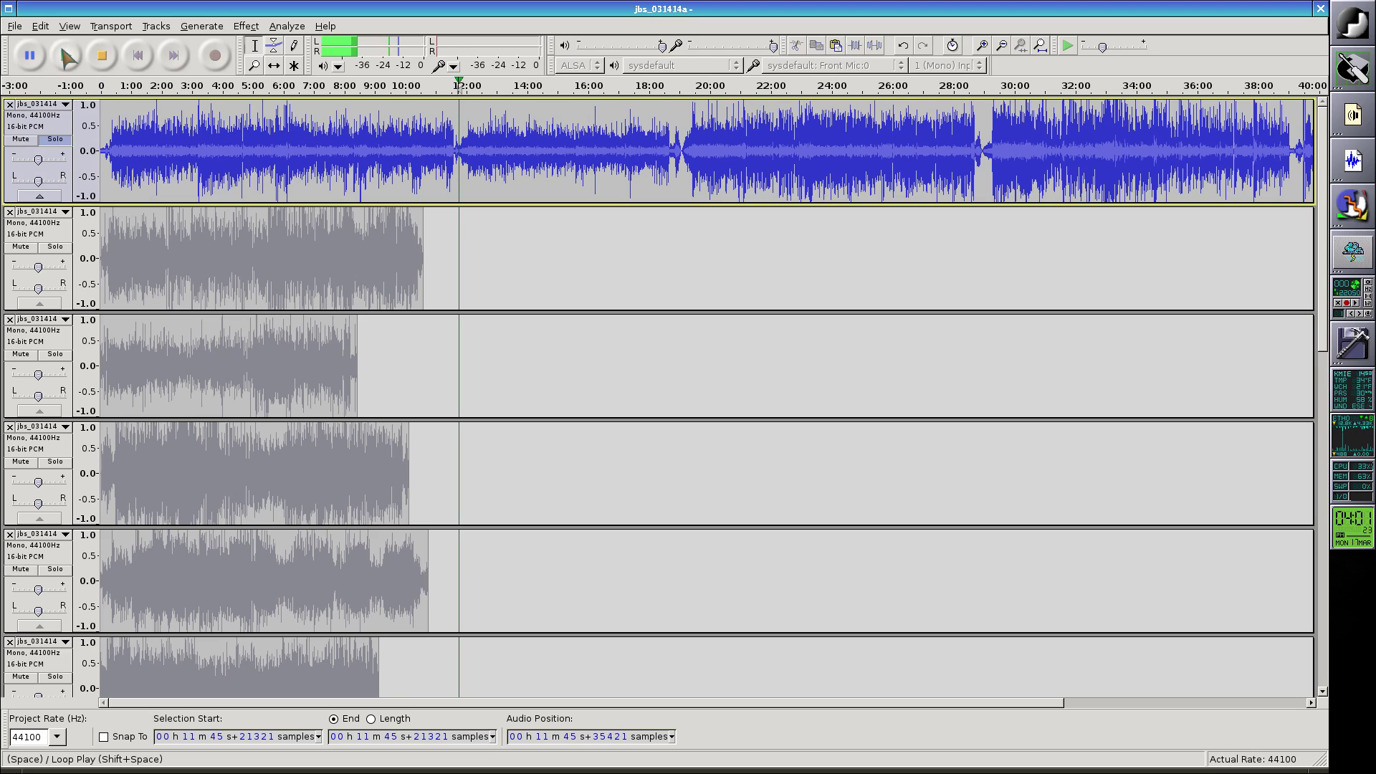
Step: Stop playback, cut the first track's audio from its start to about 11 min 45 s, and paste it as a new bottom track
click(101, 55)
key(shift+Home)
key(Delete)
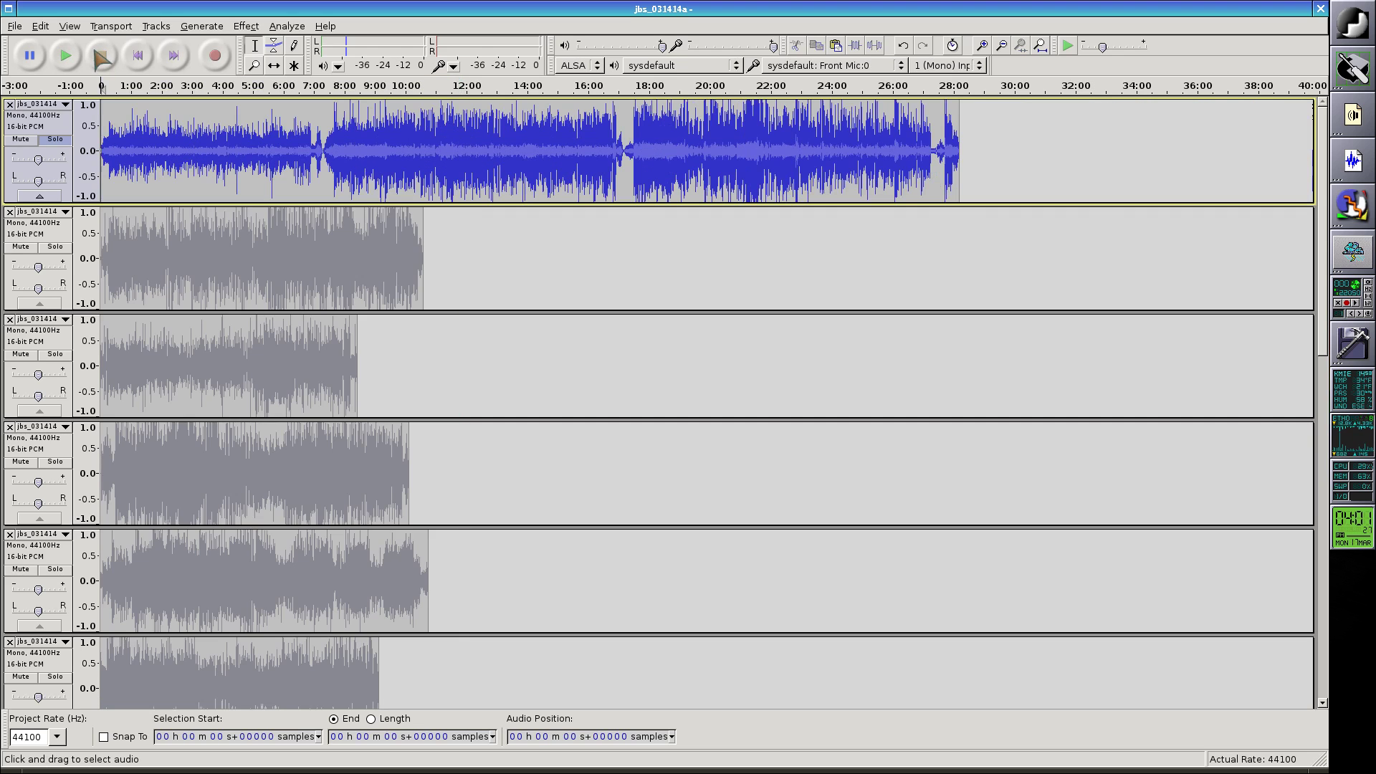
scroll(230, 395, down, 5)
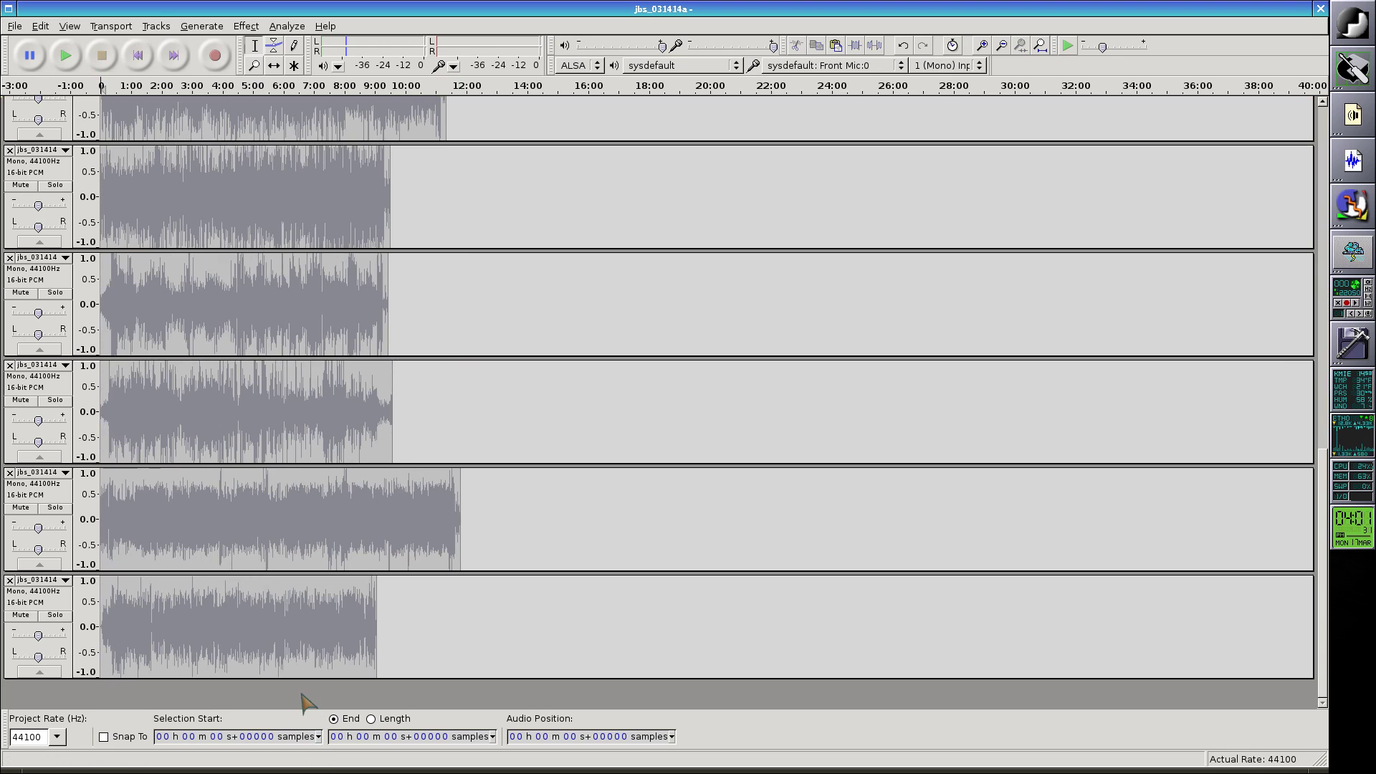
key(ctrl+z)
Step: Play the first track from the gap at about 7 min 10 s and set the cursor at about 7 min 17 s
scroll(301, 699, up, 10)
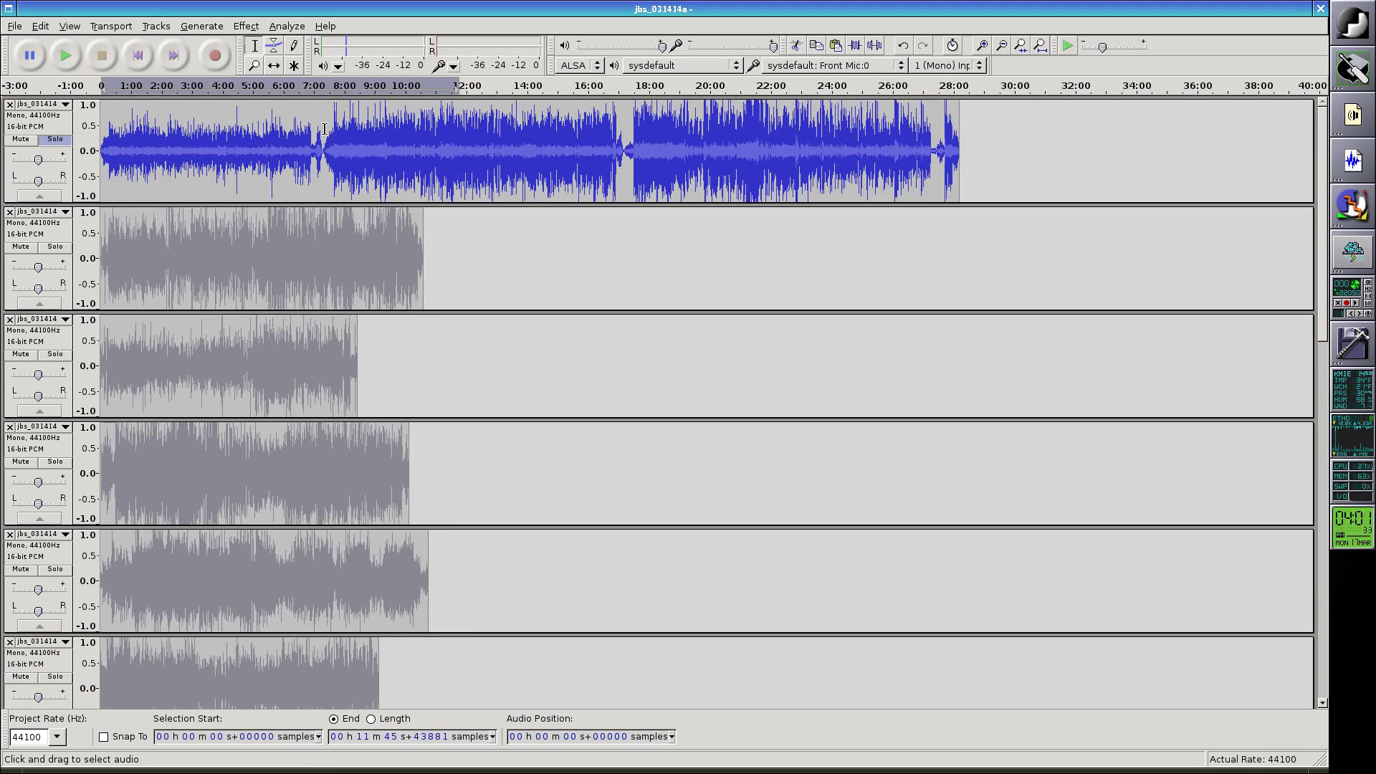
click(319, 126)
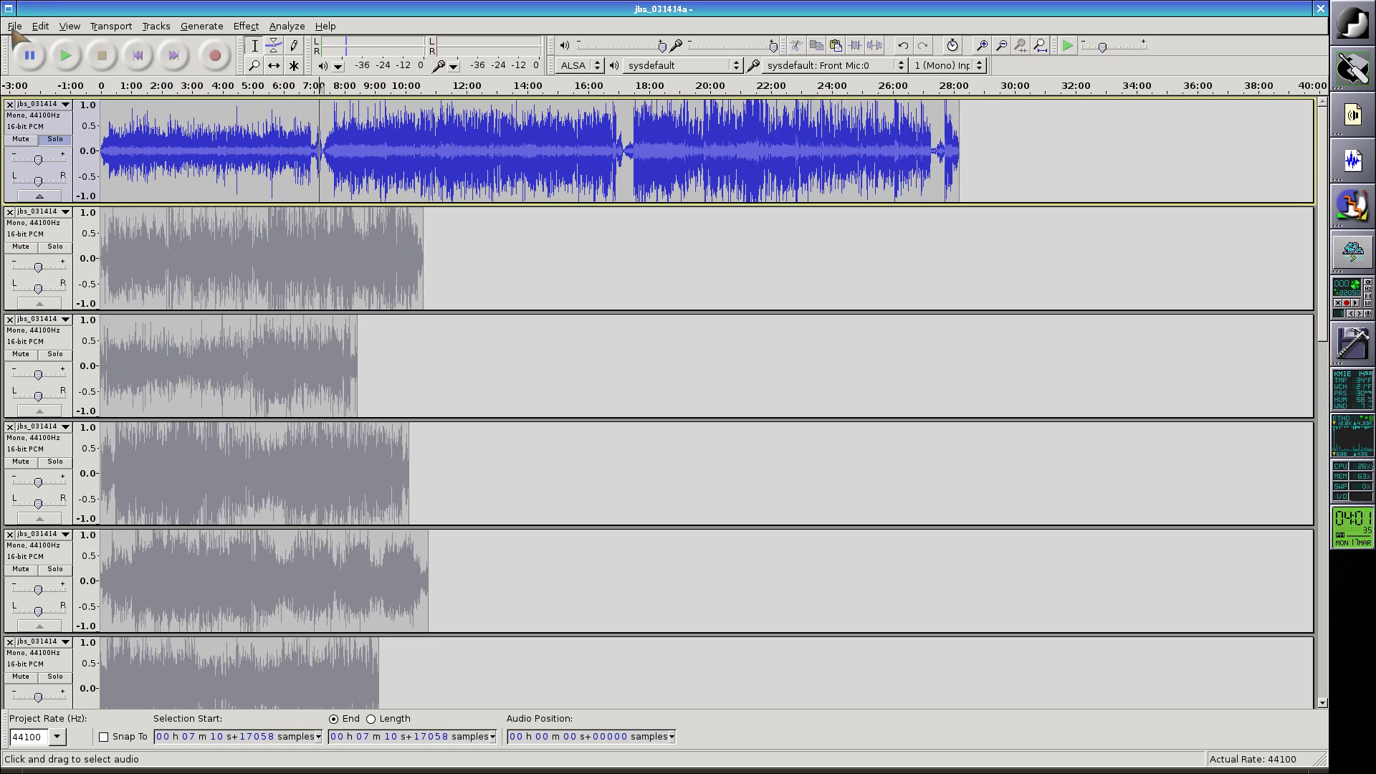
click(67, 55)
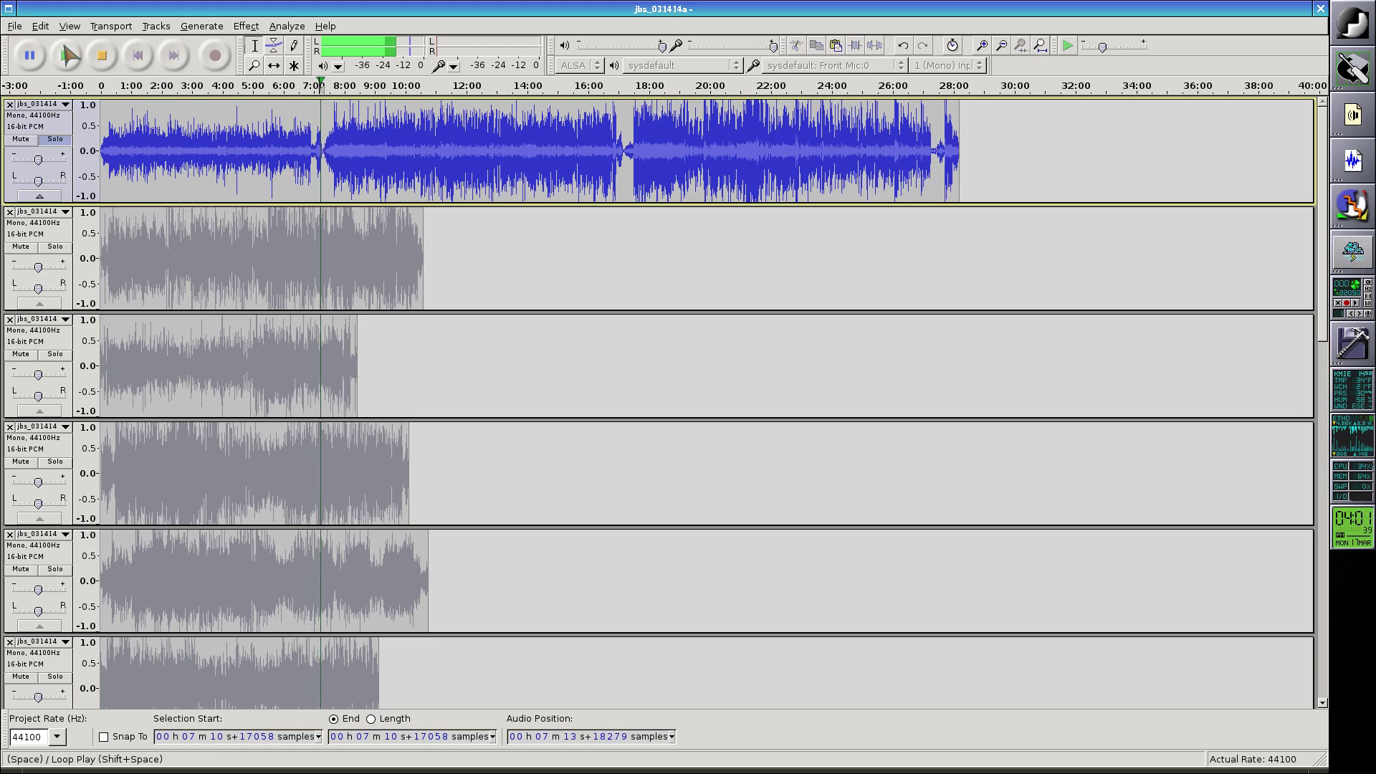
click(68, 55)
click(66, 56)
click(66, 56)
click(64, 56)
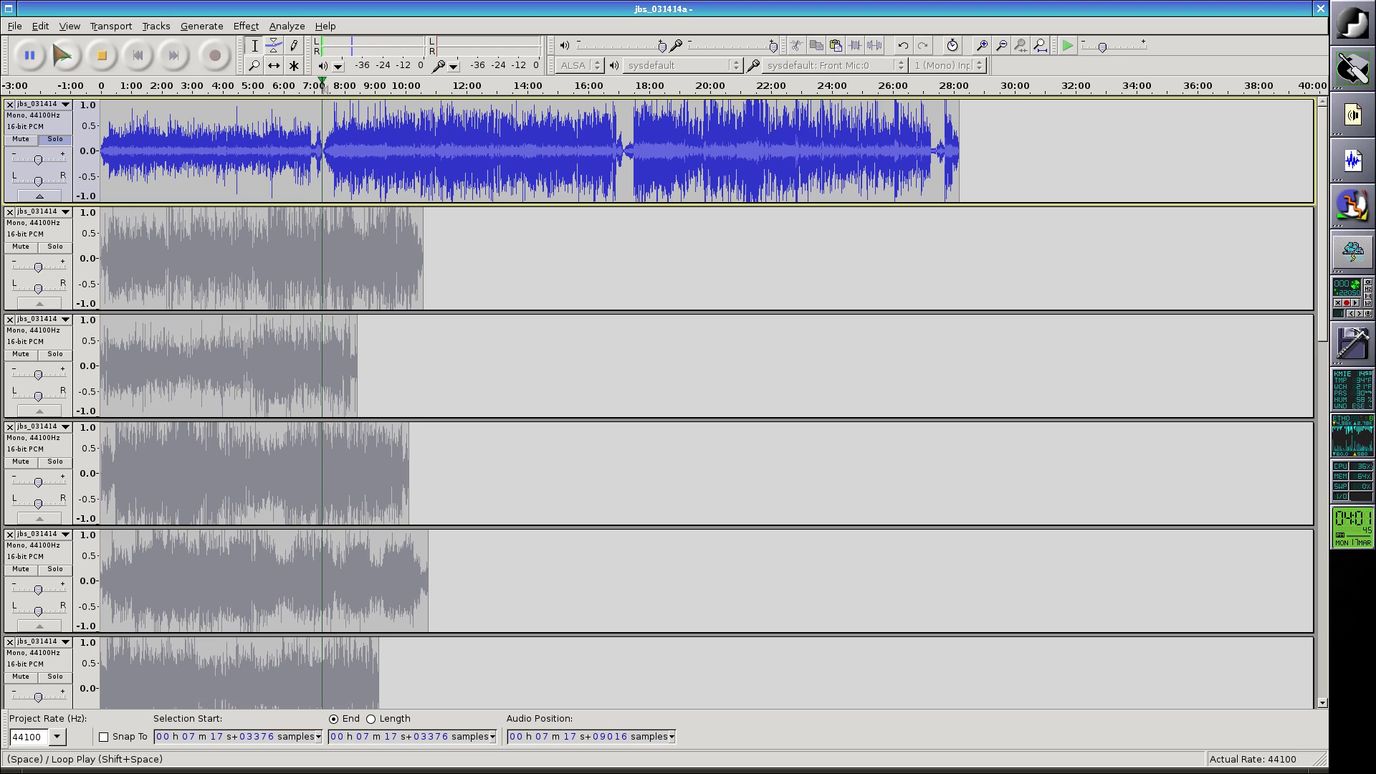
Step: Stop playback, cut the first track's audio from its start to about 7 min 17 s, and paste it as a new bottom track
click(105, 59)
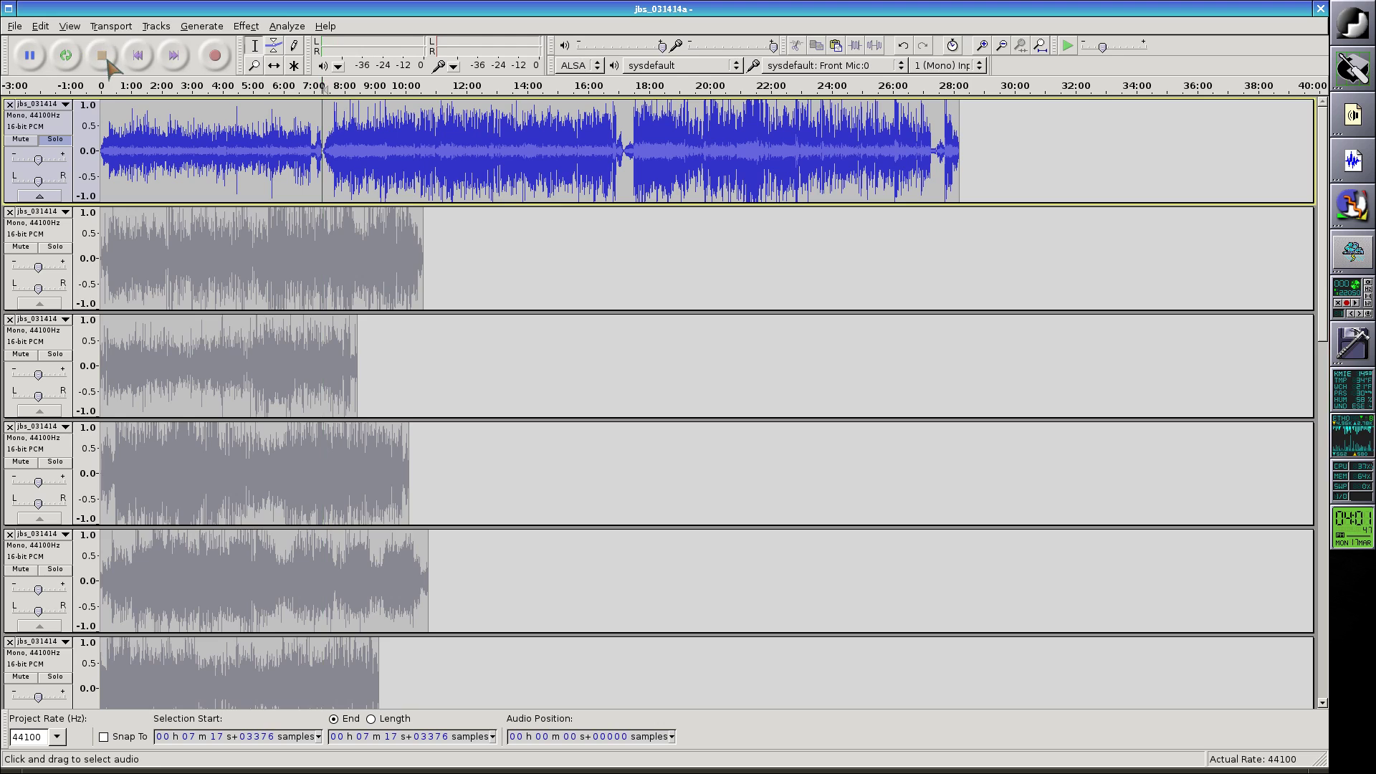
key(shift+Home)
key(Delete)
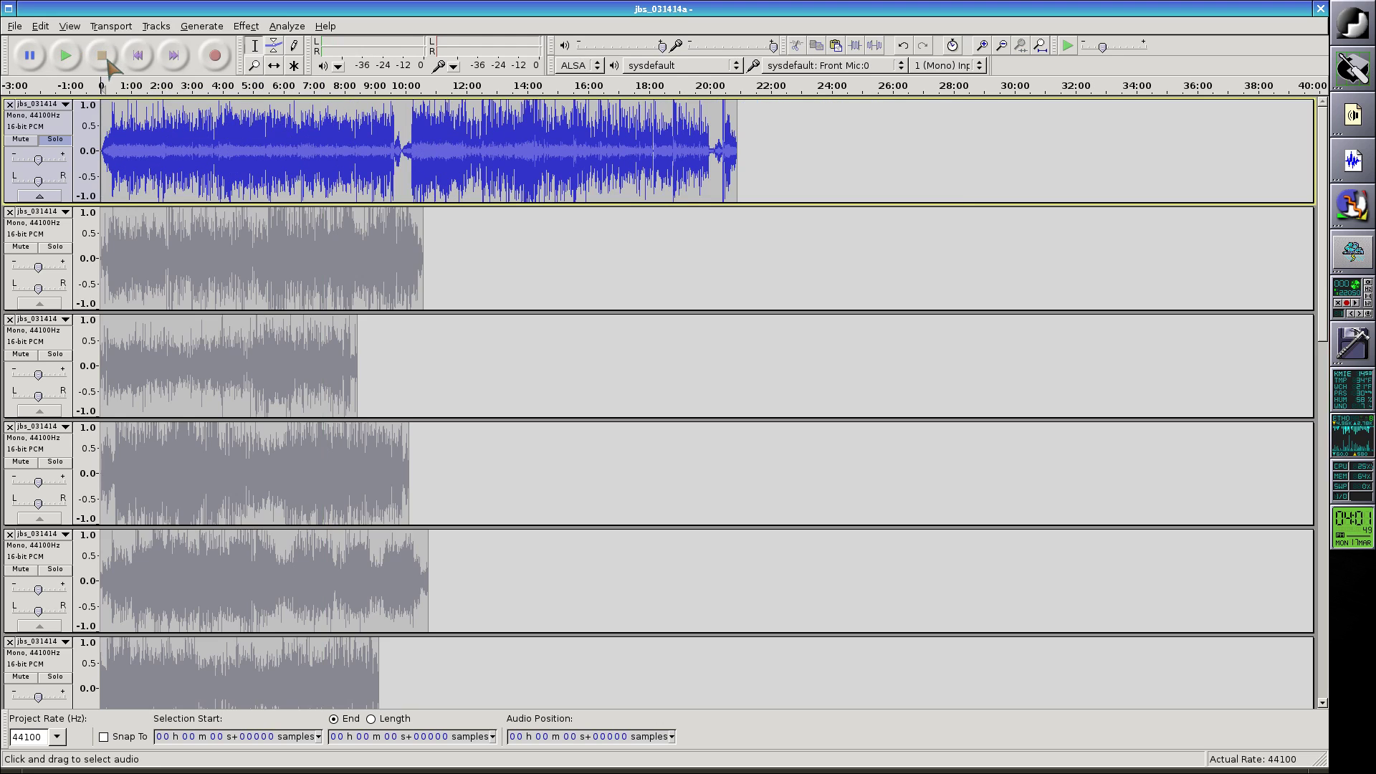
scroll(334, 308, down, 5)
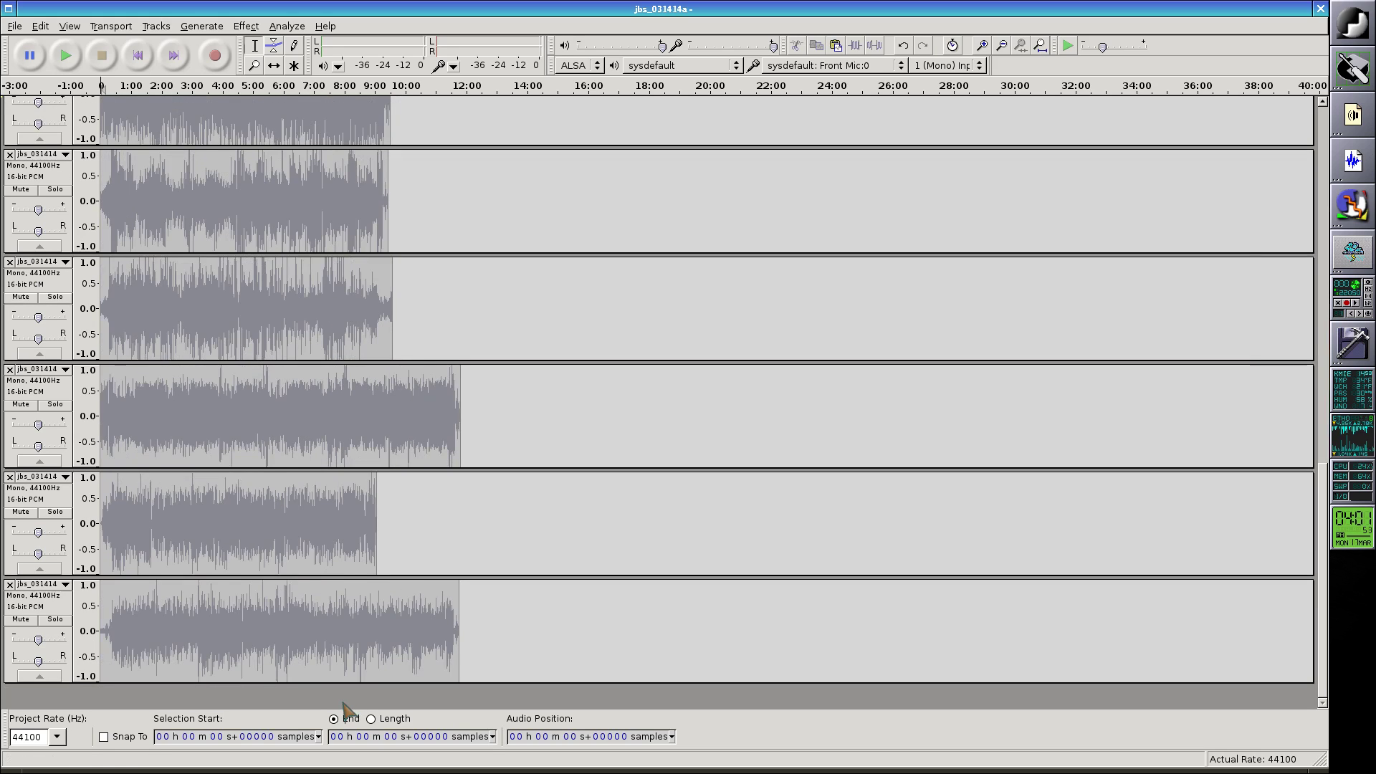
Step: Play the first track from the gap at about 9 min 49 s, and stop with the cursor set at about 9 min 53 s
scroll(344, 502, up, 5)
click(391, 149)
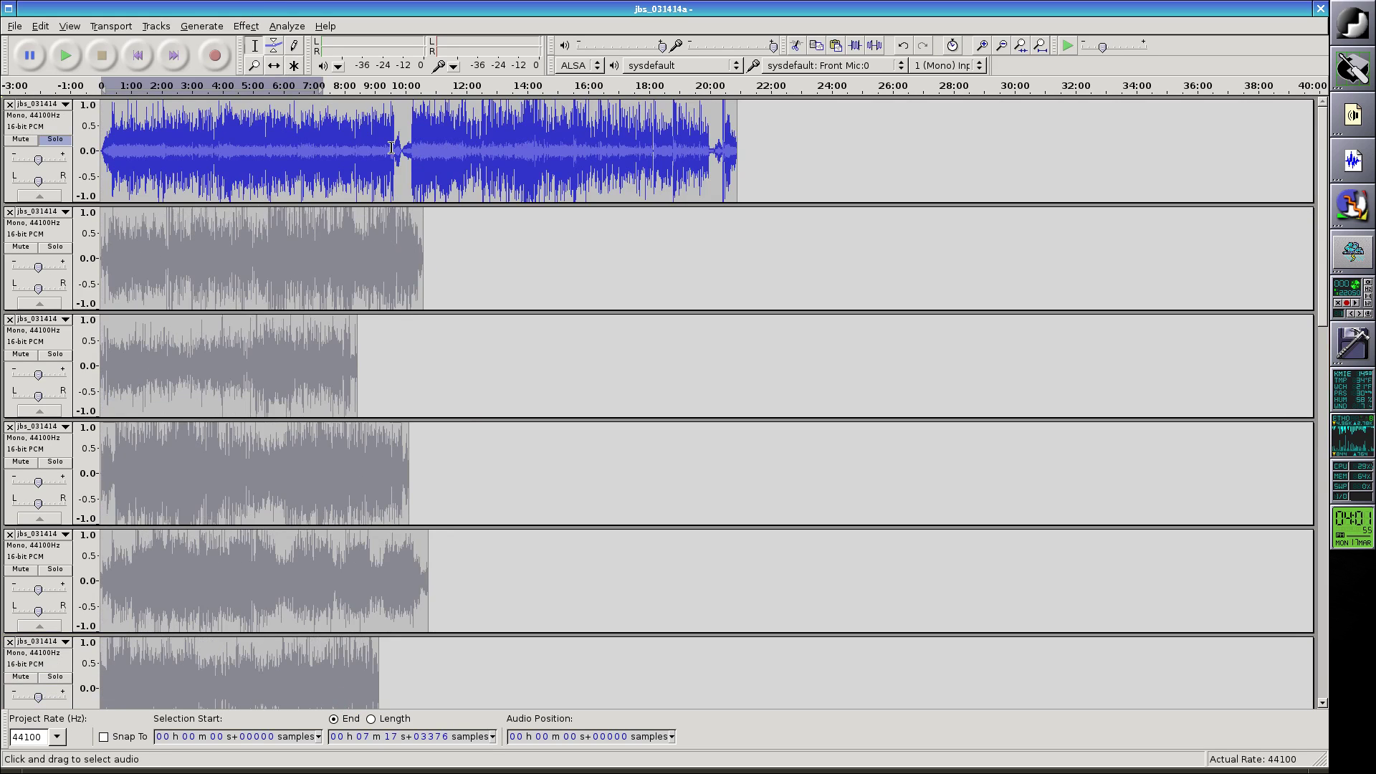
click(400, 127)
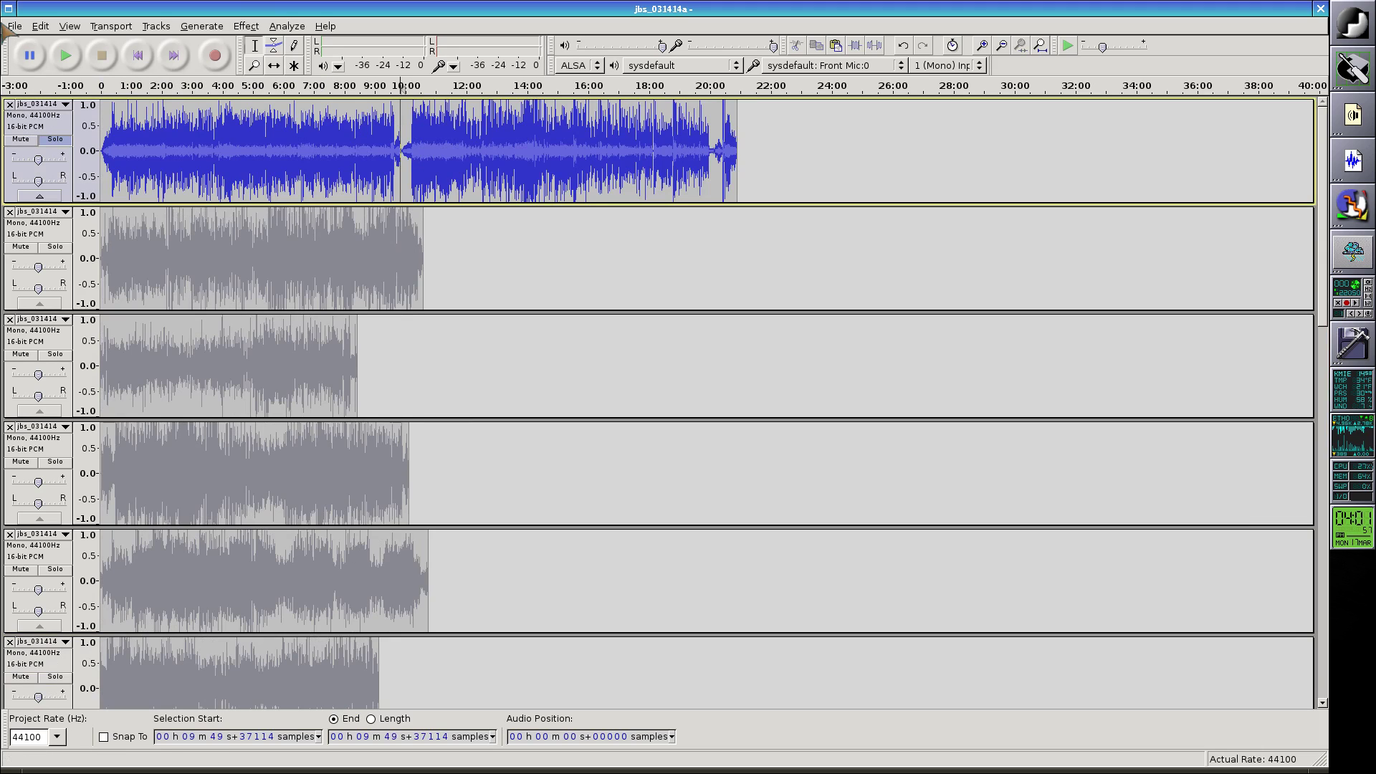
click(66, 58)
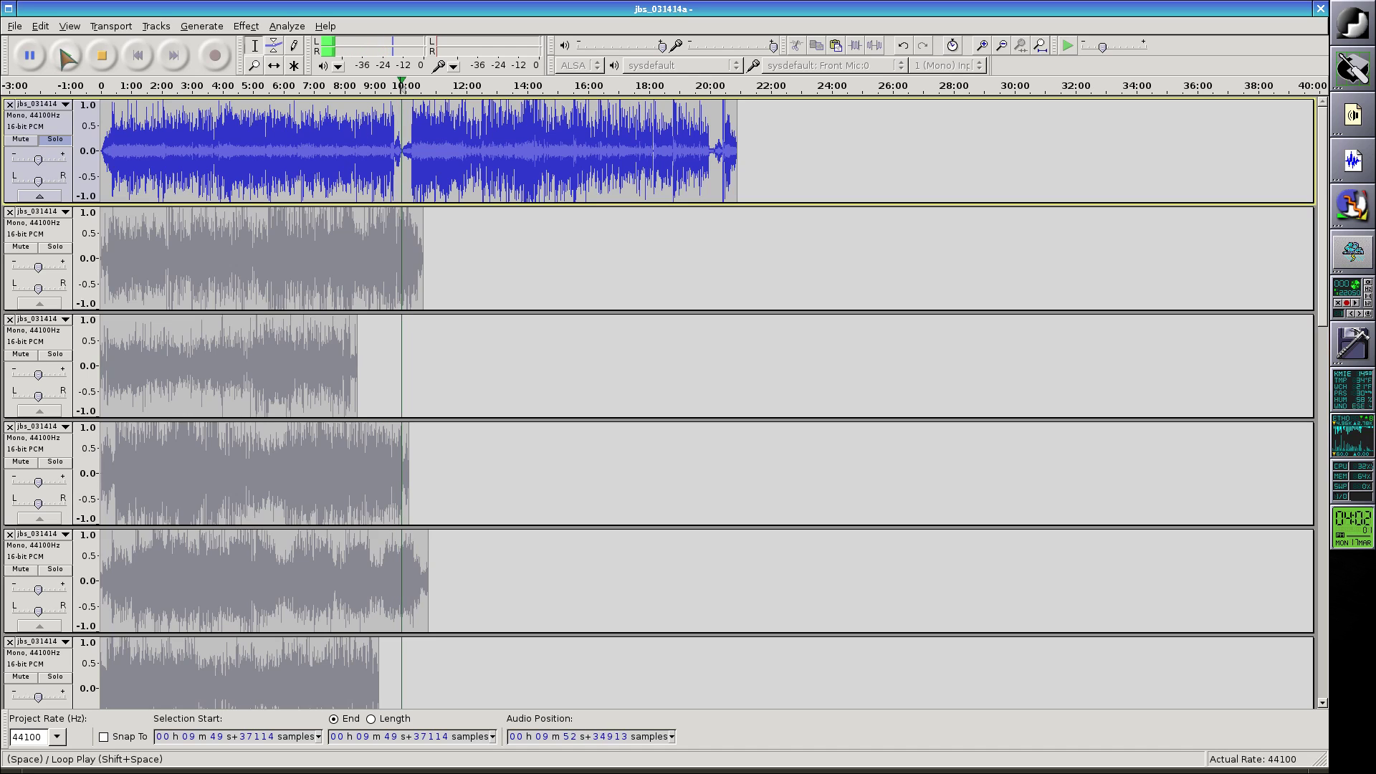
click(110, 57)
Step: Try cutting the first track's audio from its start to about 9 min 53 s, and undo the cut
key(ctrl+z)
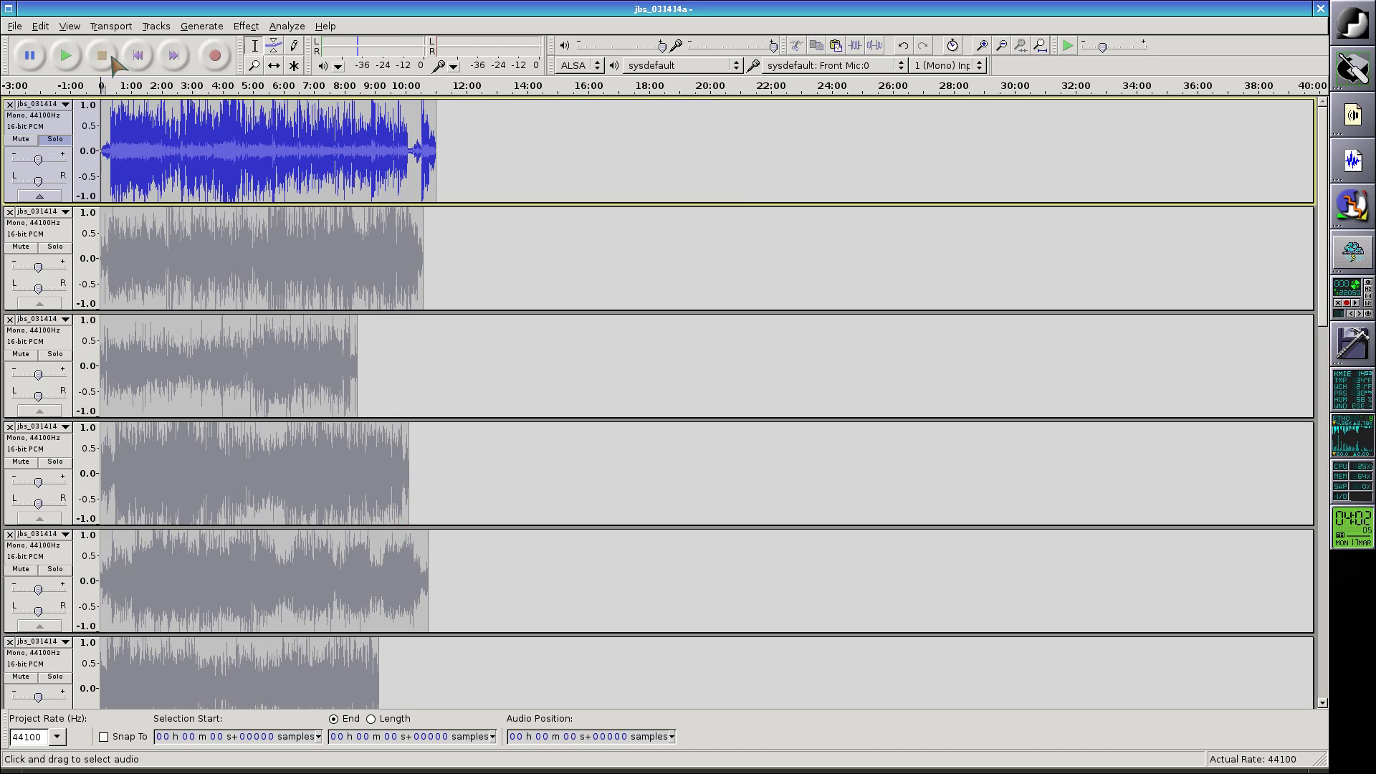
scroll(301, 236, down, 10)
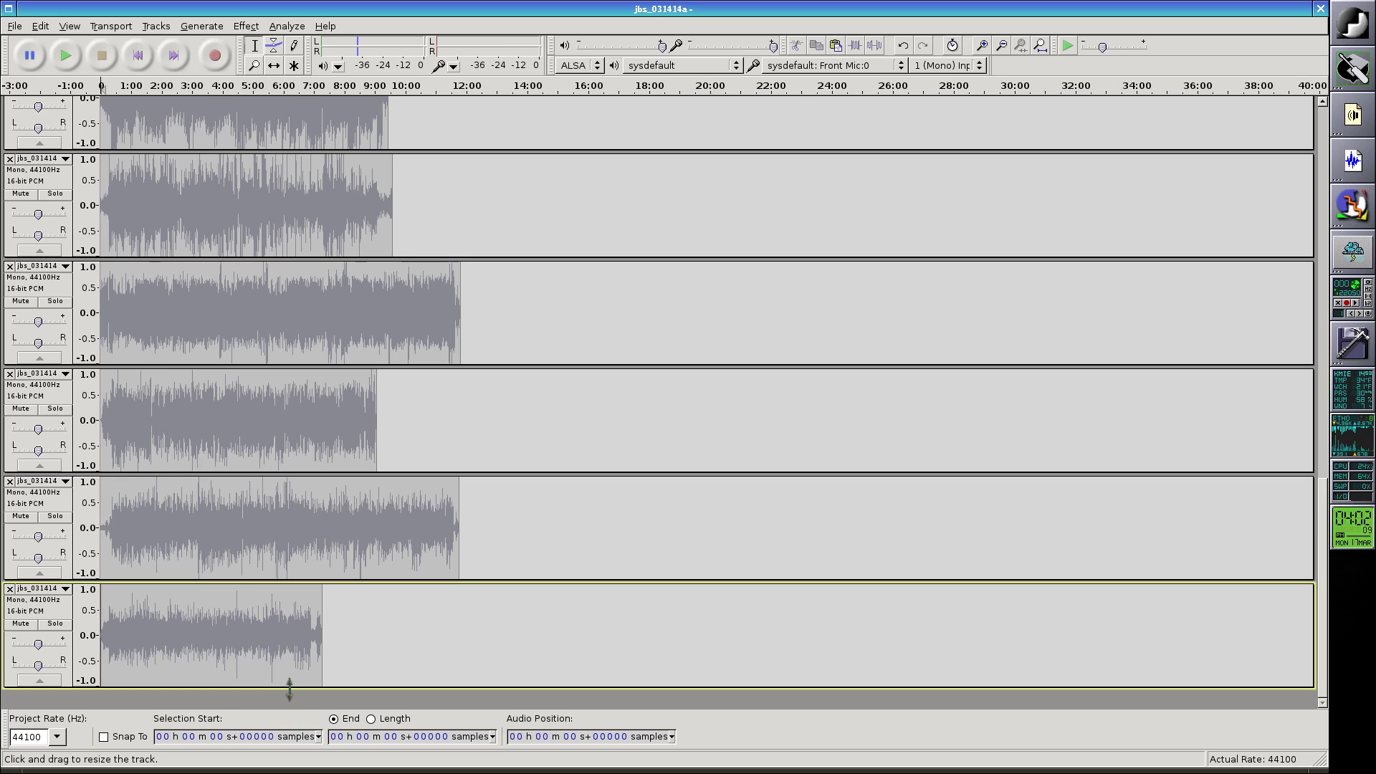
key(ctrl+y)
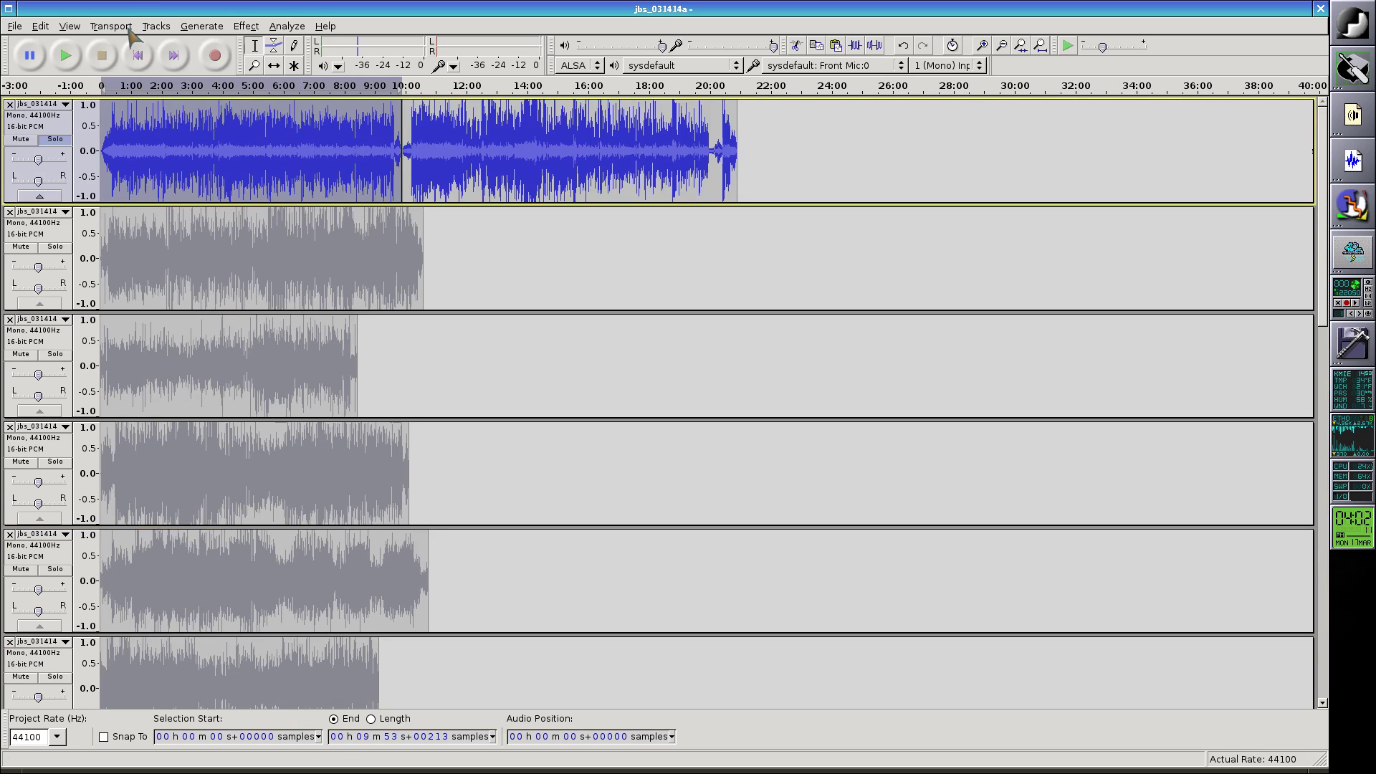
Step: Cut the first track's audio from its start to about 9 min 53 s
key(ctrl+z)
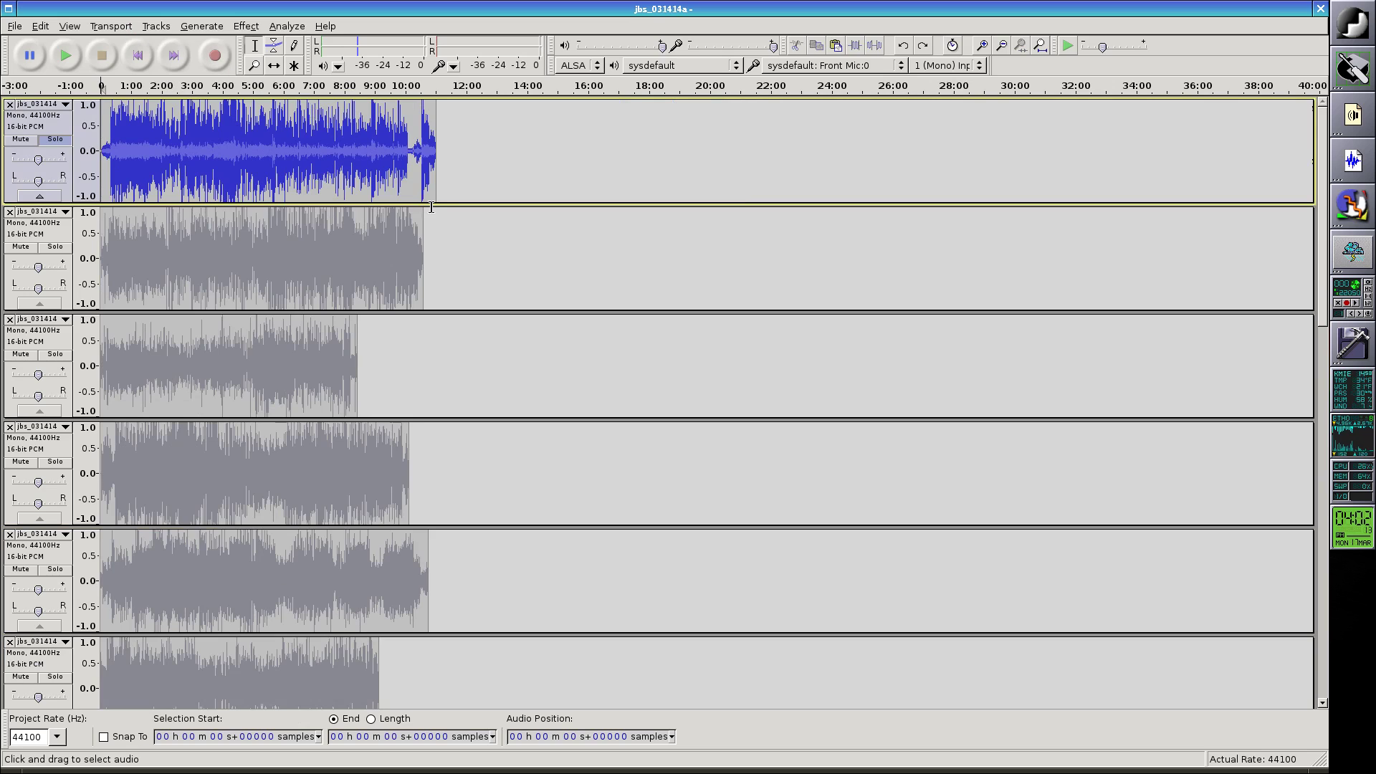
scroll(421, 616, down, 10)
scroll(487, 569, down, 3)
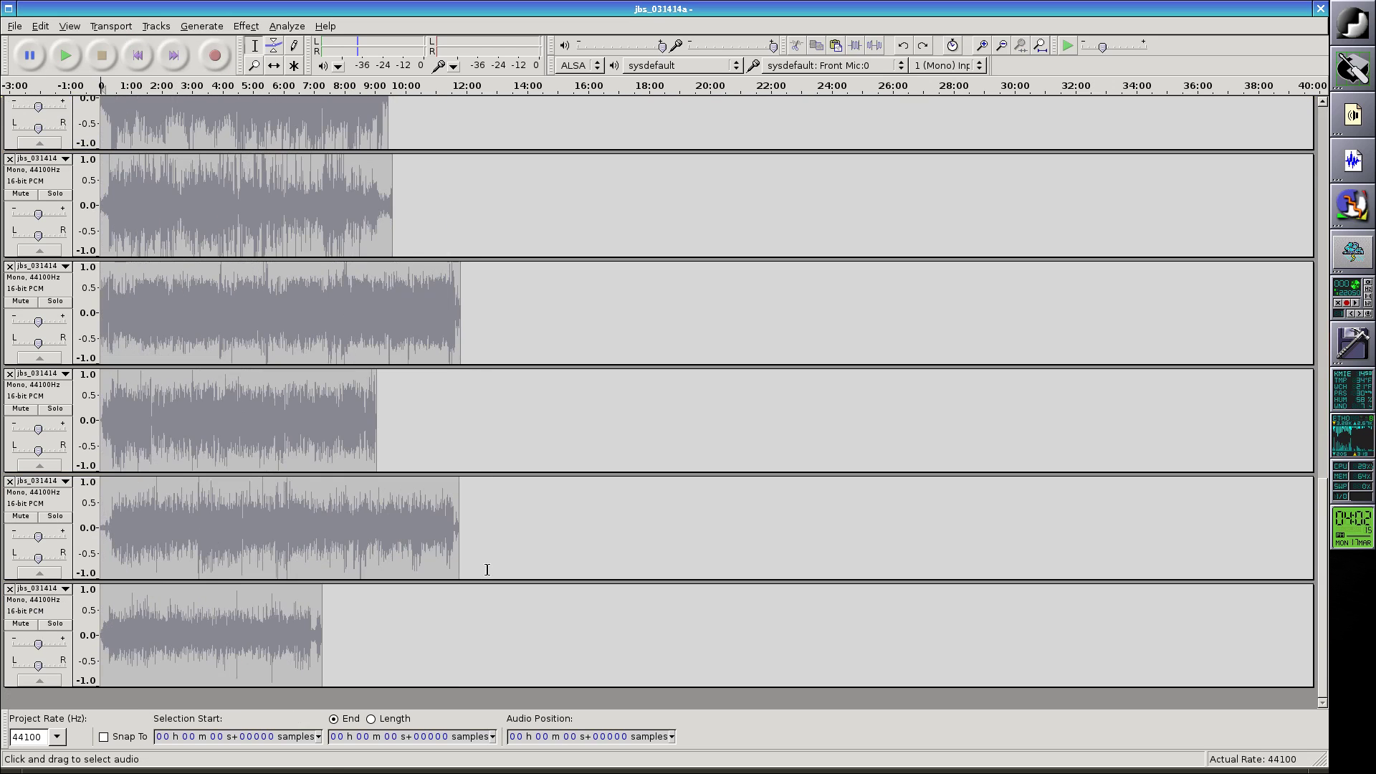
Step: Try pasting the cut audio into the bottom track at about 7 min 42 s, and undo the paste
click(335, 677)
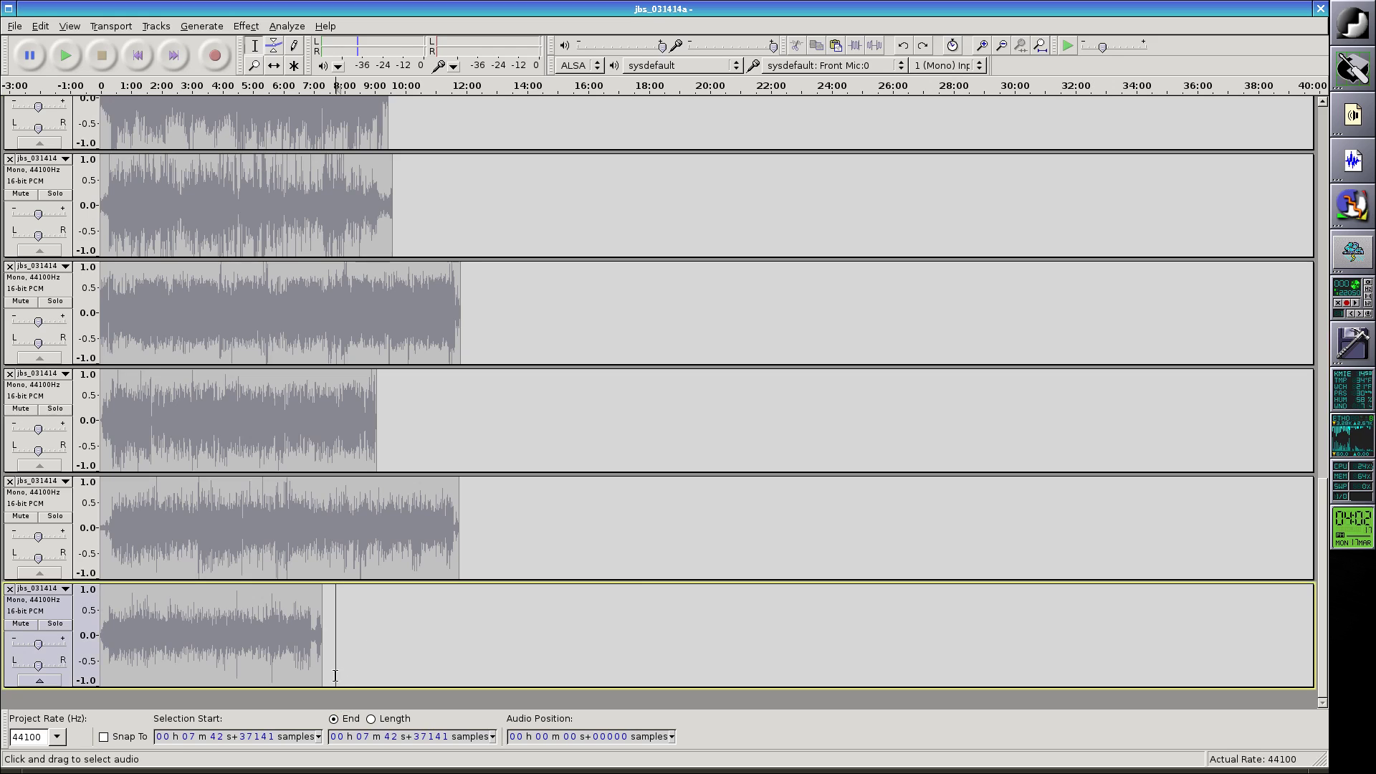
key(ctrl+v)
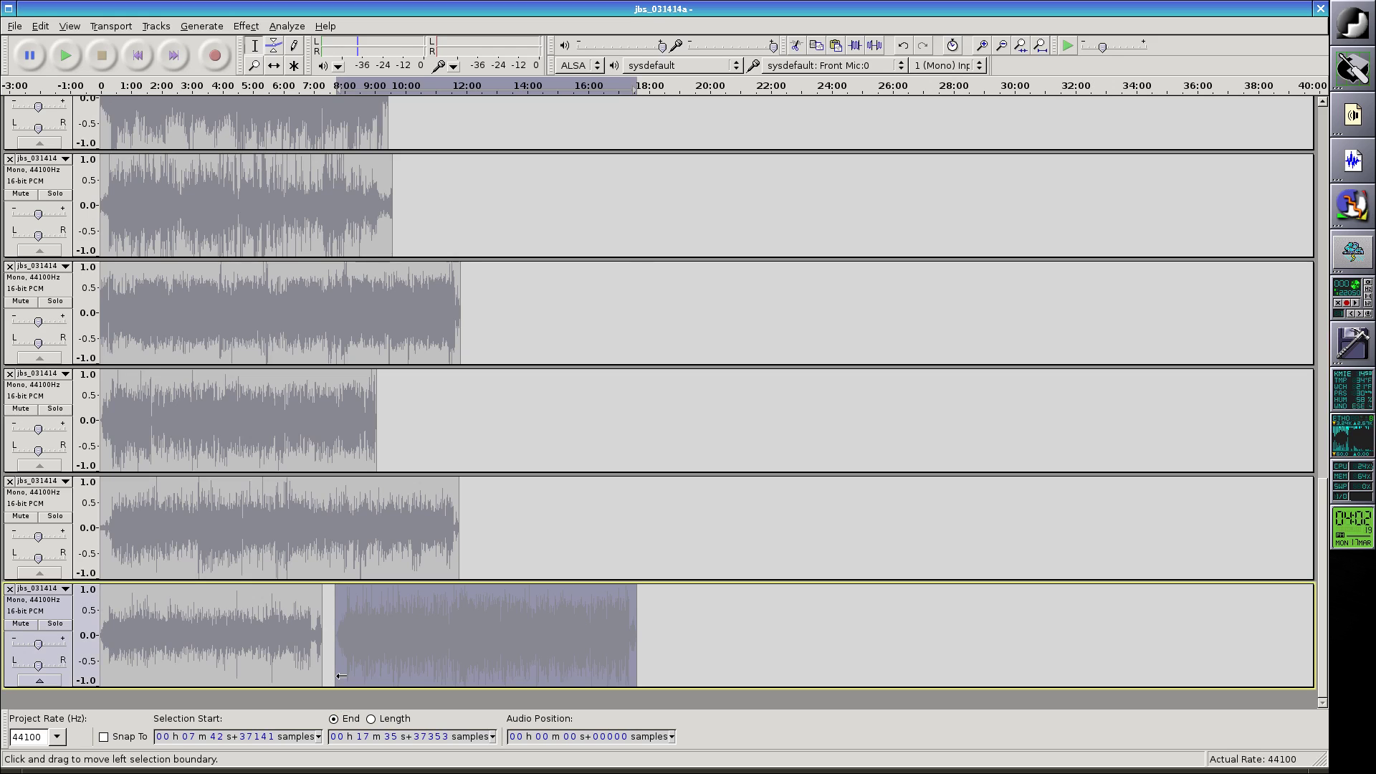
key(ctrl+z)
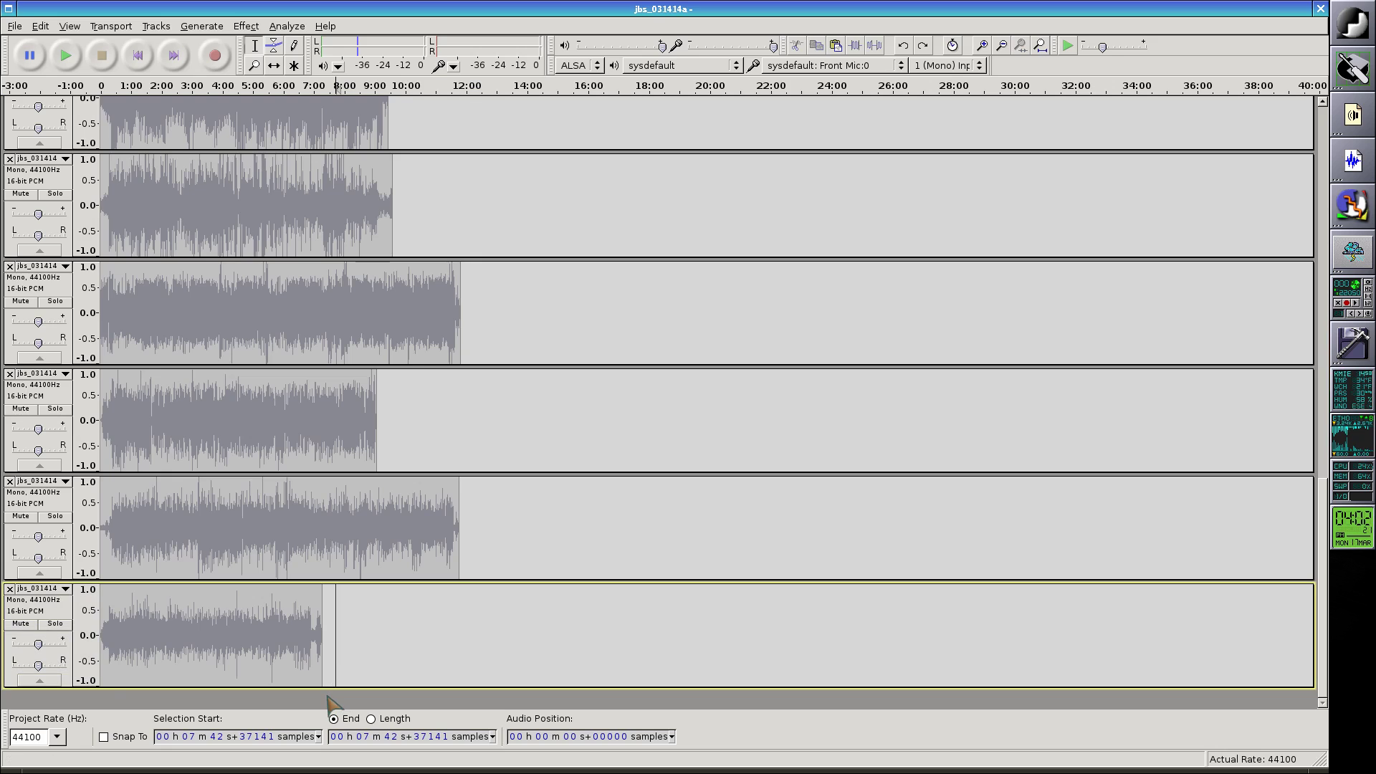
Step: Paste the cut audio as a new bottom track, and move the remaining first track below it
key(ctrl+z)
scroll(327, 695, up, 5)
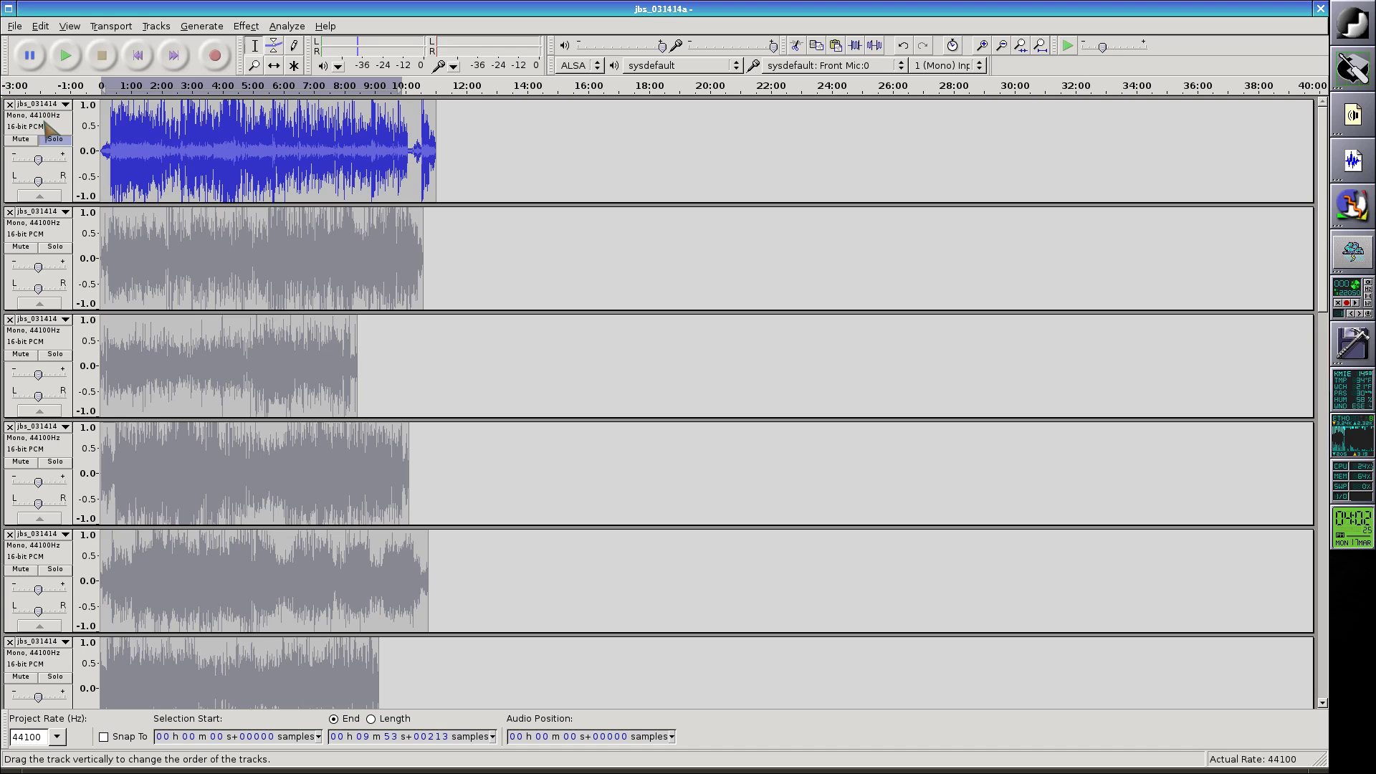
drag(46, 123, 42, 692)
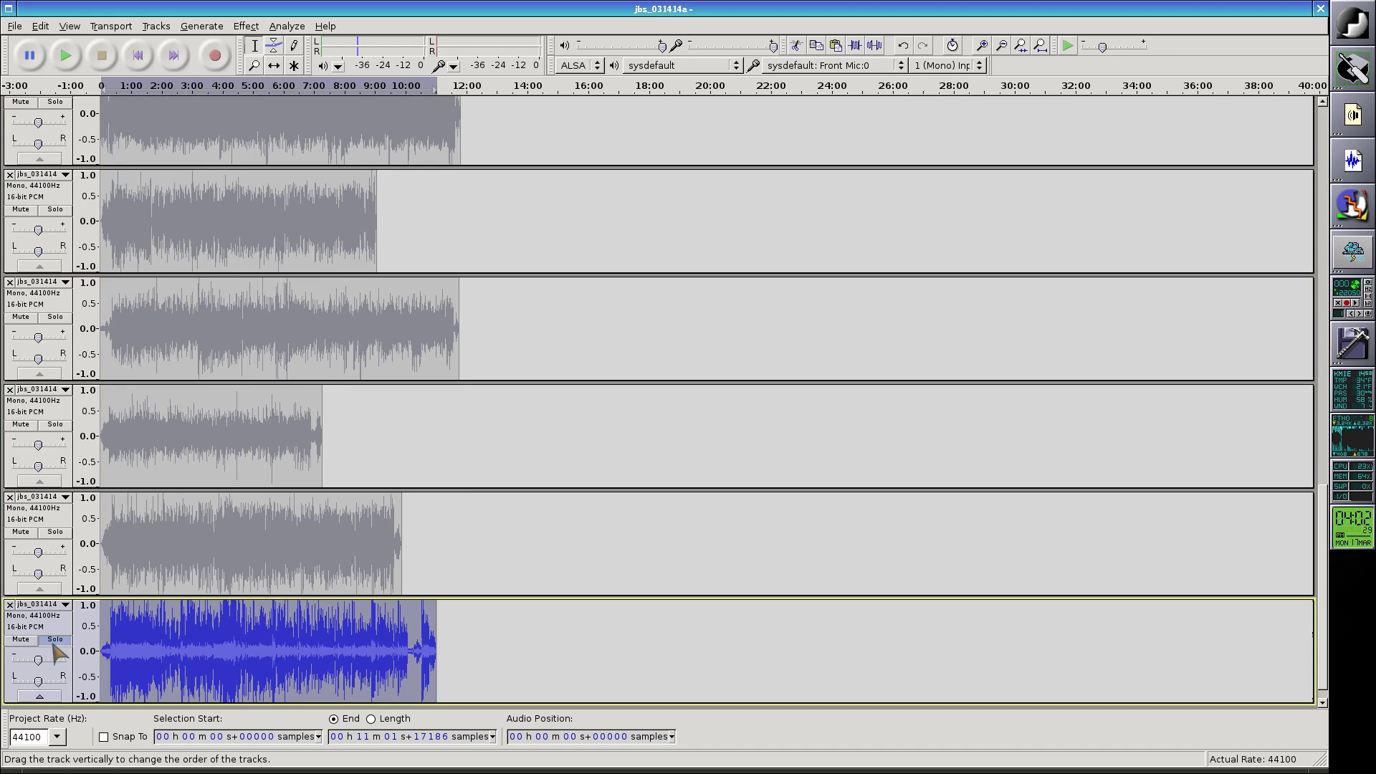
Step: Turn off solo on the bottom track and clear the audio selection
key(ctrl+shift+k)
scroll(66, 649, down, 1)
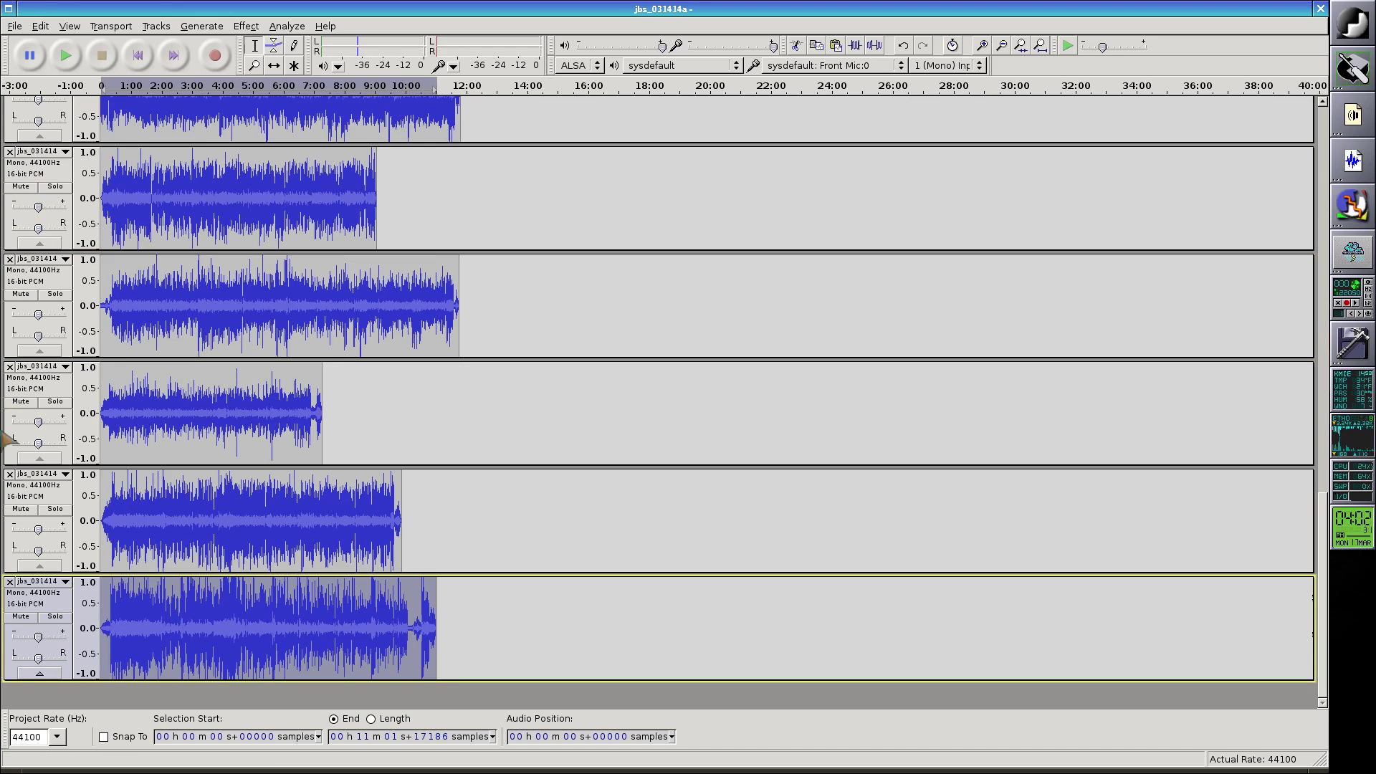
click(40, 27)
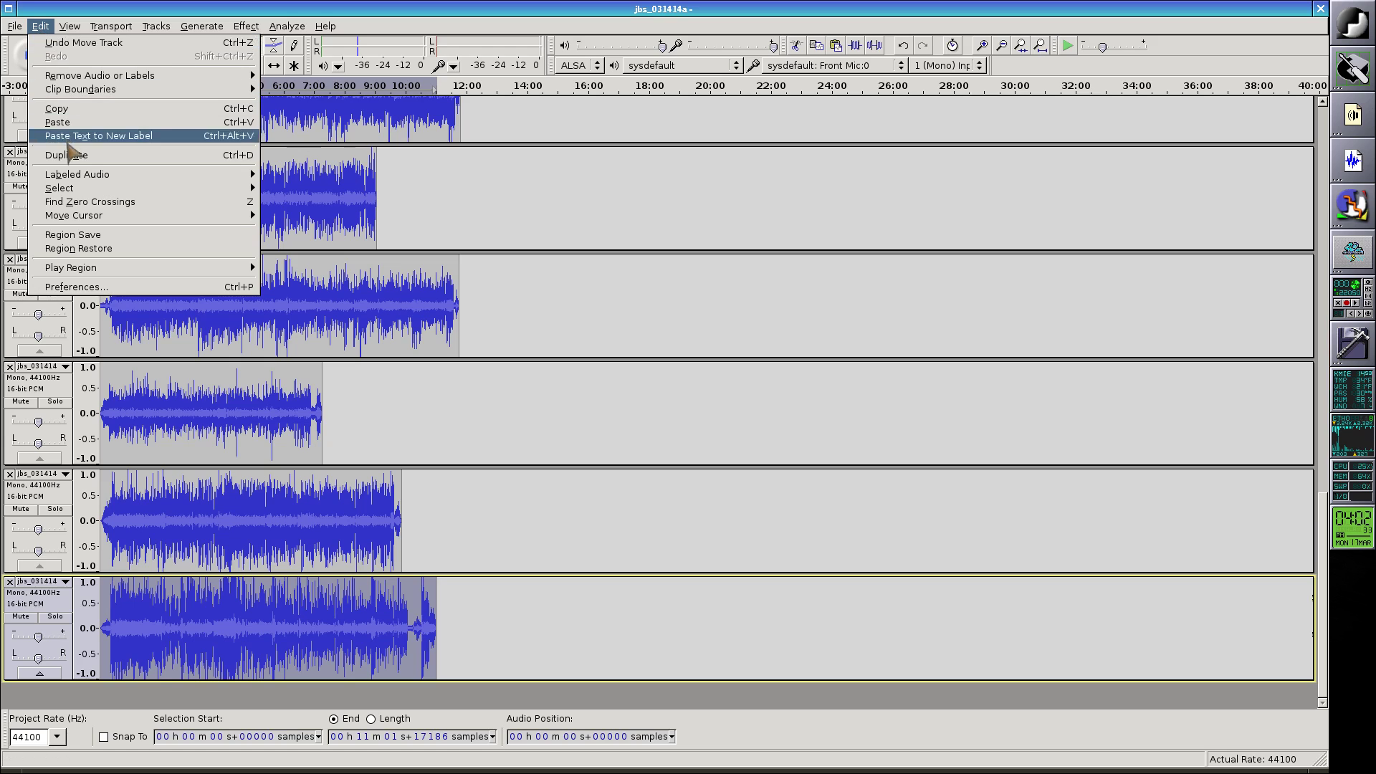
mouse_move(72, 188)
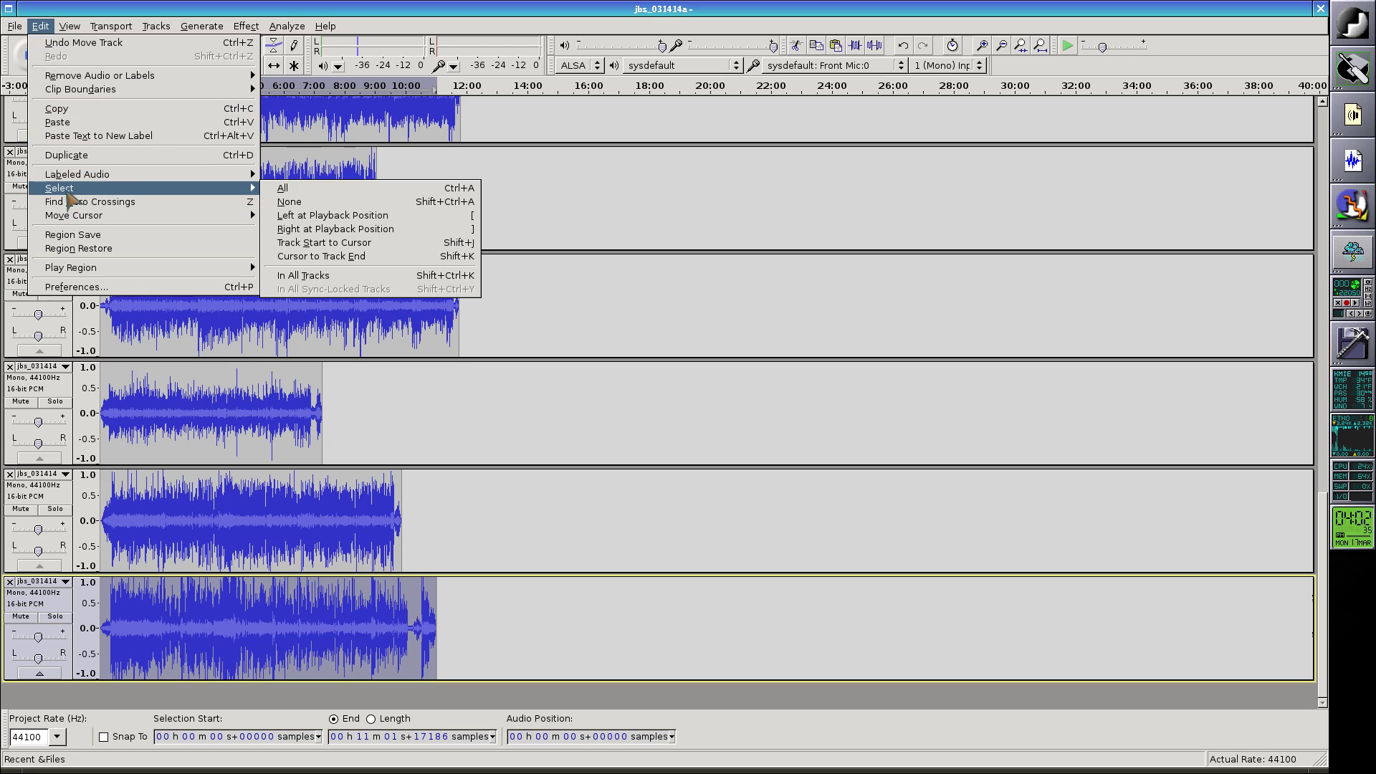
click(435, 204)
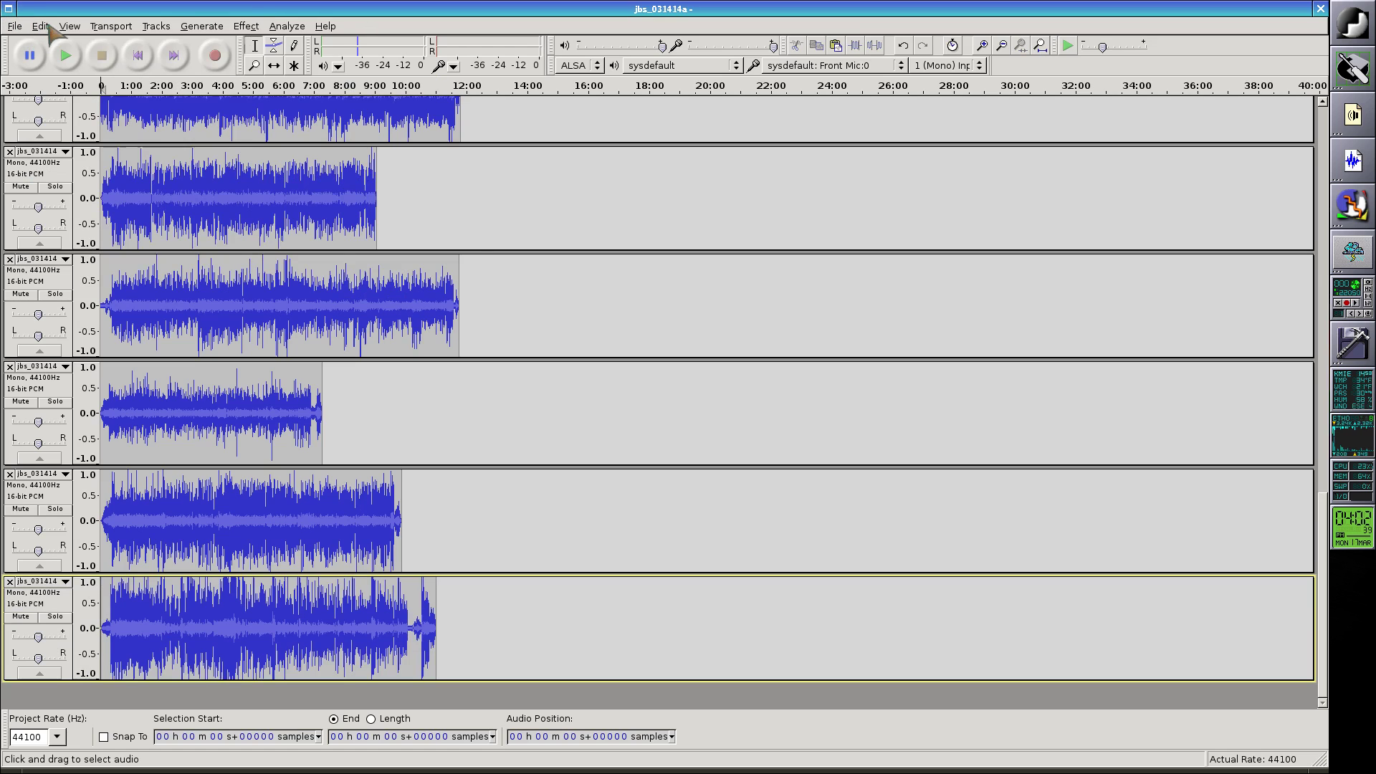
Step: Fit all tracks vertically and fit the whole project length in the window
click(70, 27)
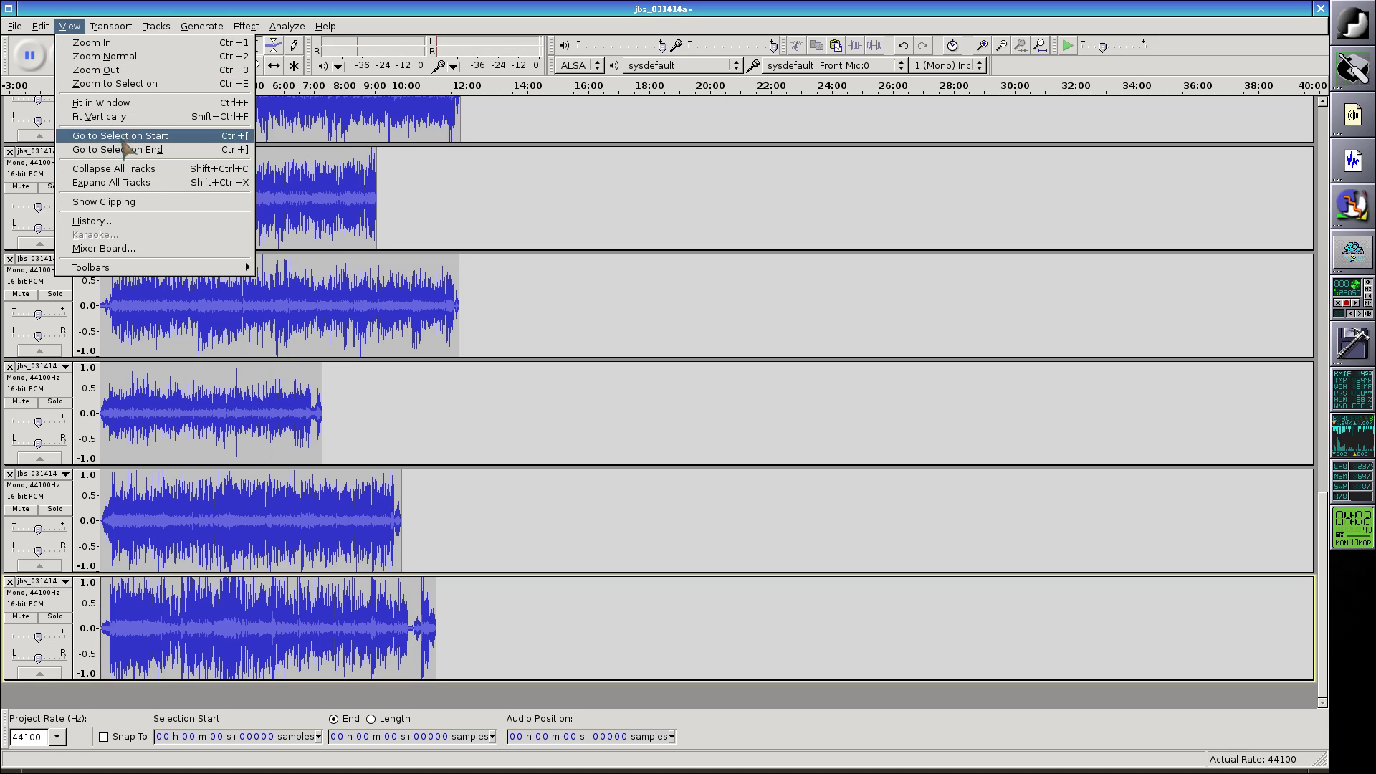
click(223, 118)
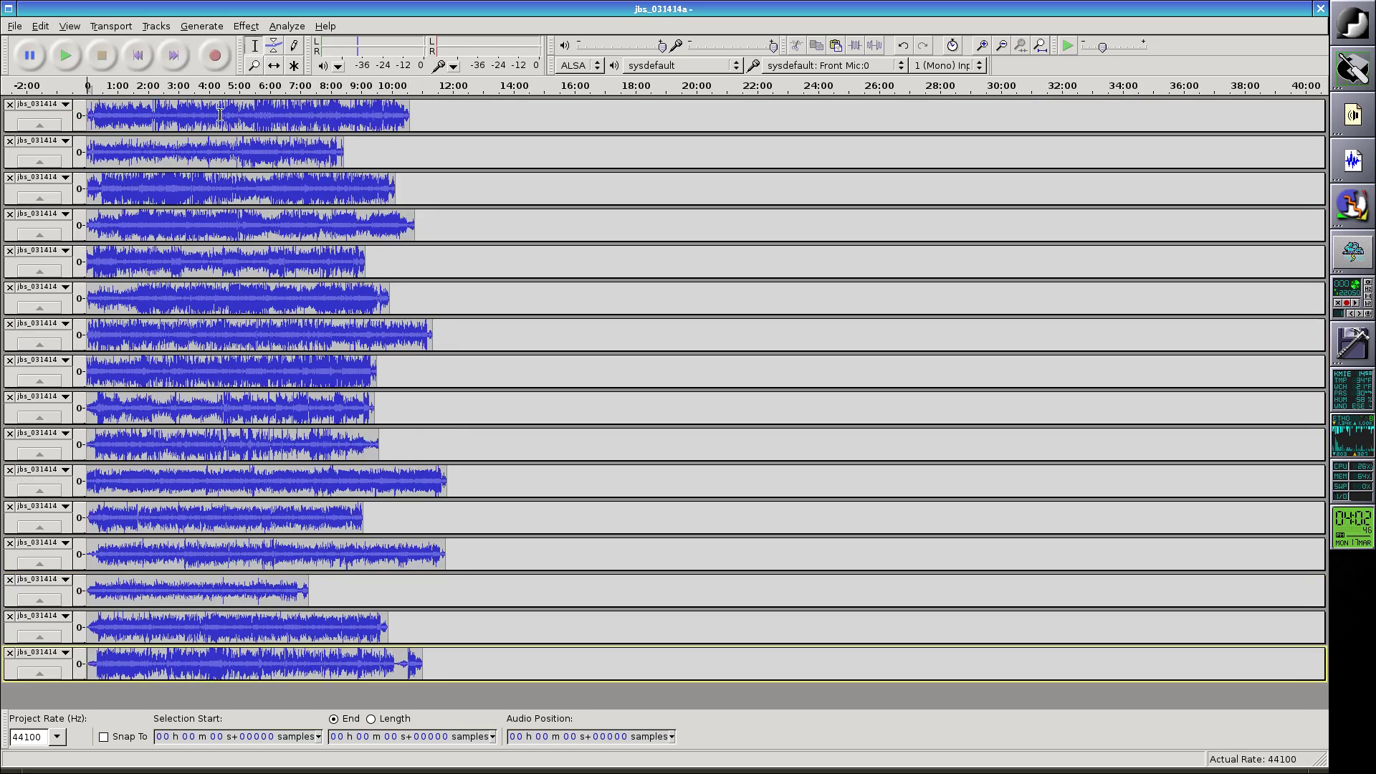
click(72, 27)
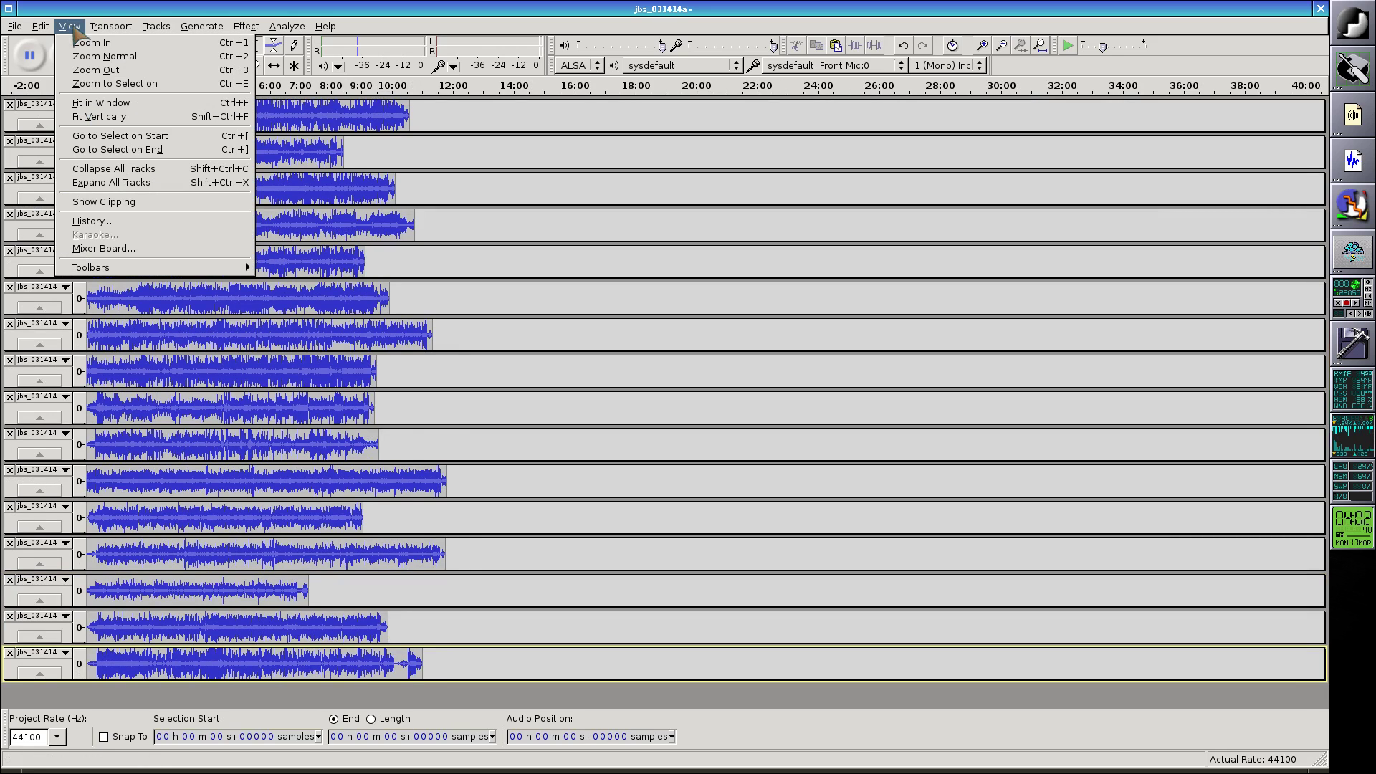
click(119, 108)
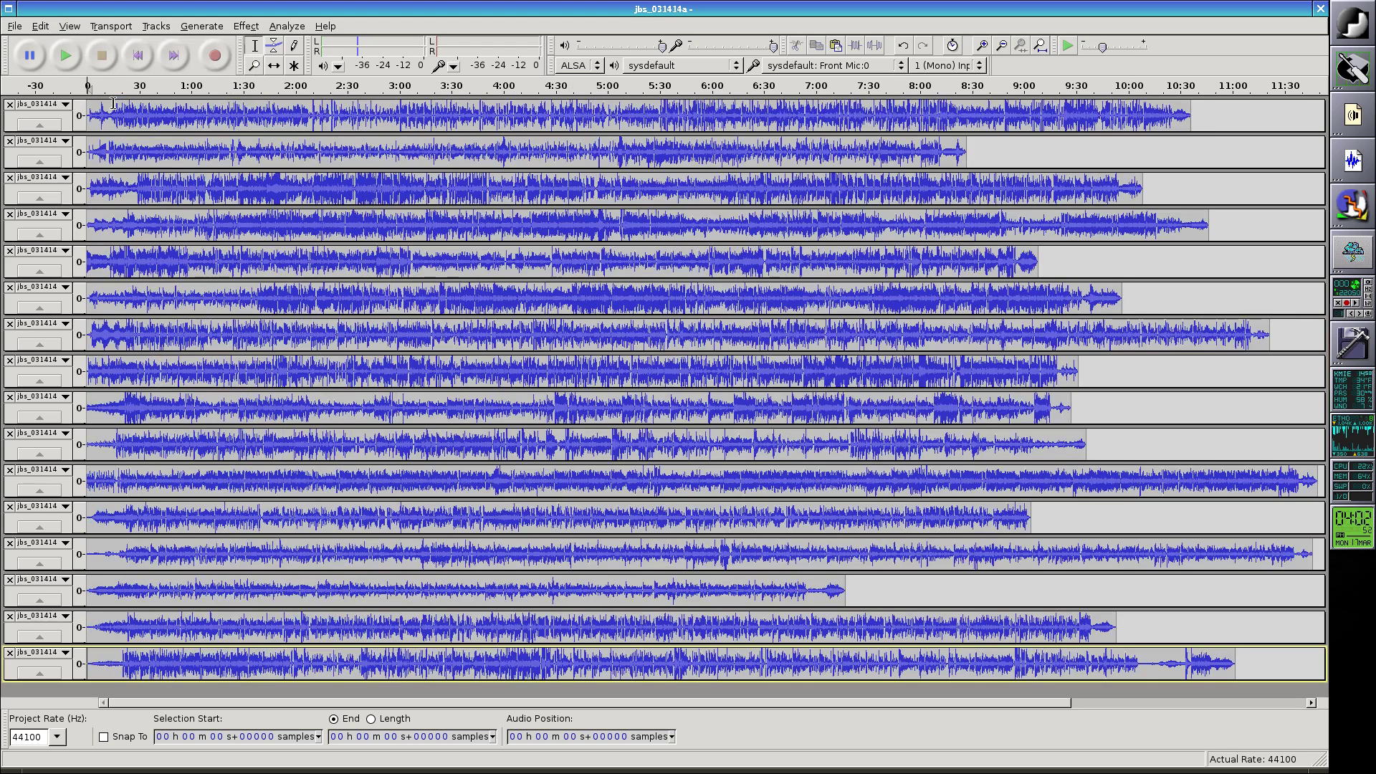
Step: Add a part number to the bottom track's jbs_031414d name, and rename the track above it jbs_031414d - 3
click(39, 653)
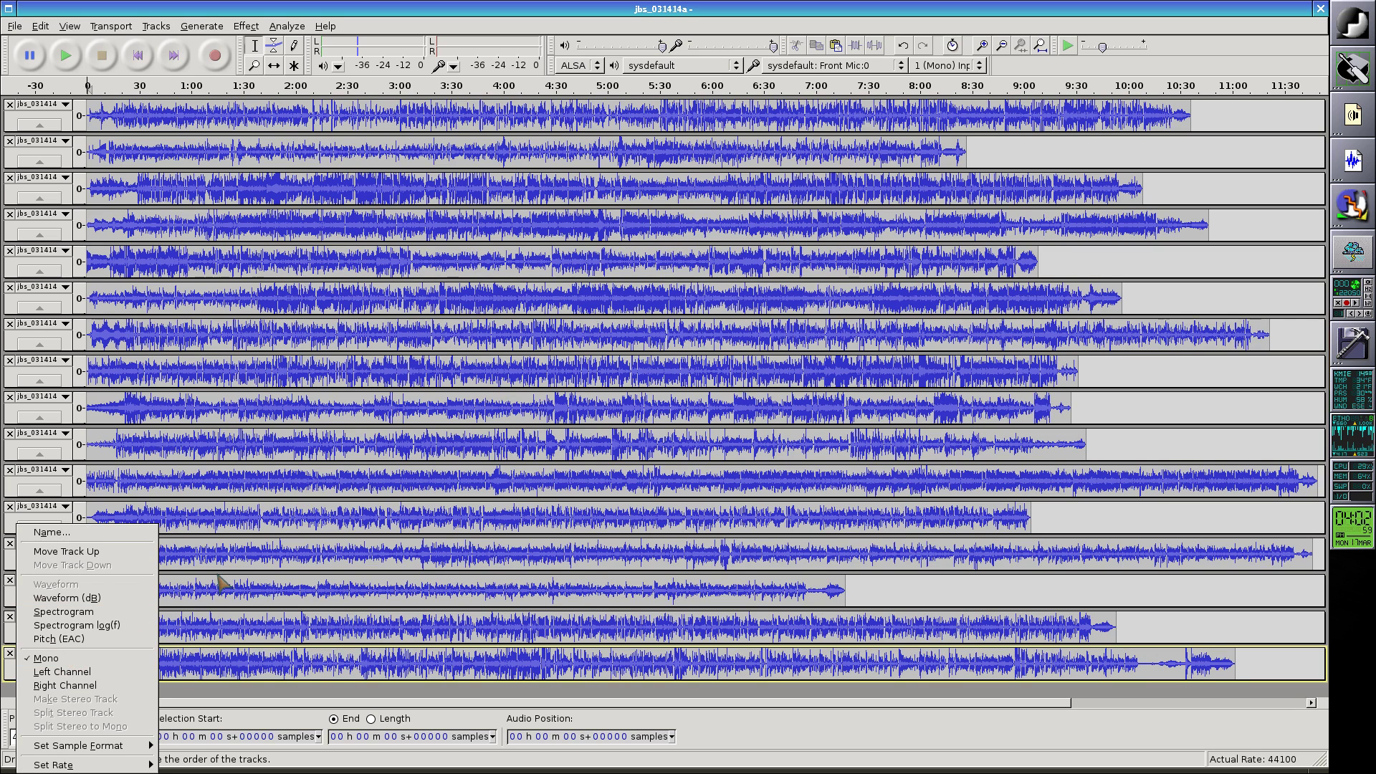
click(124, 534)
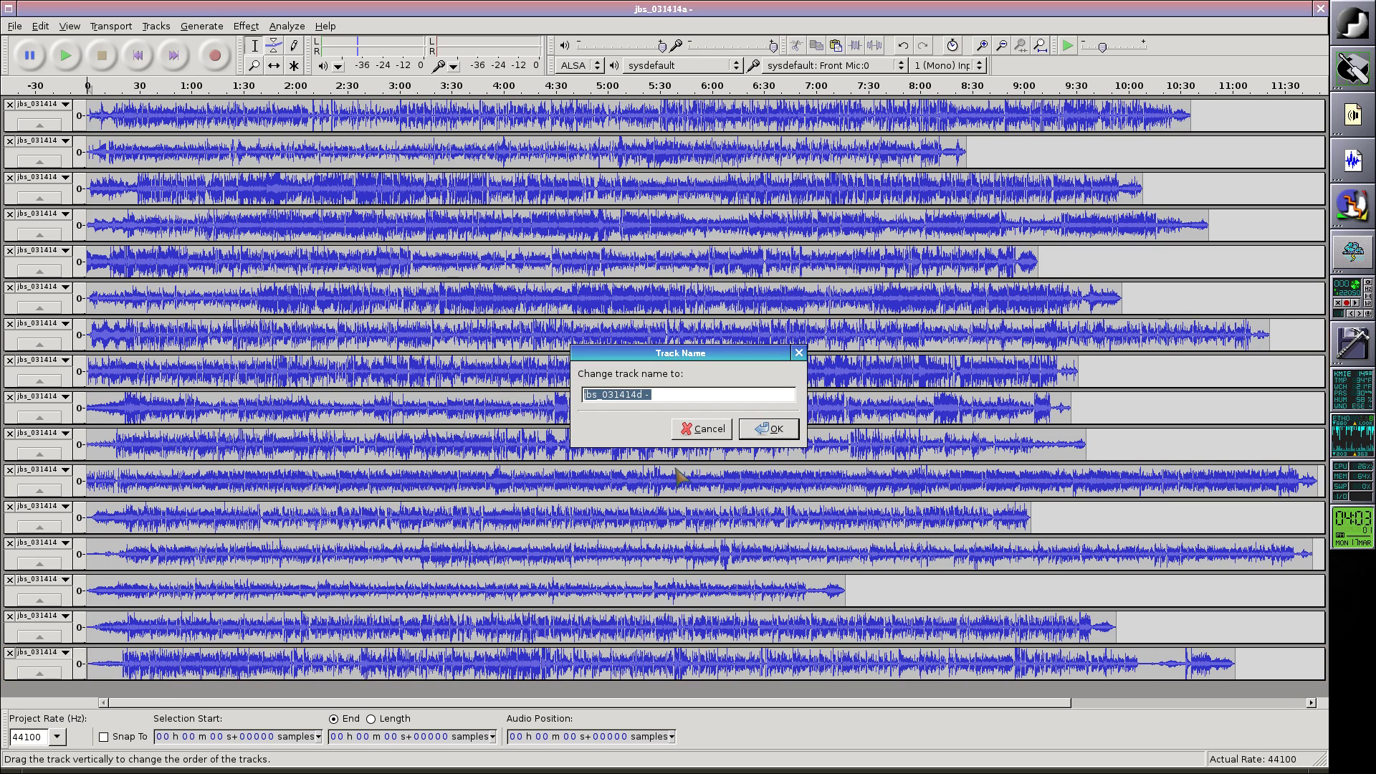
click(734, 393)
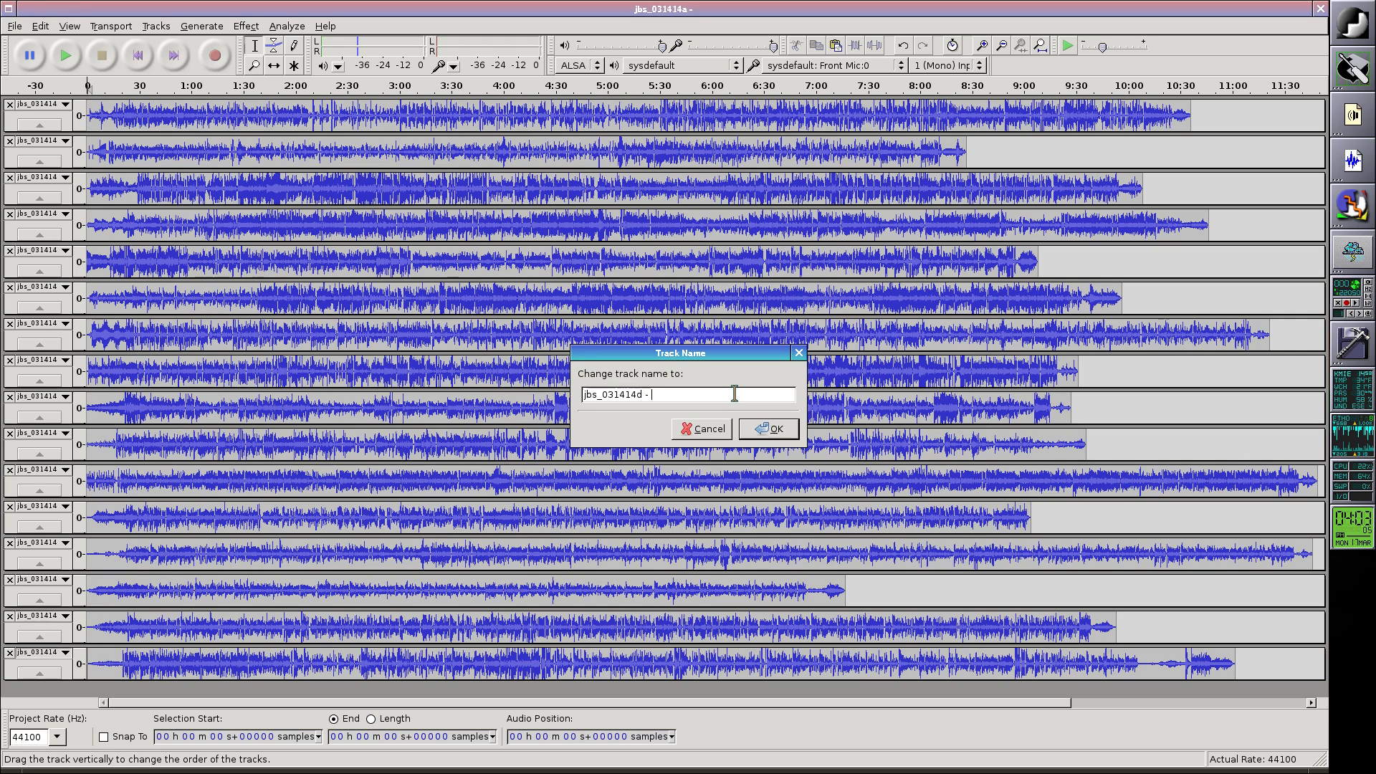
key(Return)
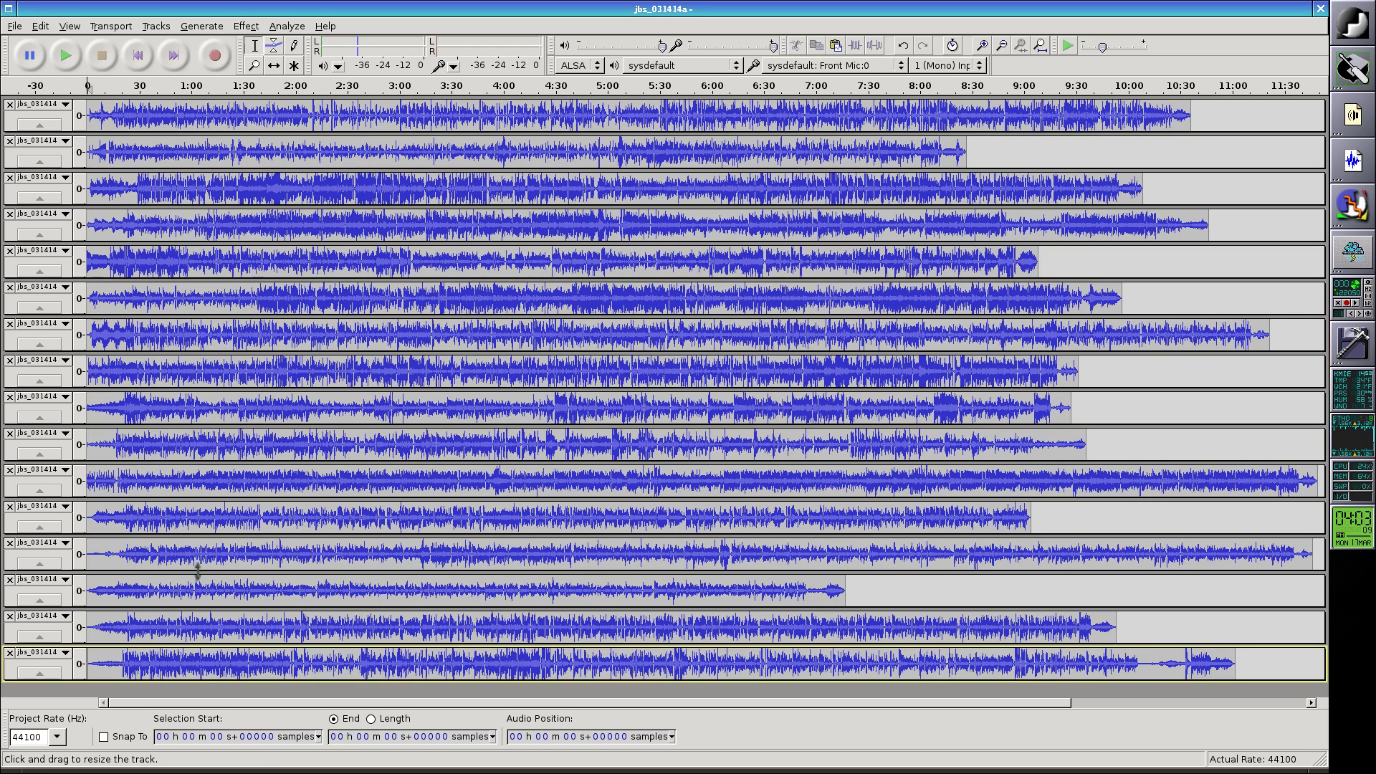
click(62, 621)
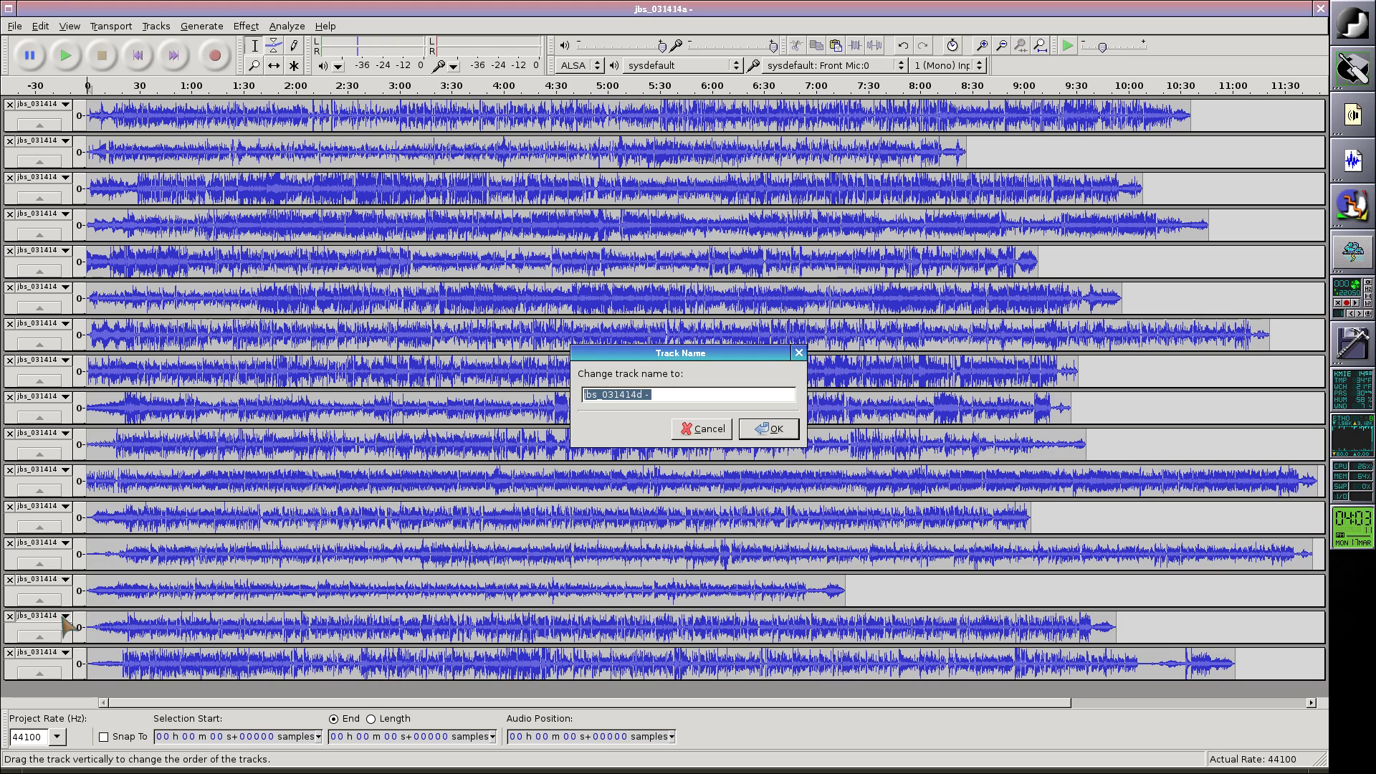
key(End)
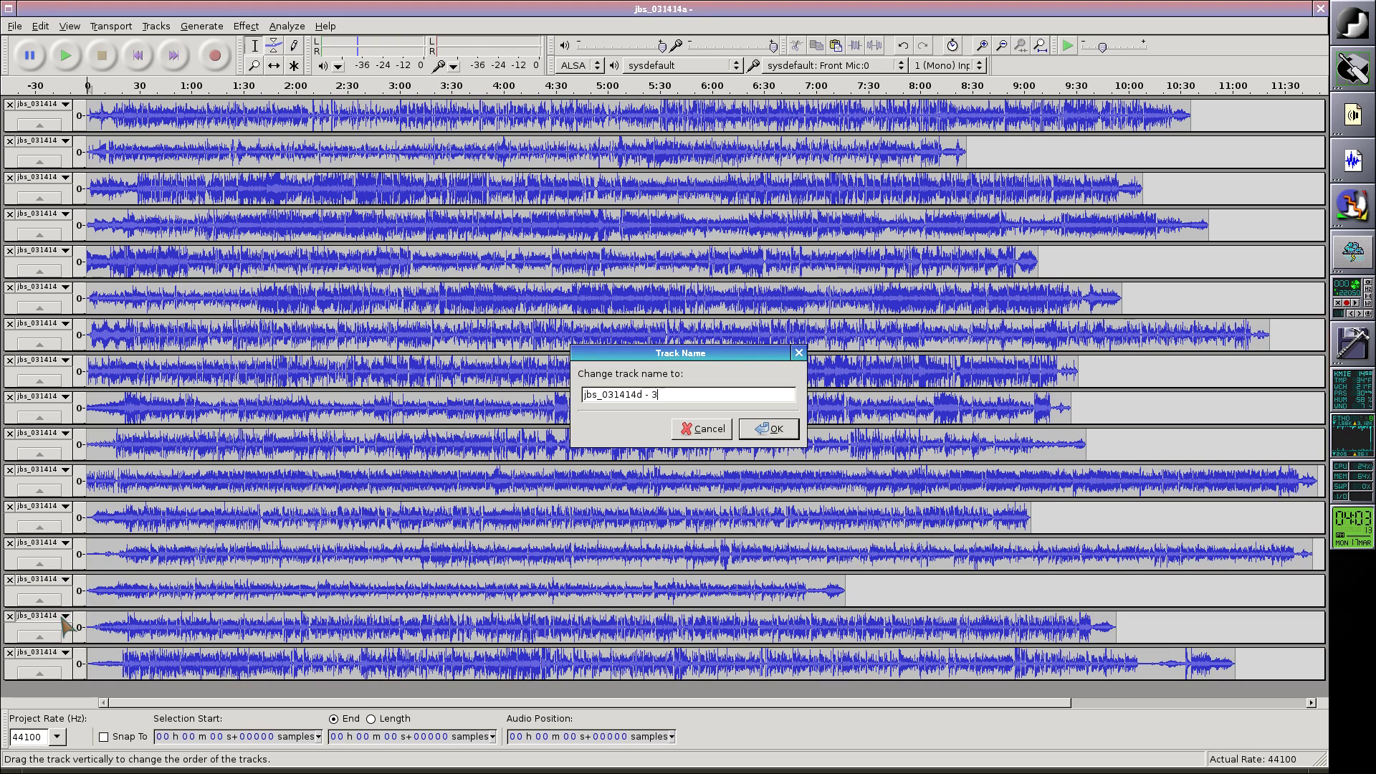
key(Return)
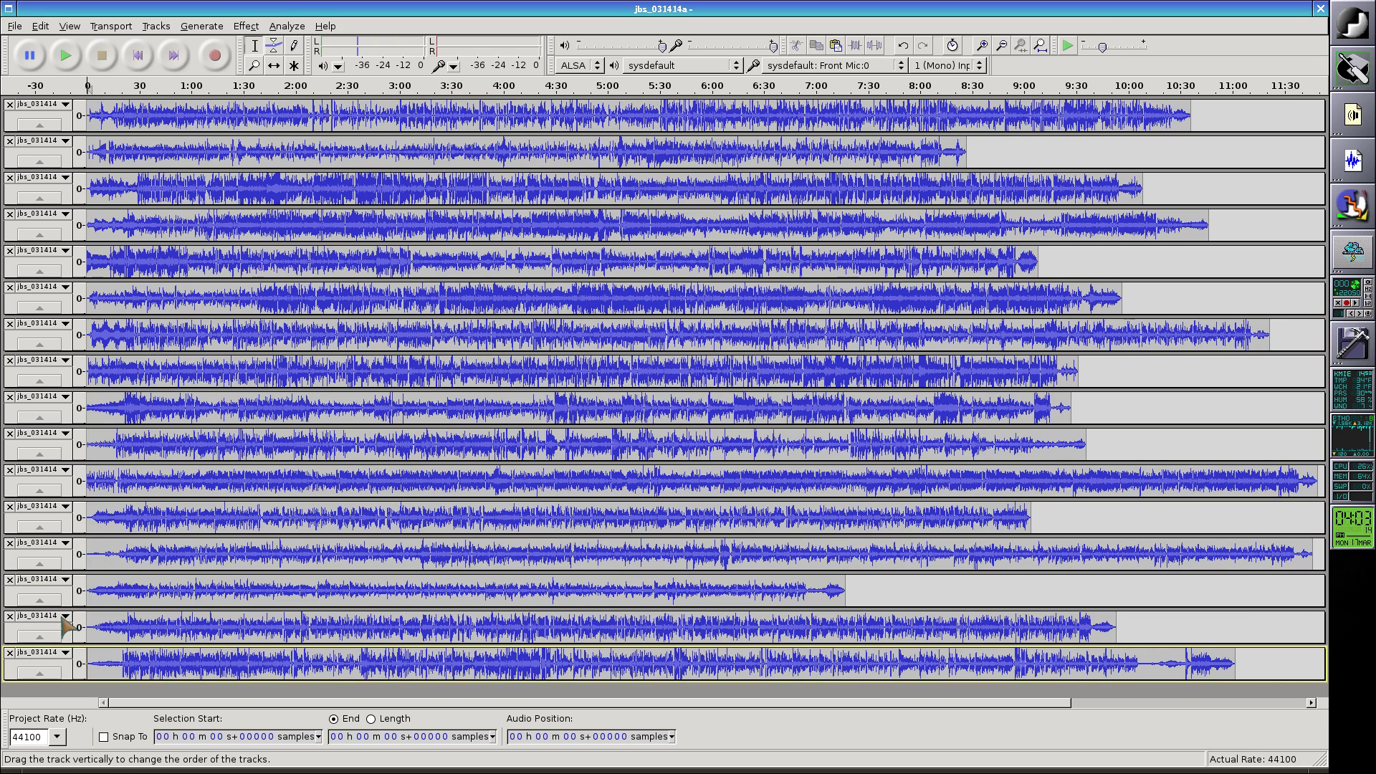
Step: Append the number 4 to the name of the third track from the bottom
click(63, 581)
key(n)
key(End)
text(4)
key(Return)
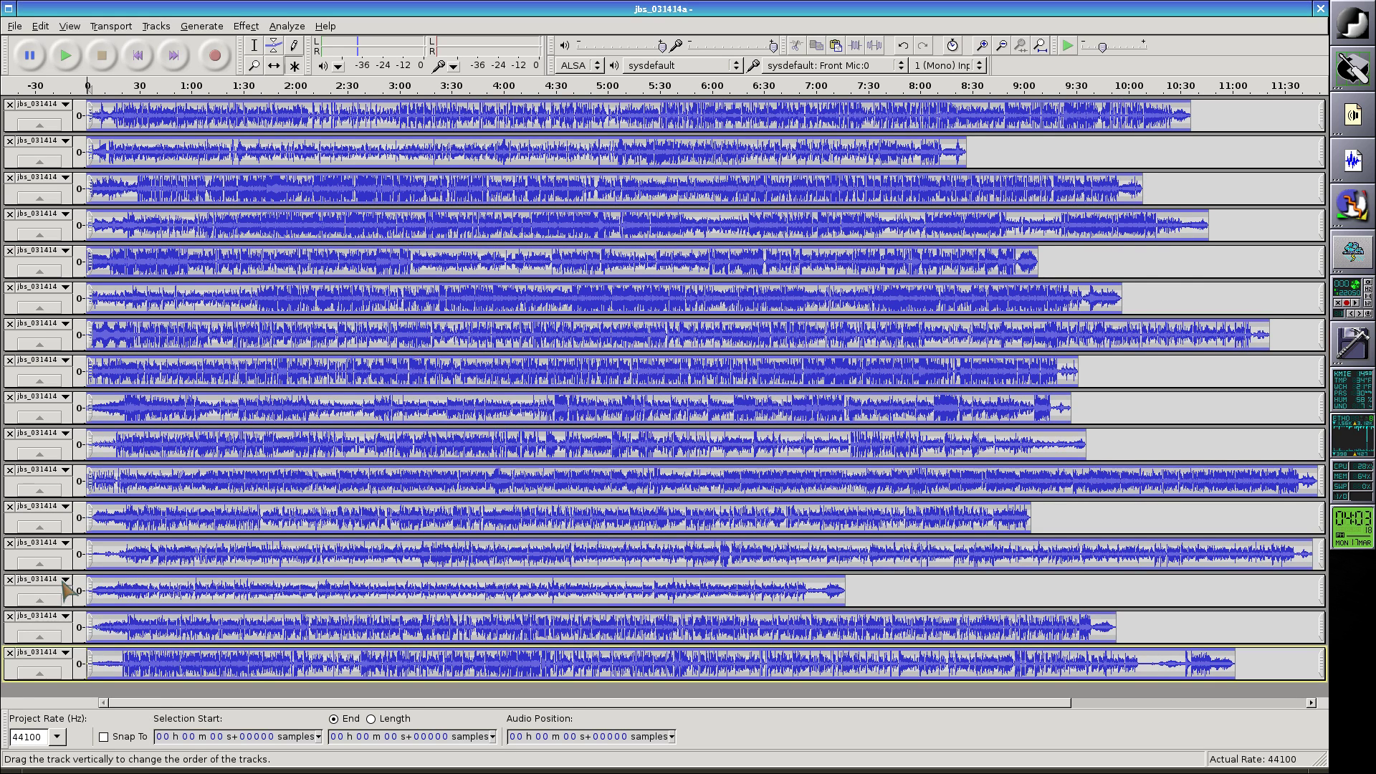
Step: Append the number 3 to the name of the fourth track from the bottom, and return to the Selection tool
click(59, 545)
key(n)
key(End)
text(3)
key(Return)
key(F2)
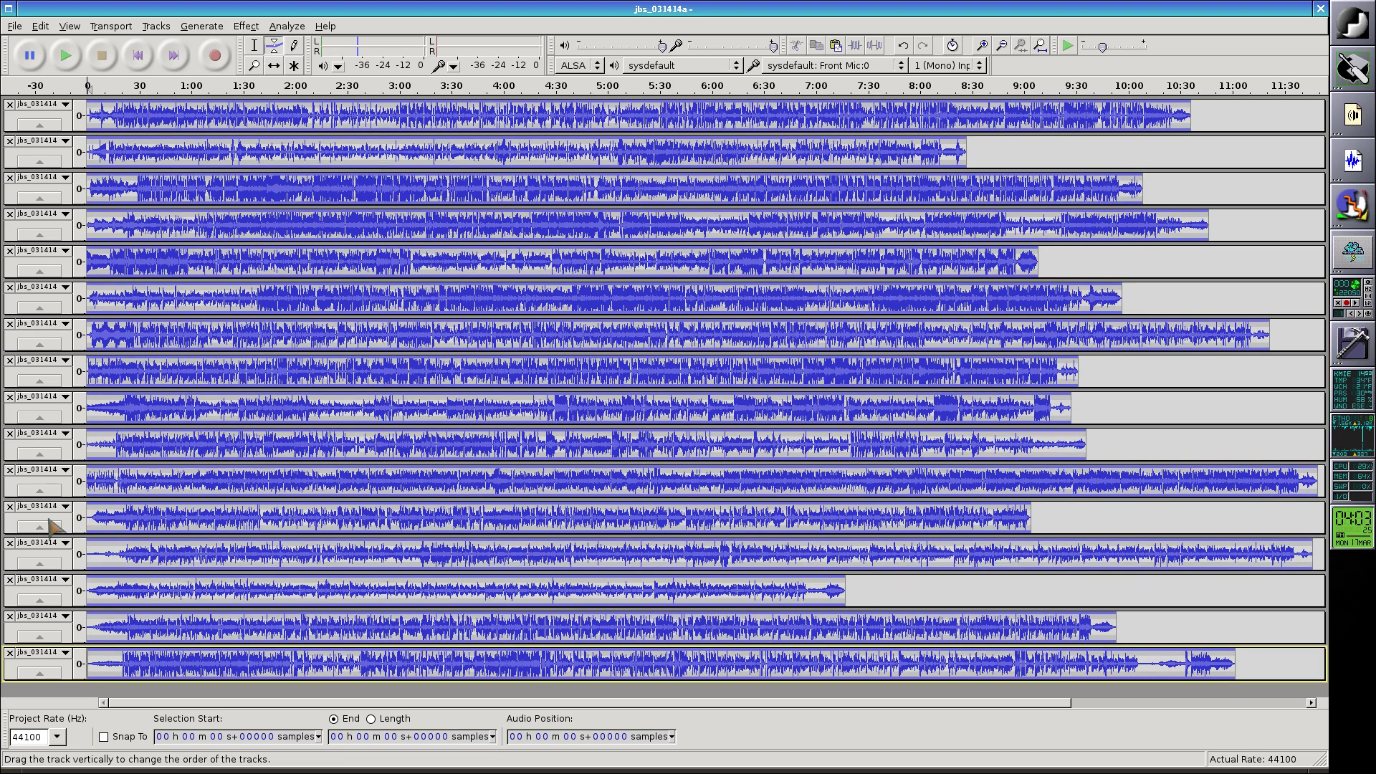
key(F1)
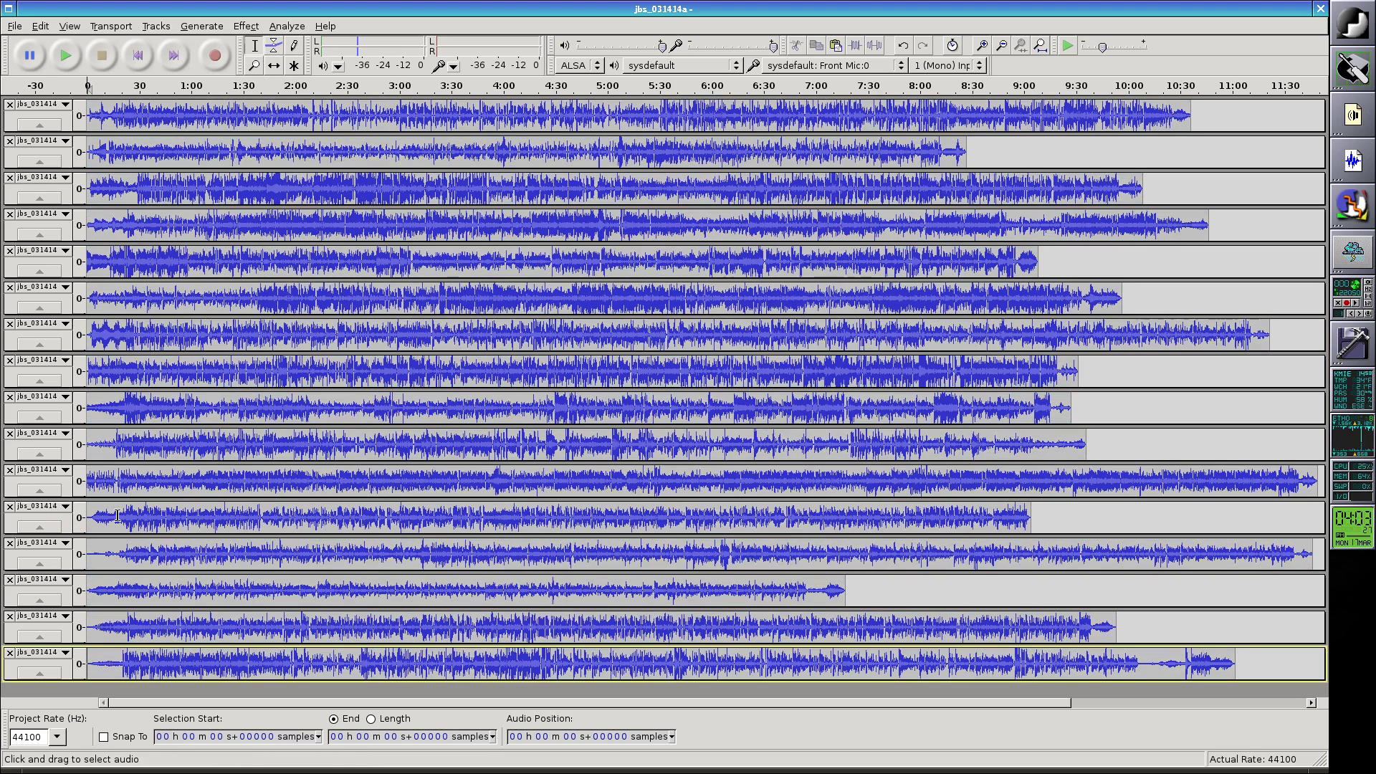
Step: Add part numbers to the jbs_031414c names of the twelfth and eleventh tracks
click(63, 510)
key(End)
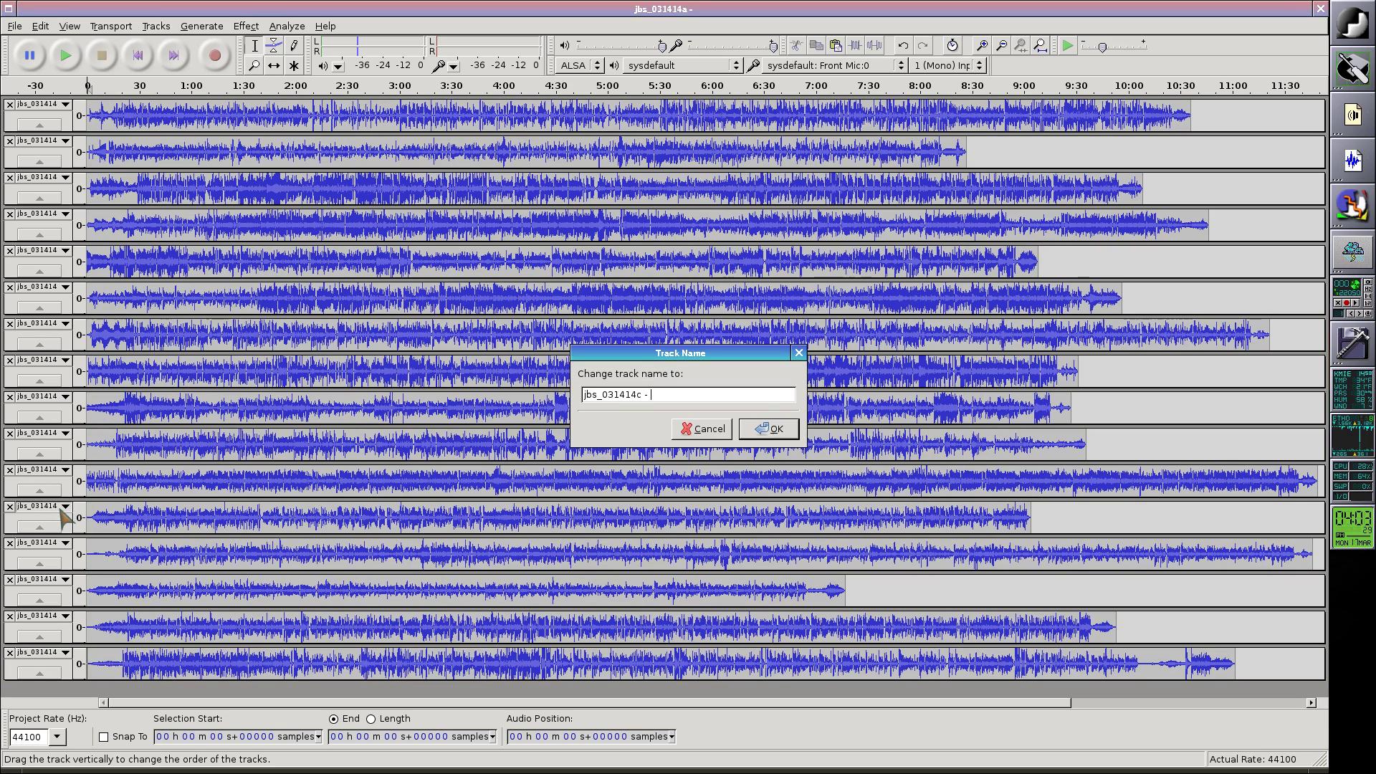
key(Return)
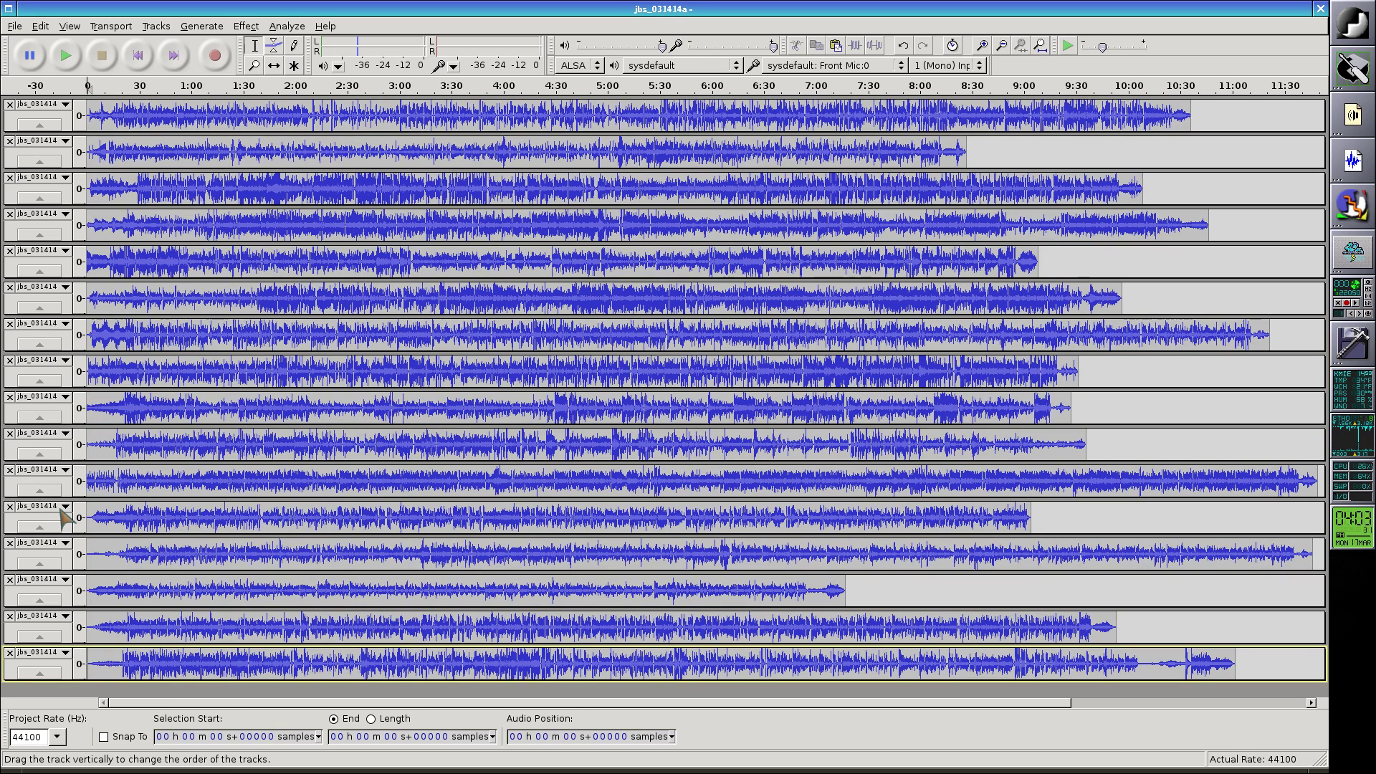
click(65, 472)
key(End)
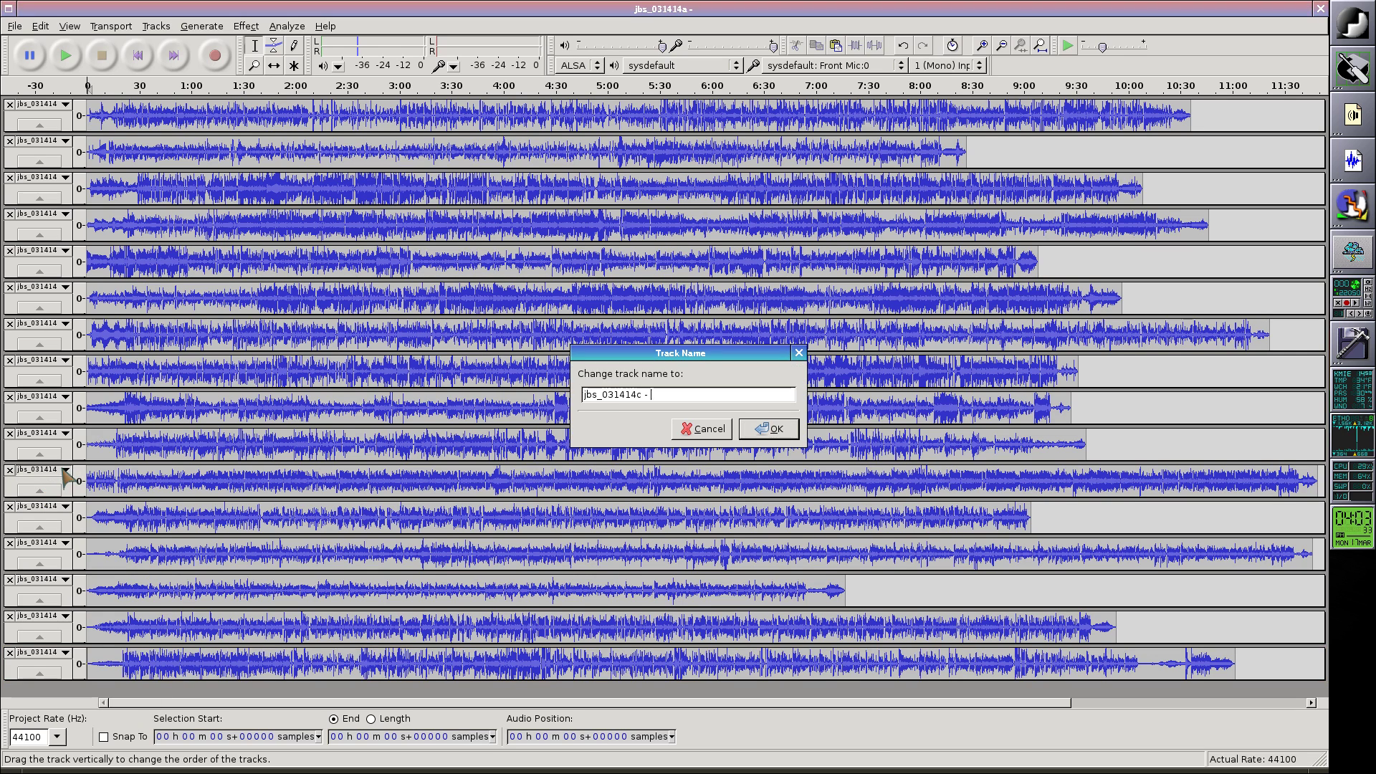
key(Return)
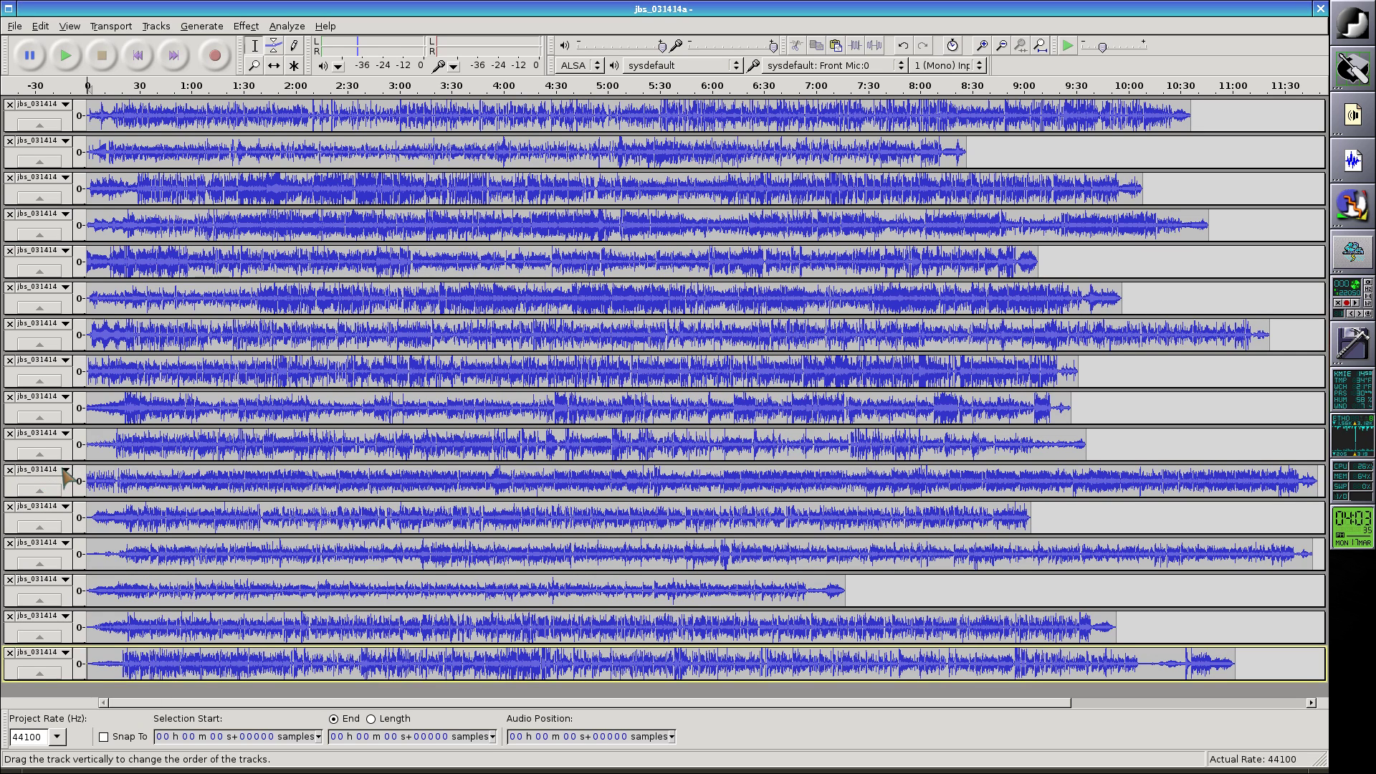
Step: Add a part number to the tenth track's name, and rename the ninth track jbs_031414c - 3
click(64, 433)
click(63, 440)
key(End)
key(Return)
click(64, 396)
click(68, 409)
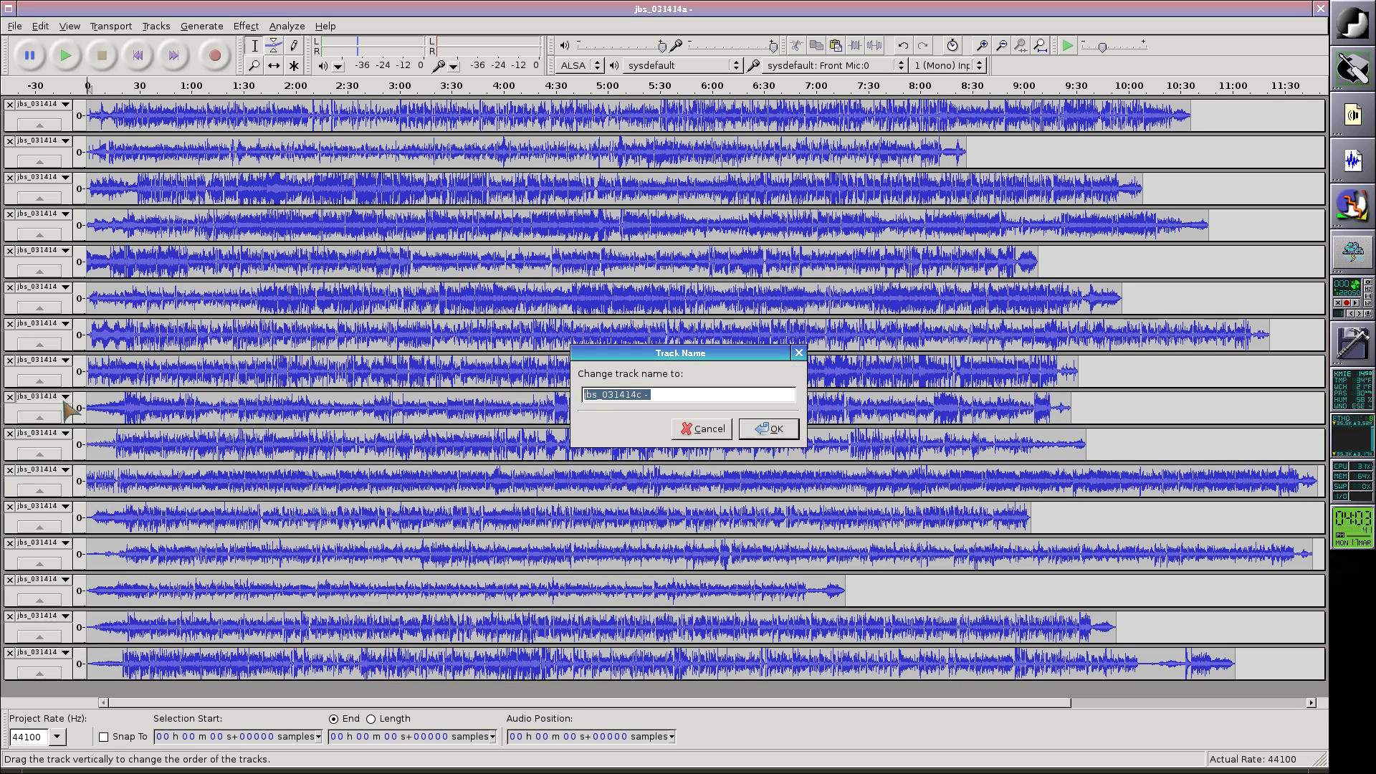
key(End)
text(3)
key(Return)
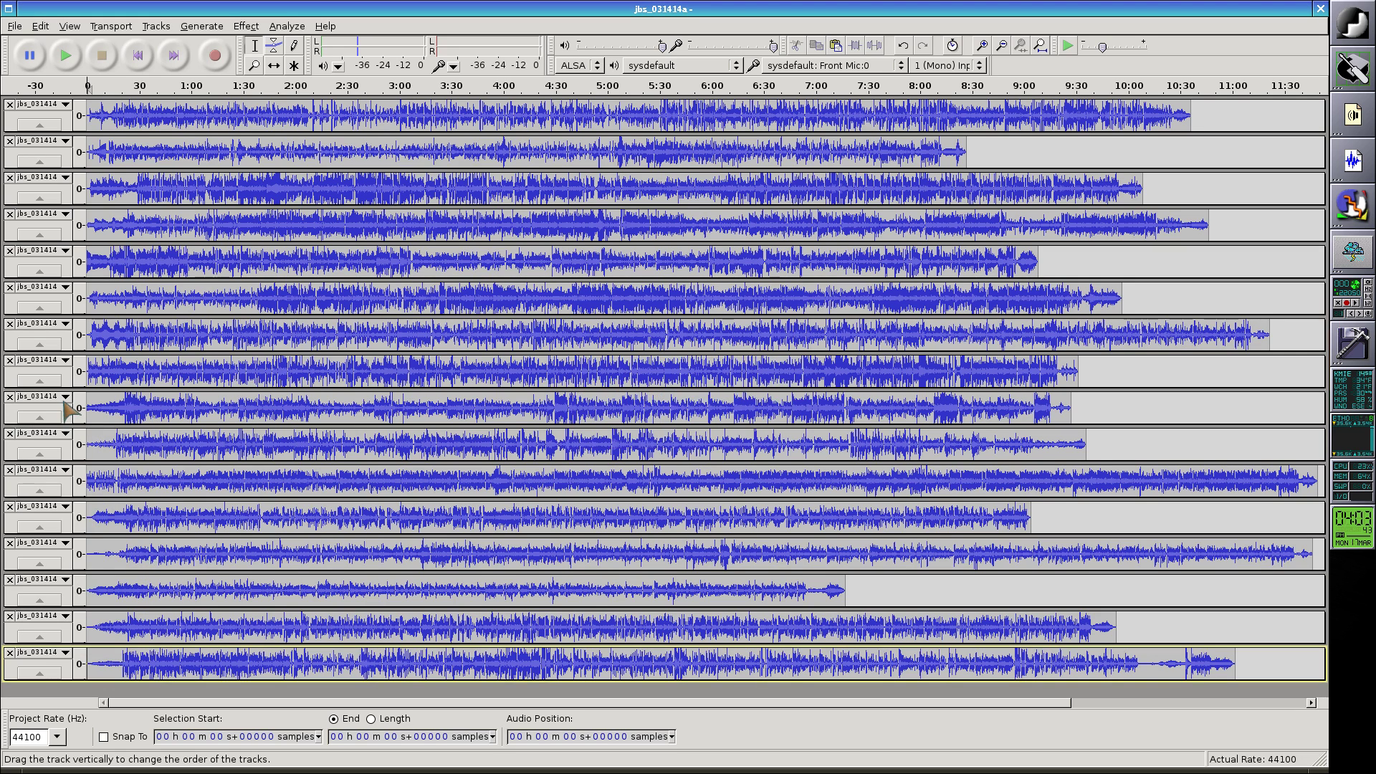
Step: Add a part number at the end of the eighth track's name
click(50, 362)
click(52, 370)
key(End)
key(Return)
Step: Rename the seventh track jbs_031414b - 3
click(50, 326)
click(52, 338)
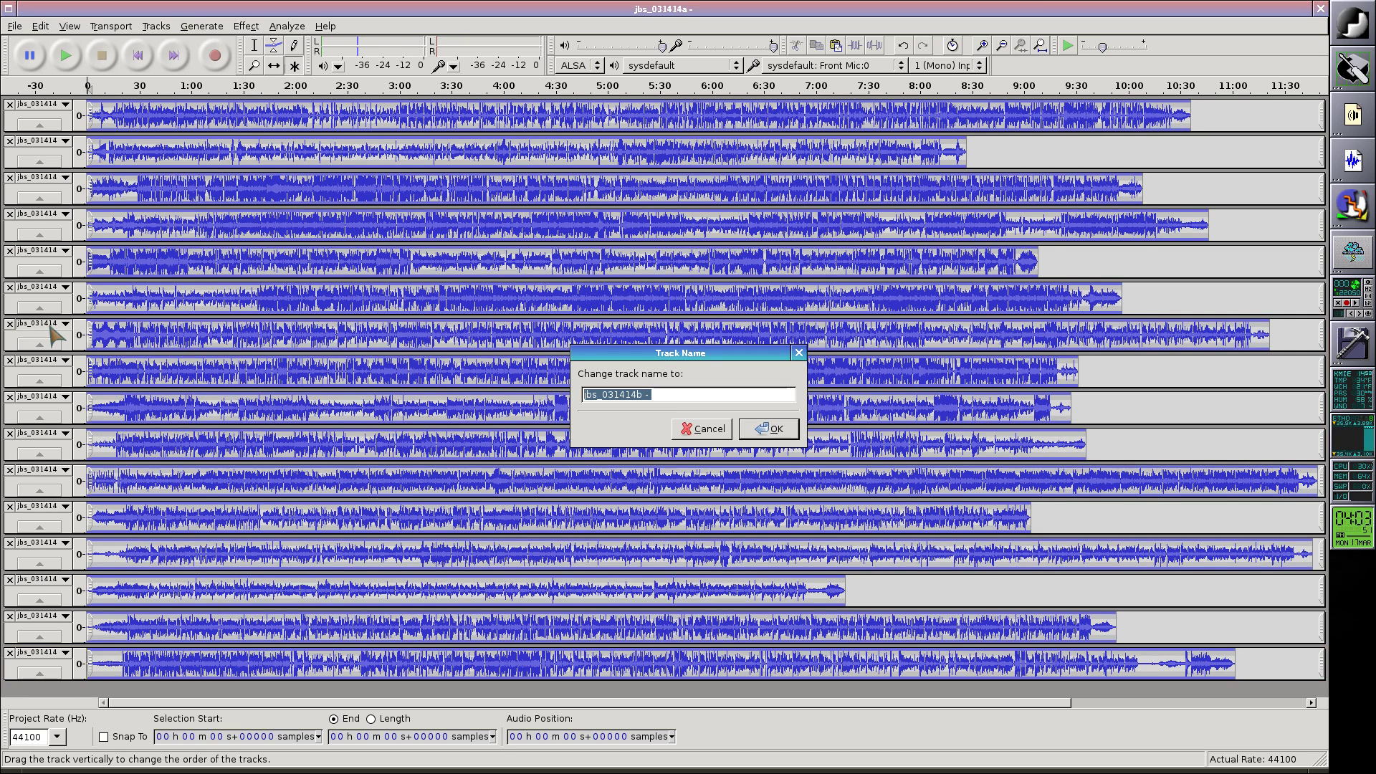
text(4)
key(Return)
click(50, 326)
click(53, 338)
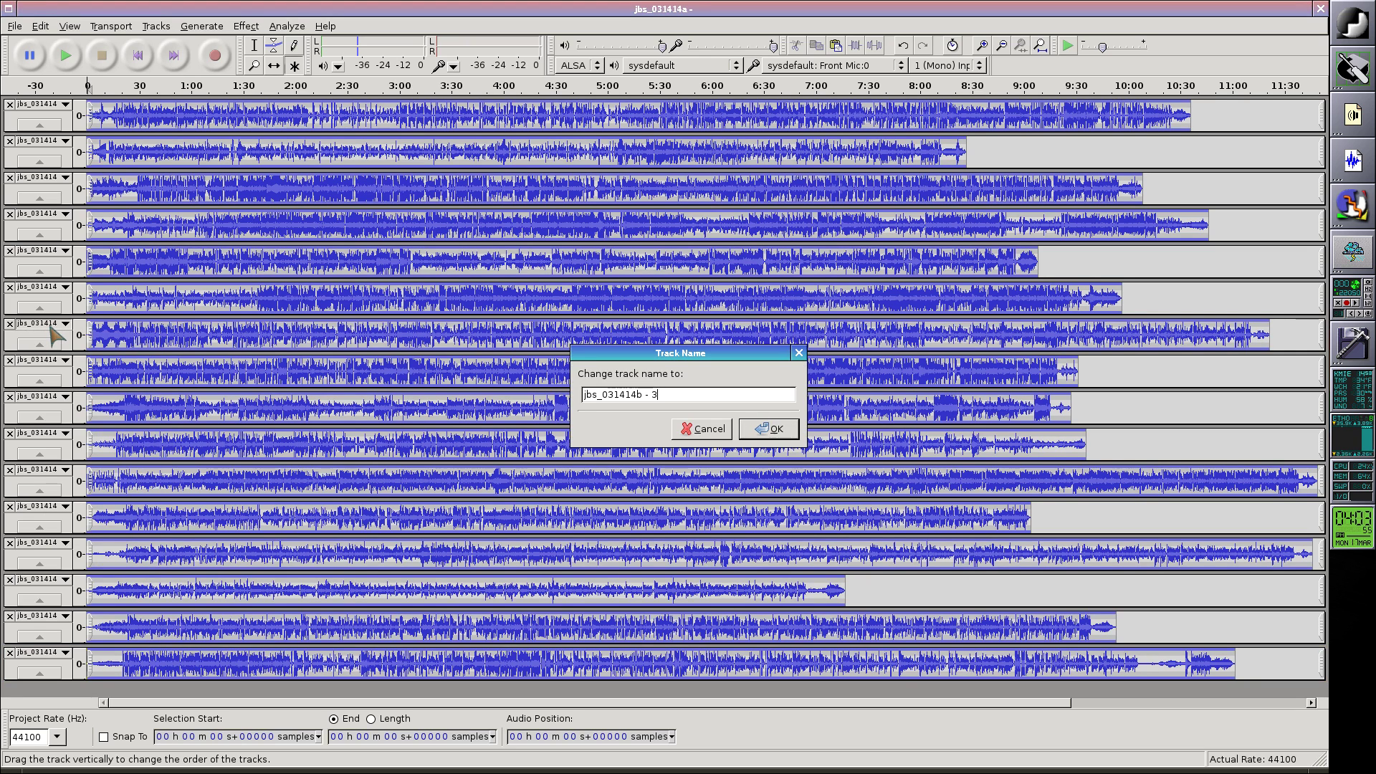
key(Return)
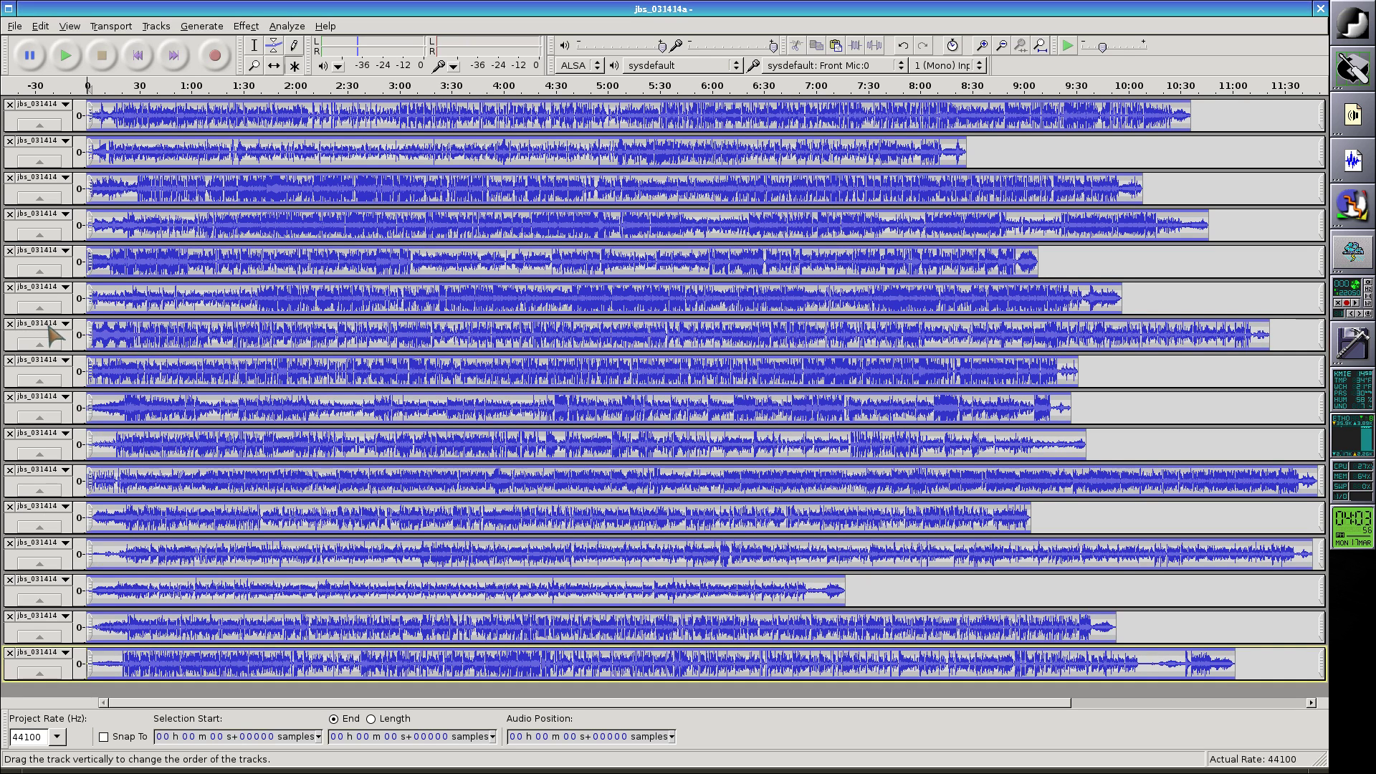
Step: Append the number 2 to the sixth track's name
click(52, 289)
click(54, 301)
key(End)
text(2)
key(Return)
Step: Rename the fifth track jbs_031414b - 1
click(56, 253)
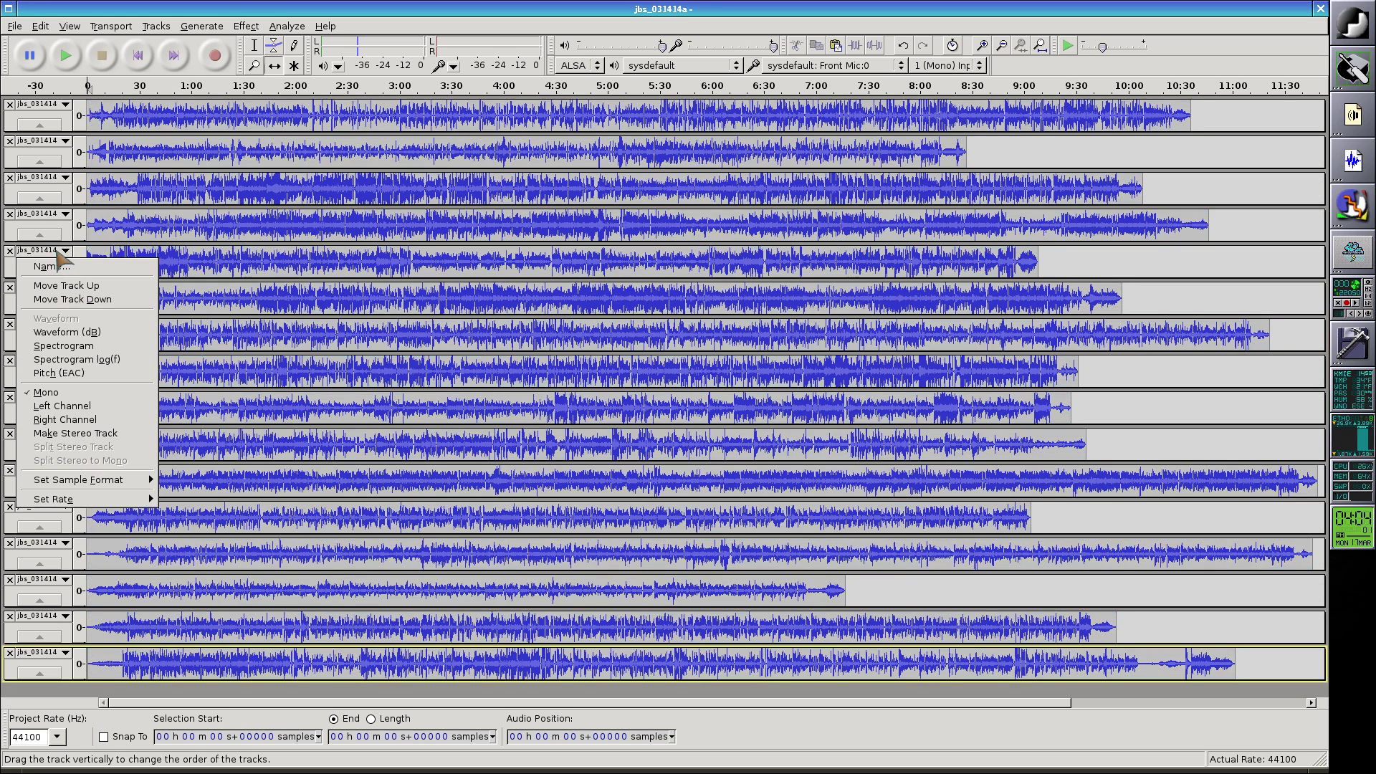
key(Up)
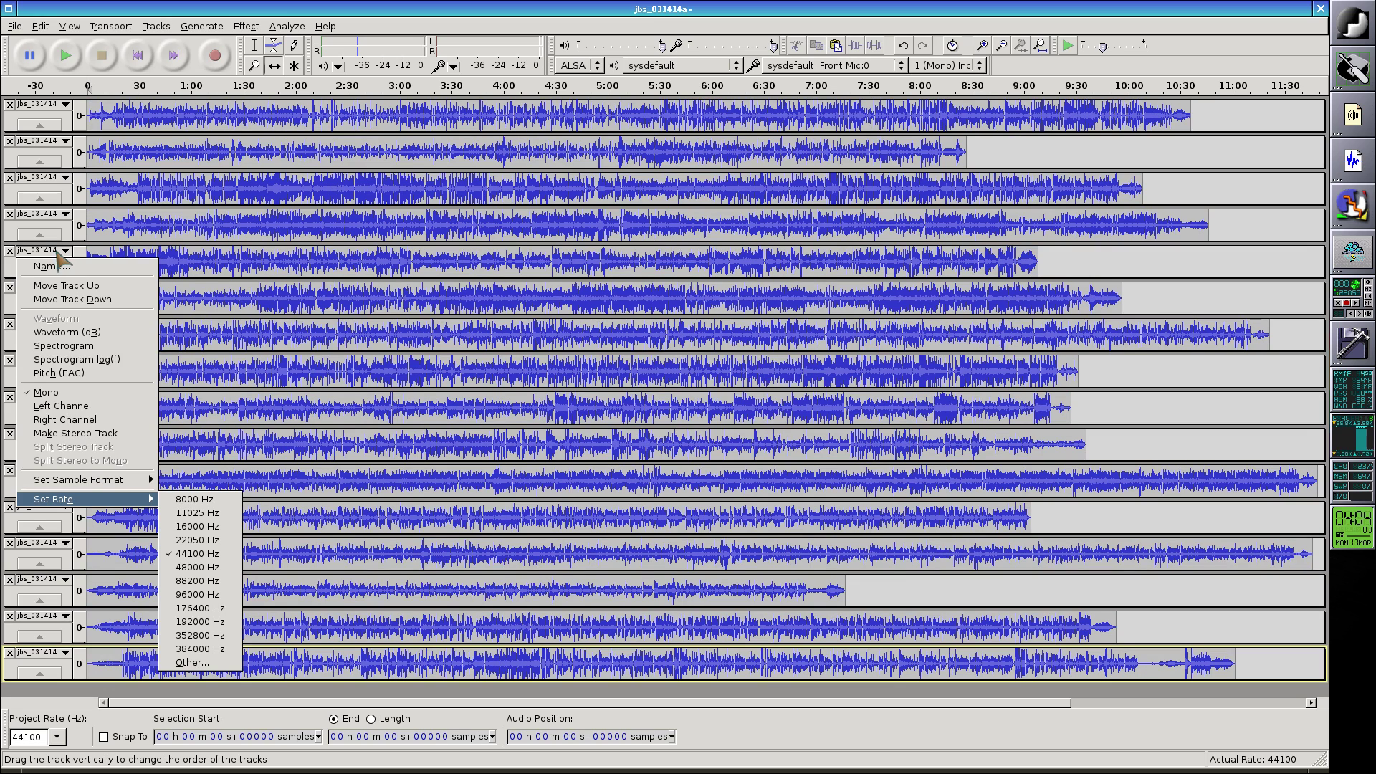
click(58, 266)
key(End)
text(1)
key(Return)
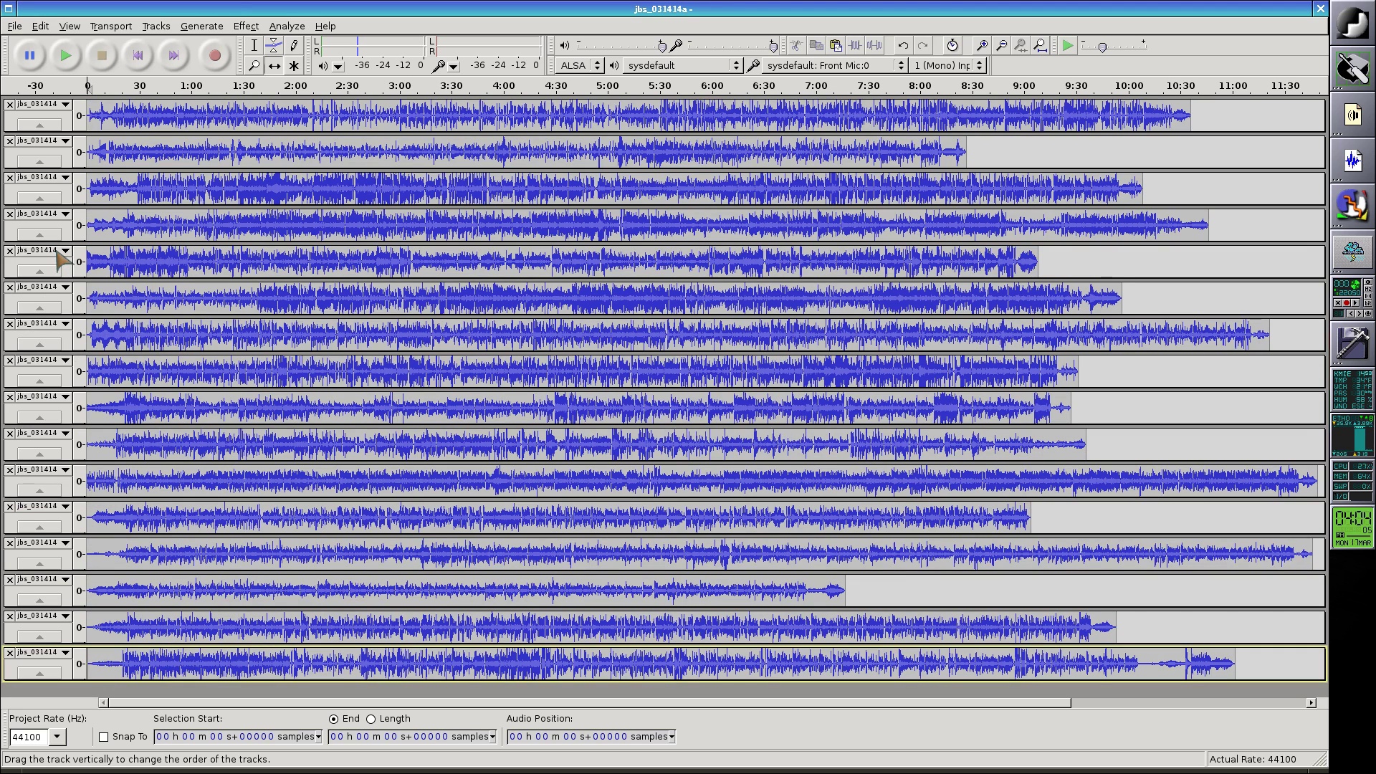
Step: Append the number 4 to the fourth track's name, making it jbs_031414a - 4
click(53, 215)
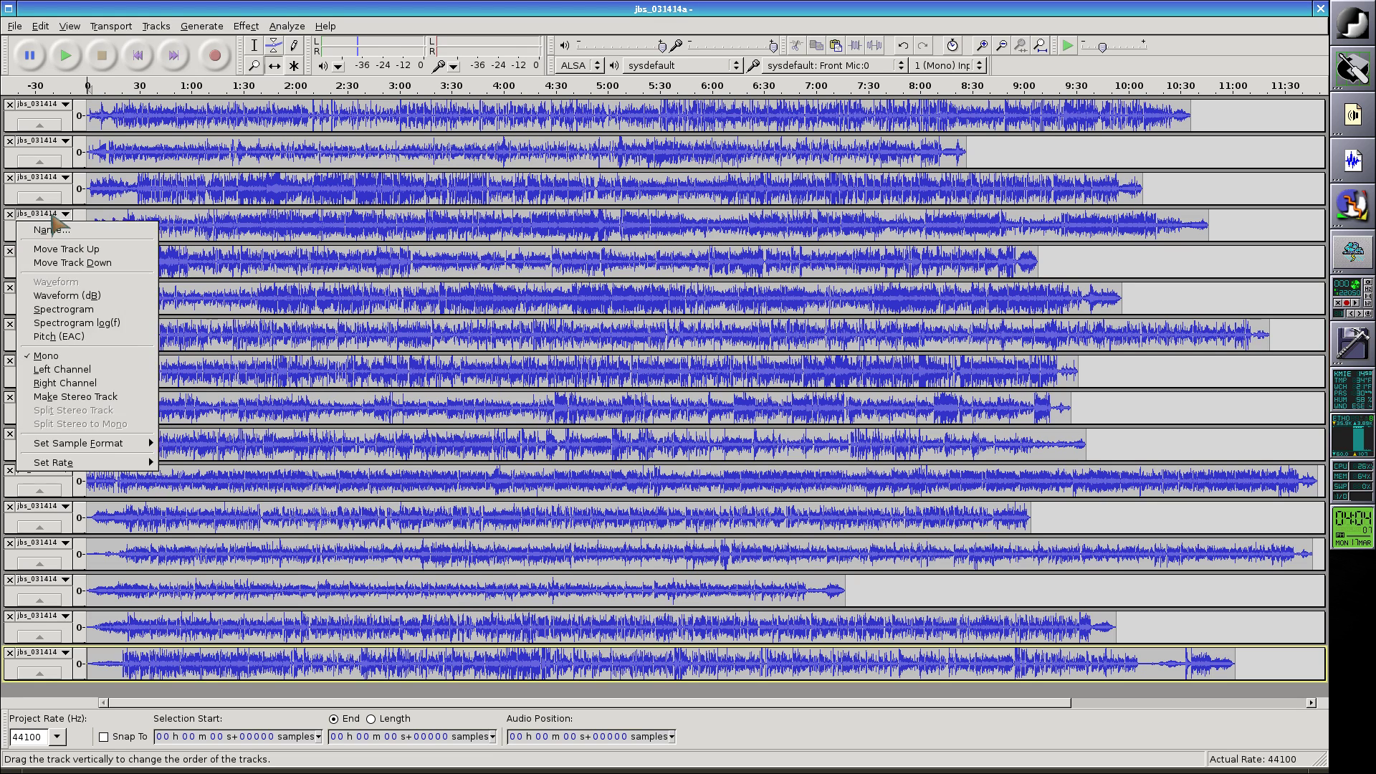
click(52, 228)
key(End)
text(2)
key(Return)
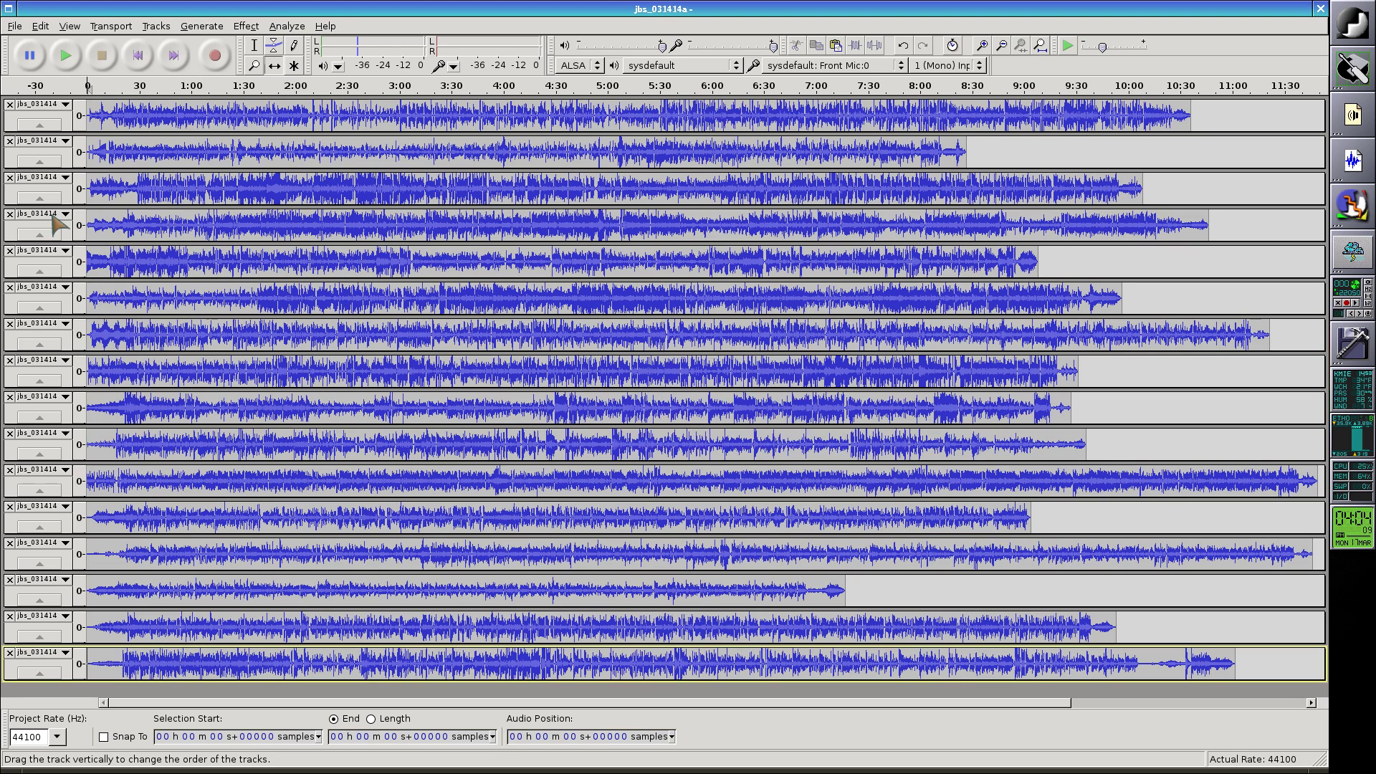
Step: Append the number 3 to the third track's name, making it jbs_031414a - 3
click(65, 179)
click(66, 192)
key(End)
text(3)
key(Return)
Step: Rename the second track jbs_031414a - 2 and the first track jbs_031414a - 1
click(66, 142)
click(63, 147)
key(End)
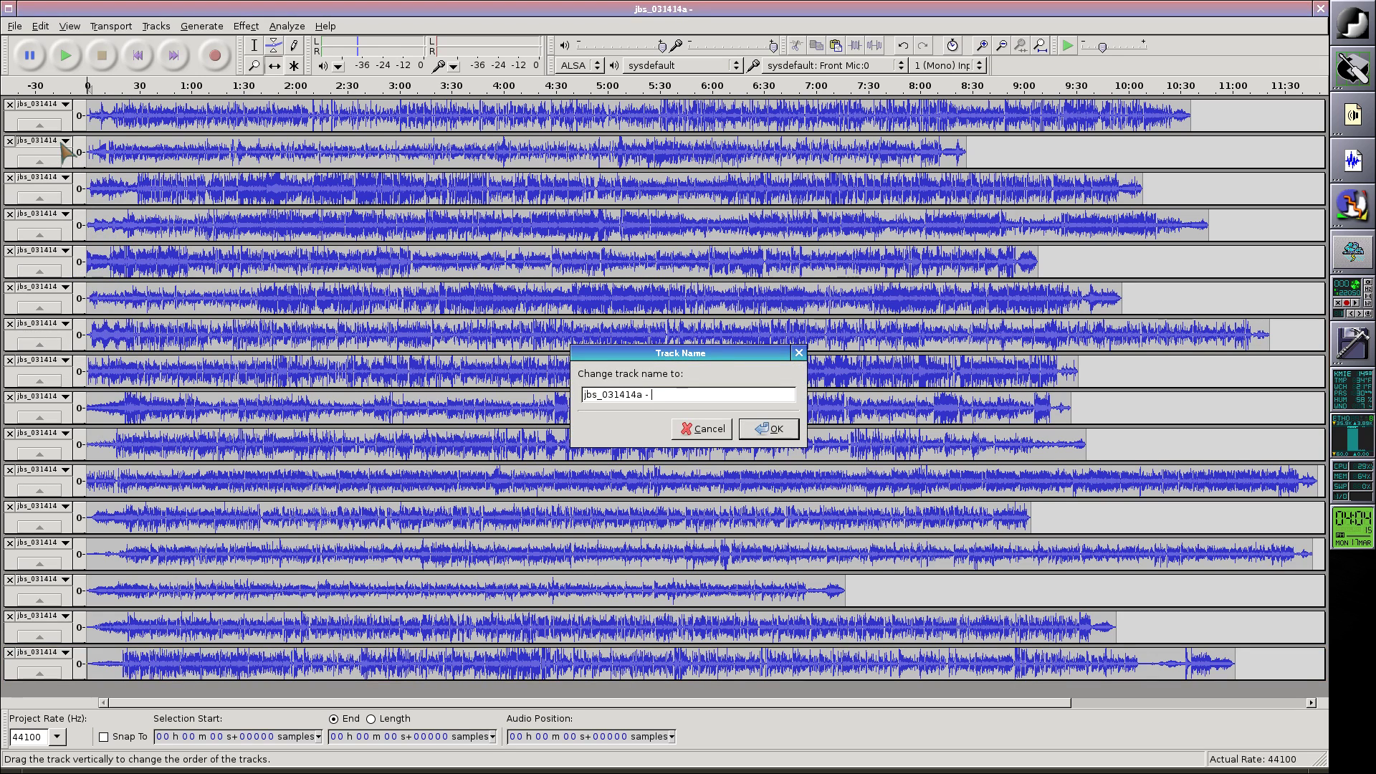
key(Return)
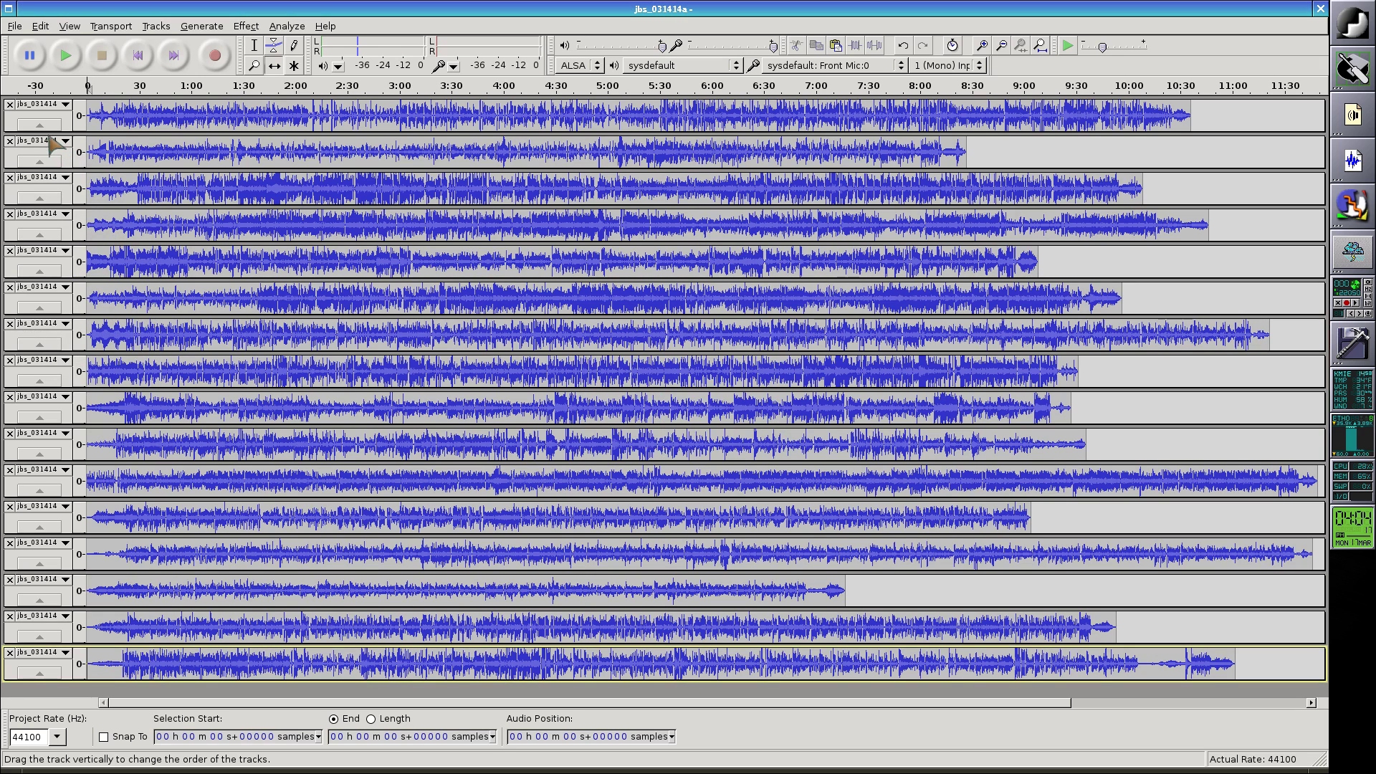
click(66, 105)
click(63, 110)
key(Return)
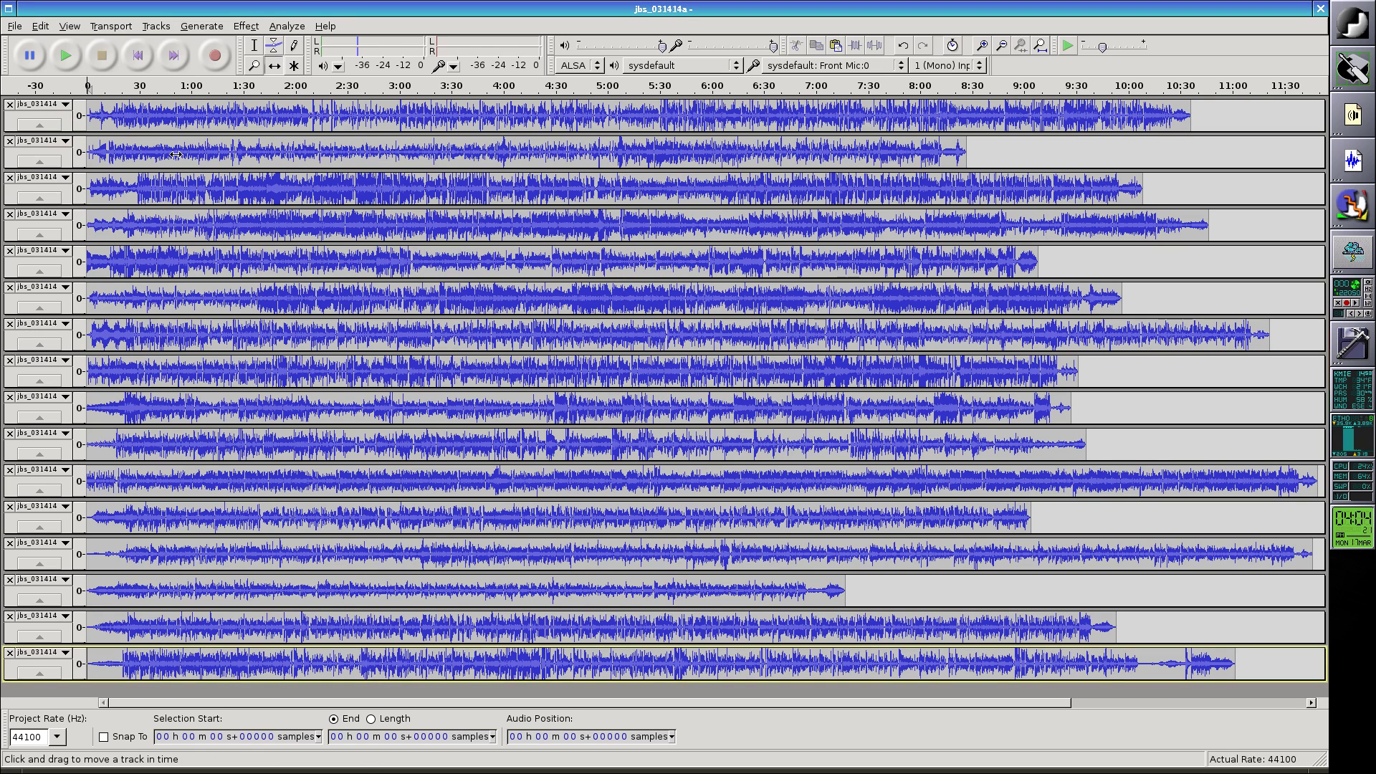
Step: Switch to the Selection tool and apply the Maximize chain to the current project
key(F1)
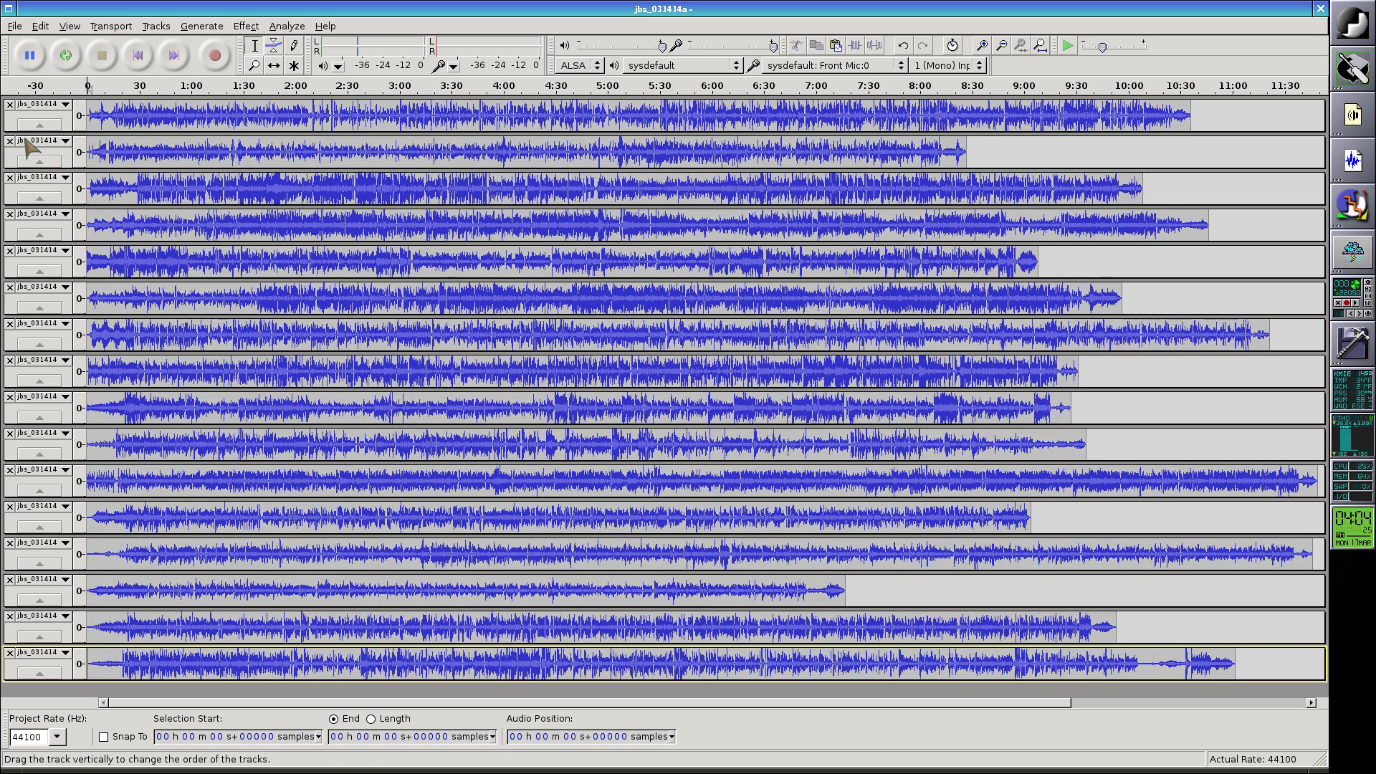
click(14, 31)
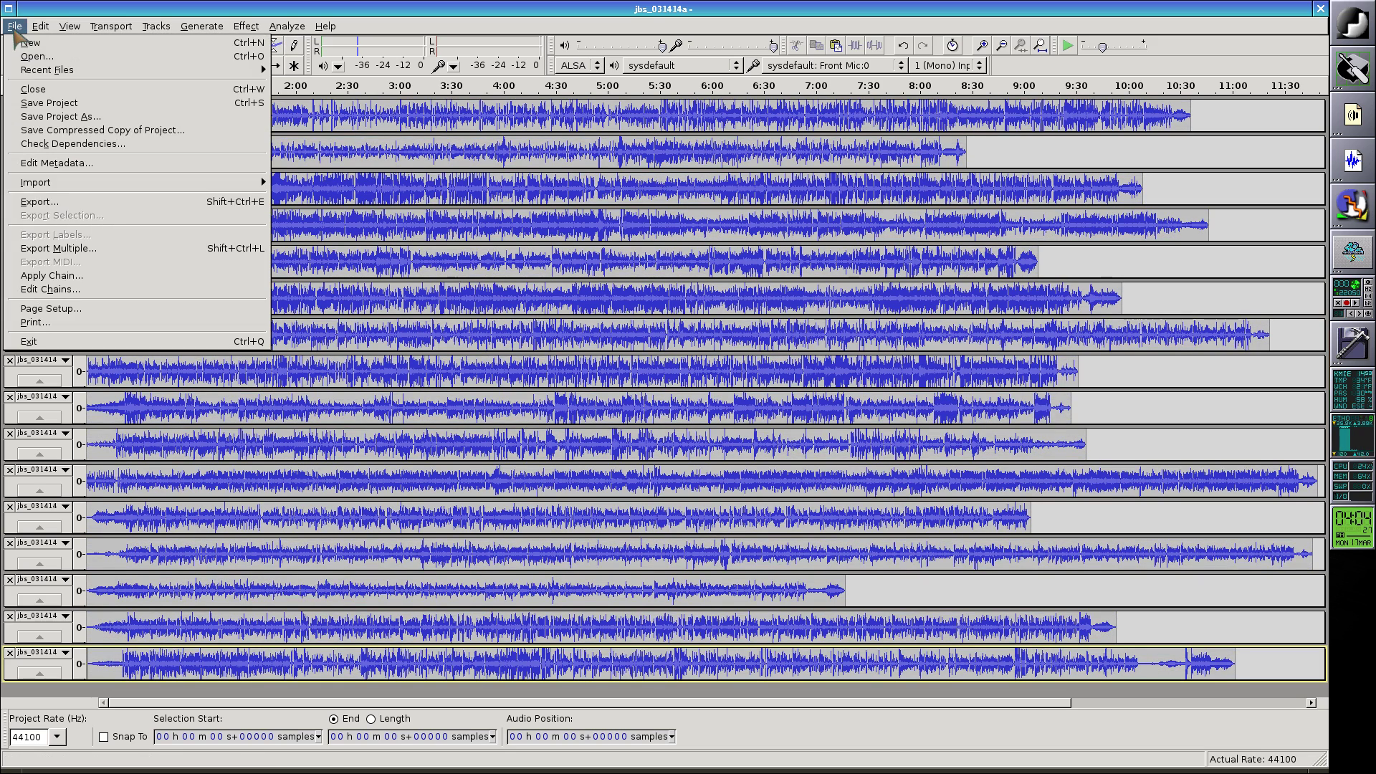
mouse_move(229, 28)
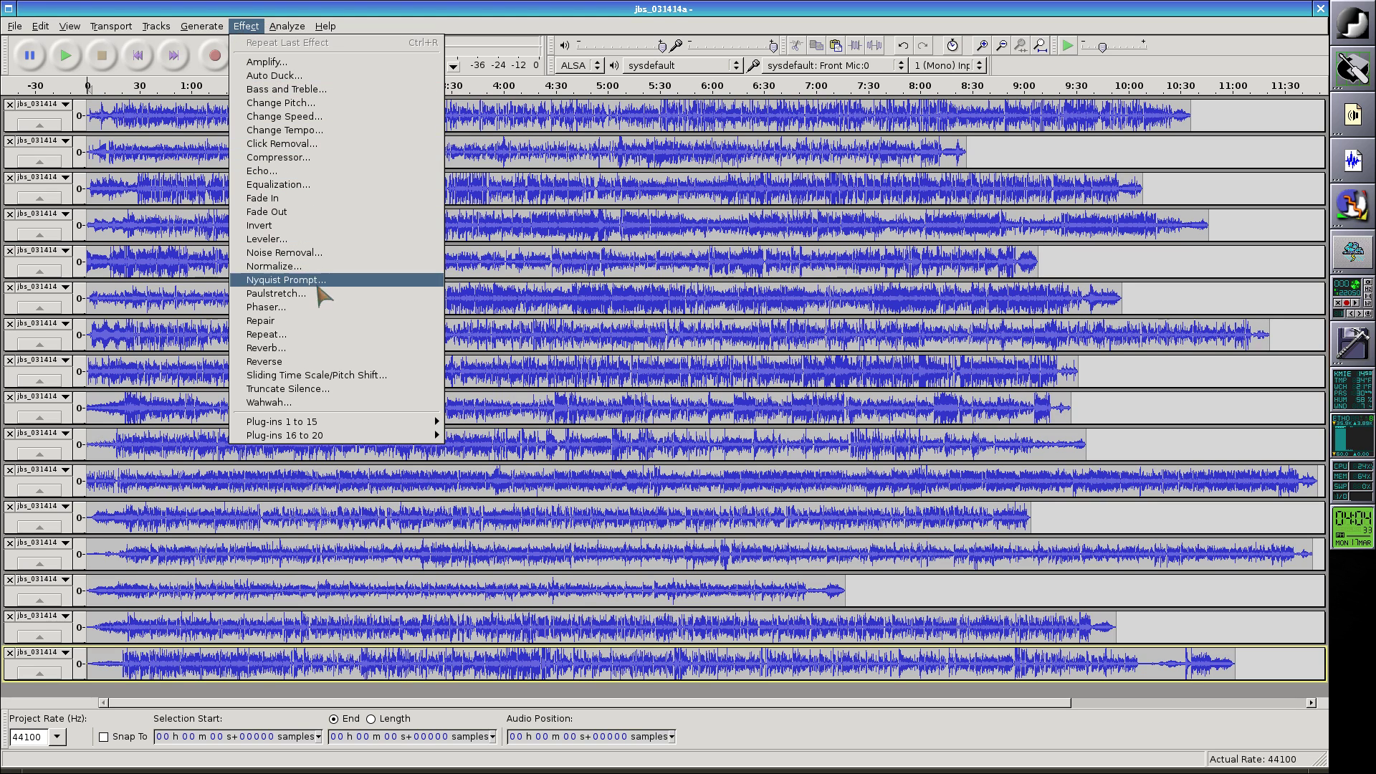
mouse_move(14, 30)
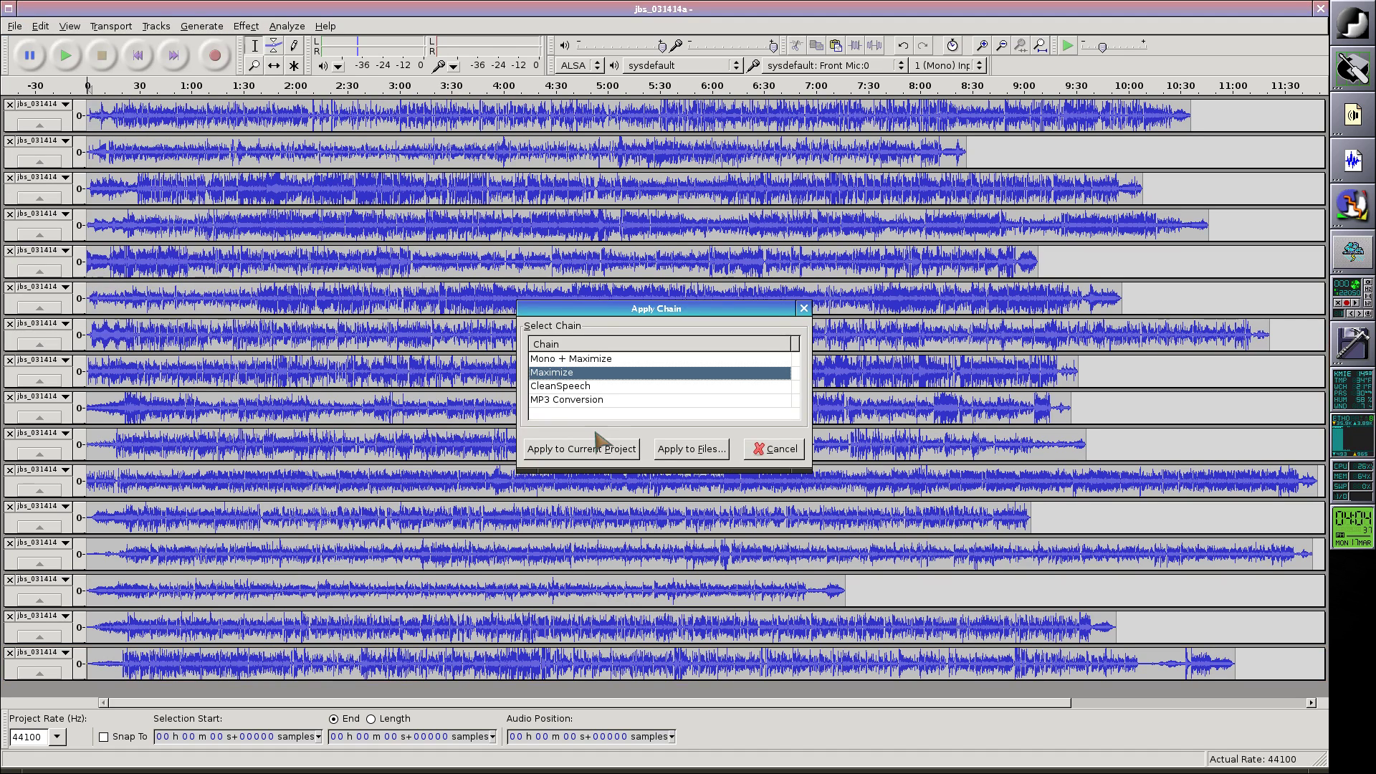
click(627, 452)
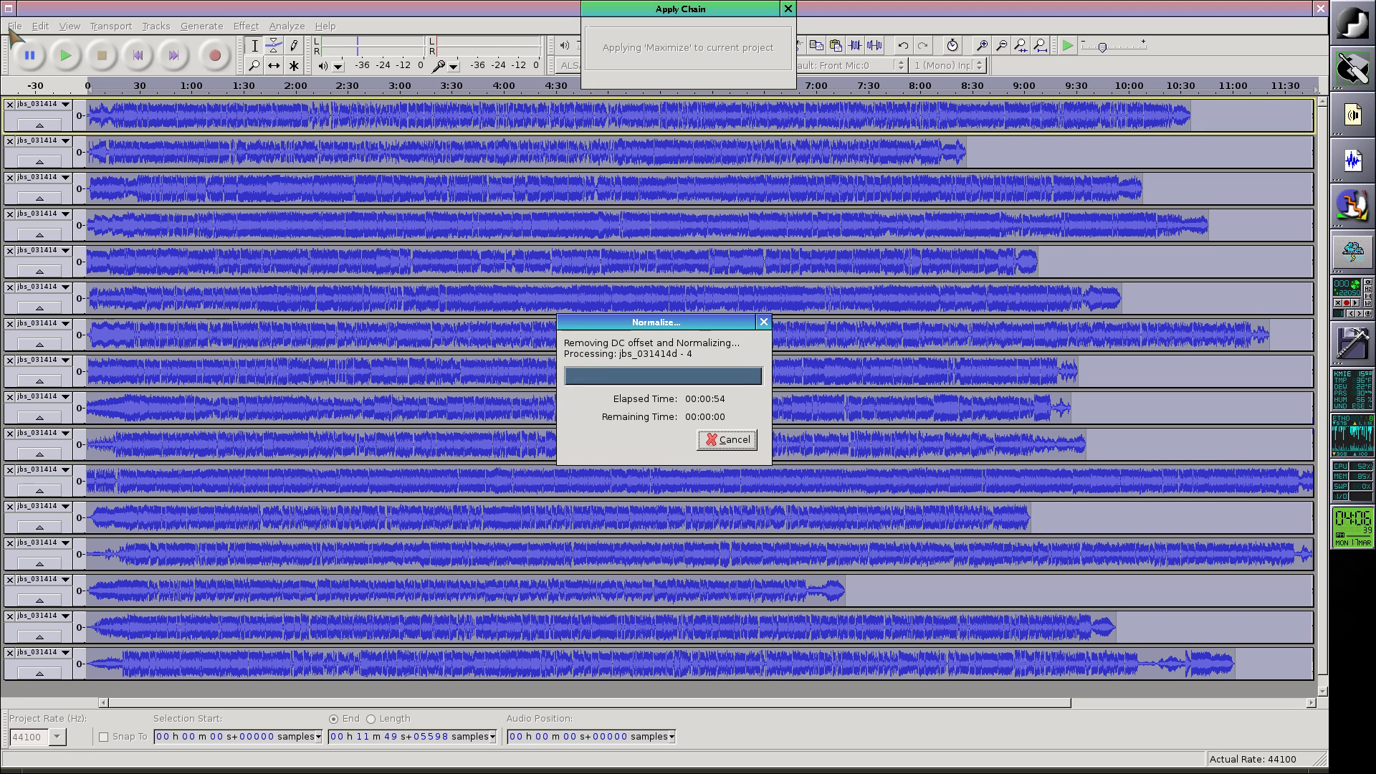
Step: Deselect all audio and start a multiple export of the tracks as MP3 files to /root, named by track name with existing files overwritten
key(shift)
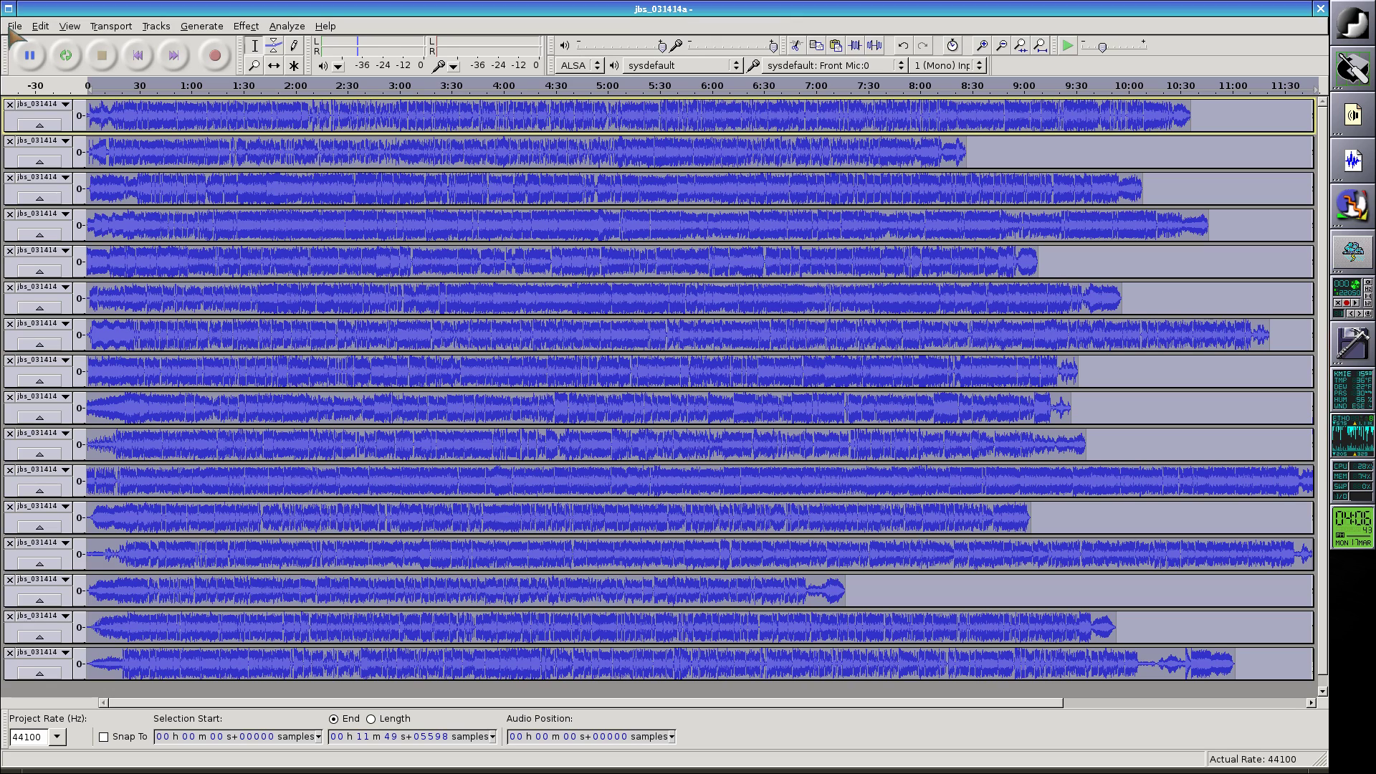
key(ctrl+shift+a)
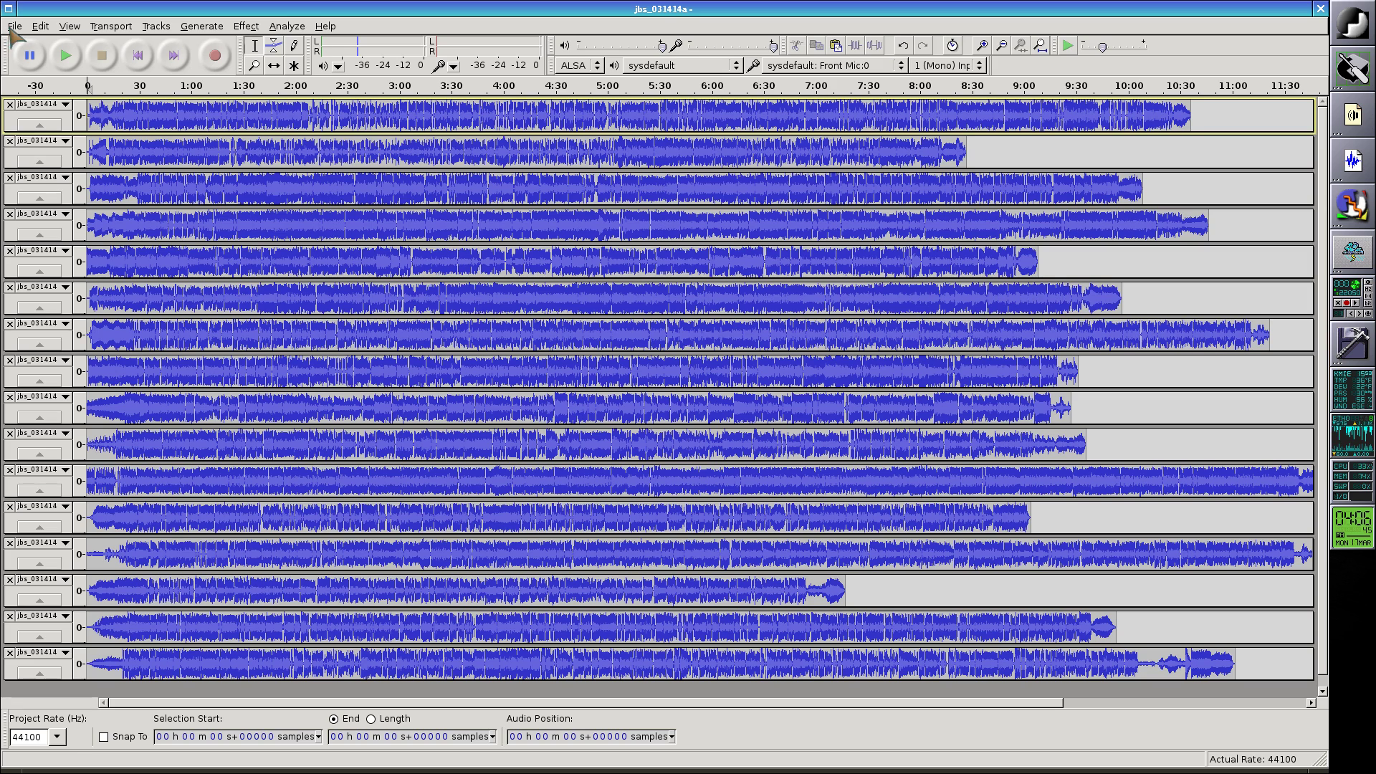
click(12, 29)
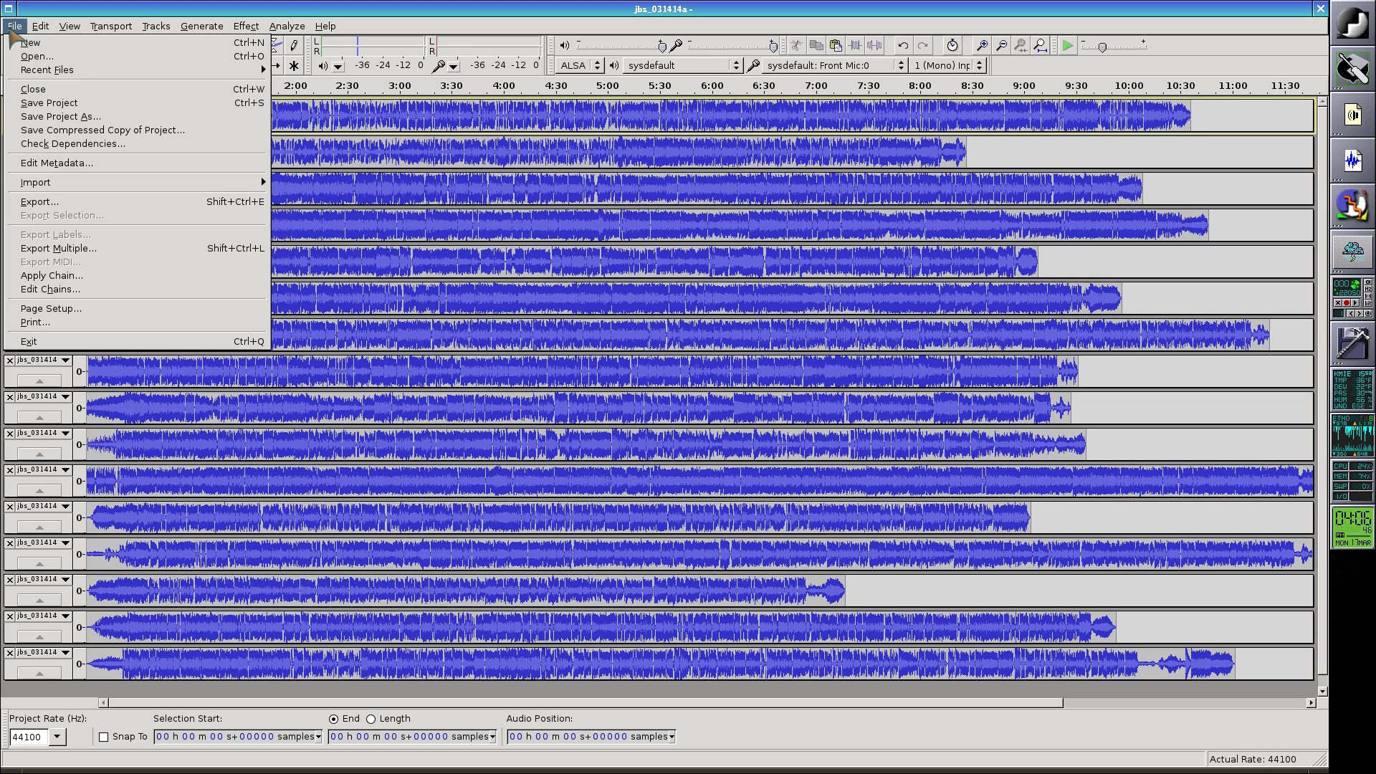
click(124, 253)
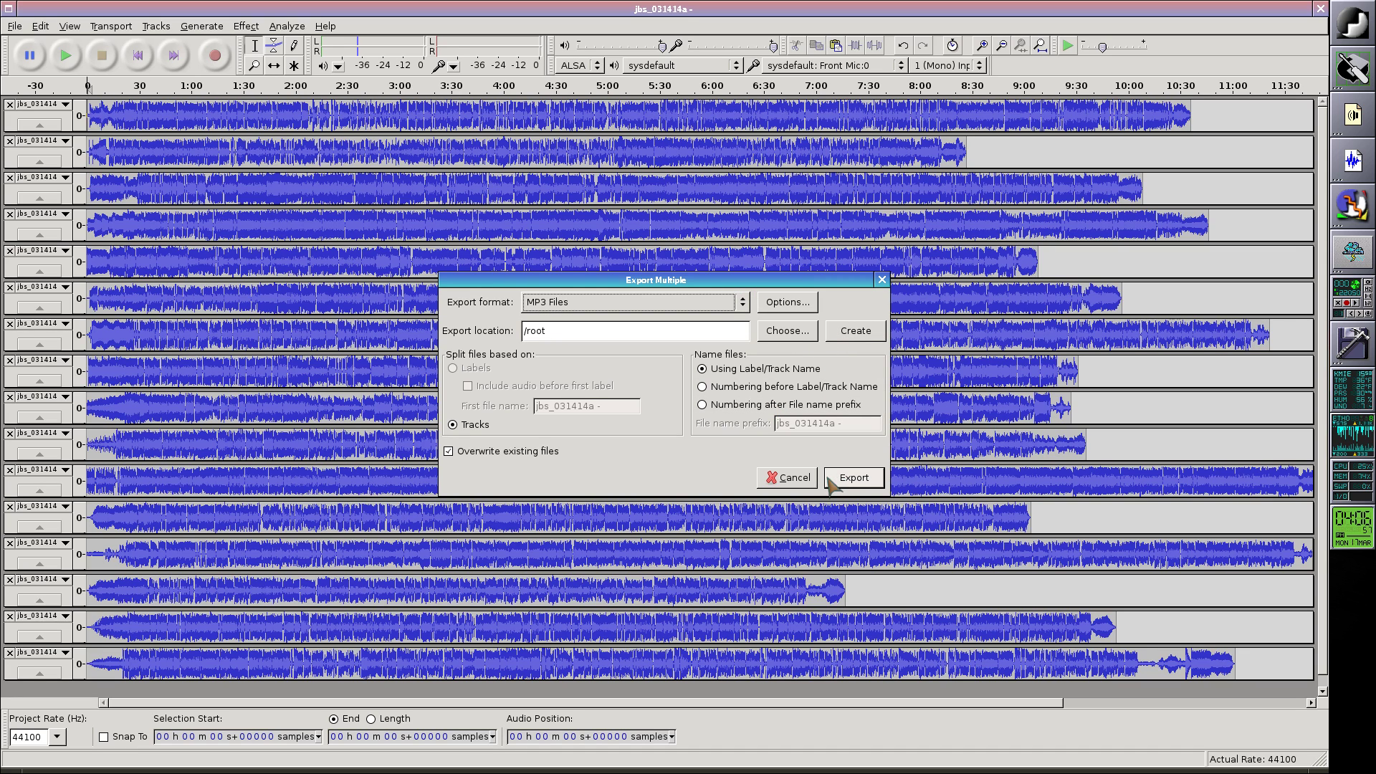
click(857, 478)
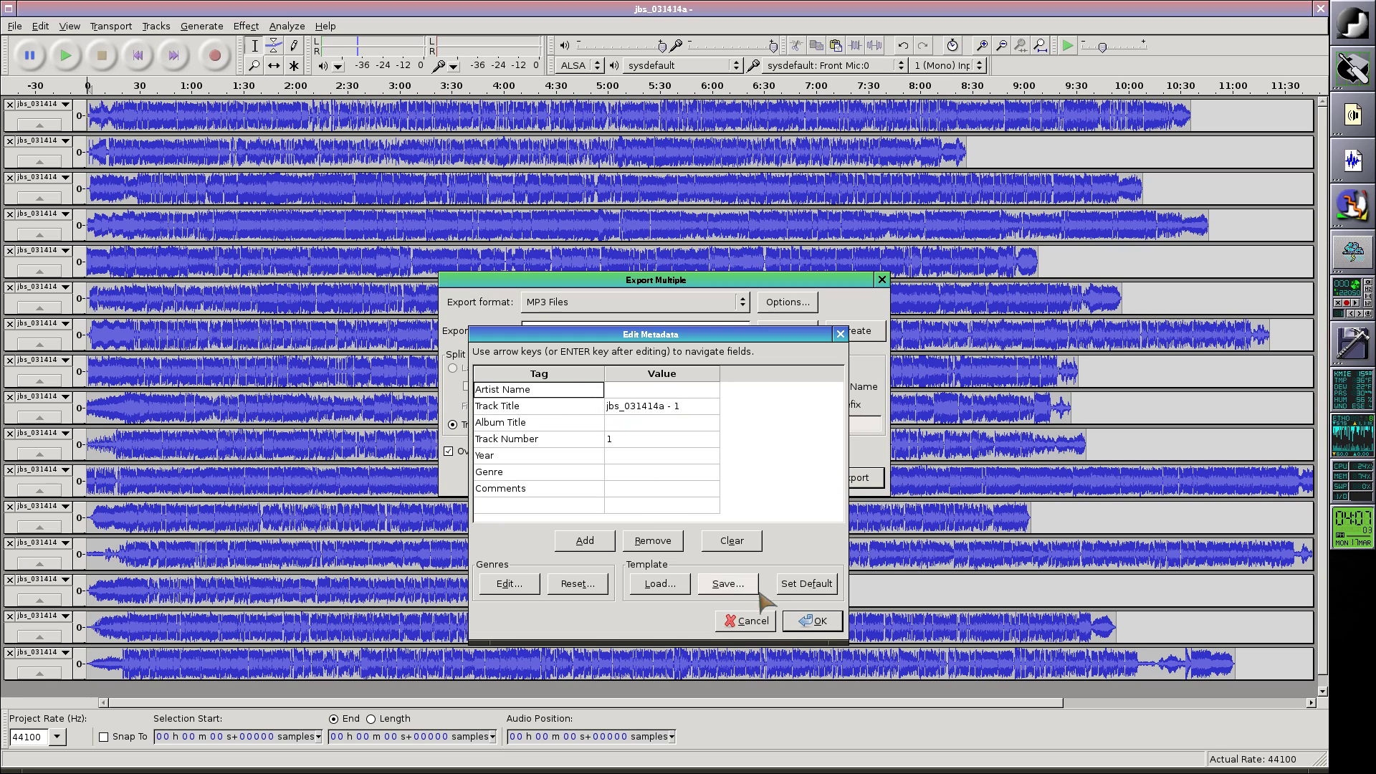
Step: Accept the metadata unchanged for every exported track and dismiss the export report
click(813, 622)
click(814, 622)
click(814, 622)
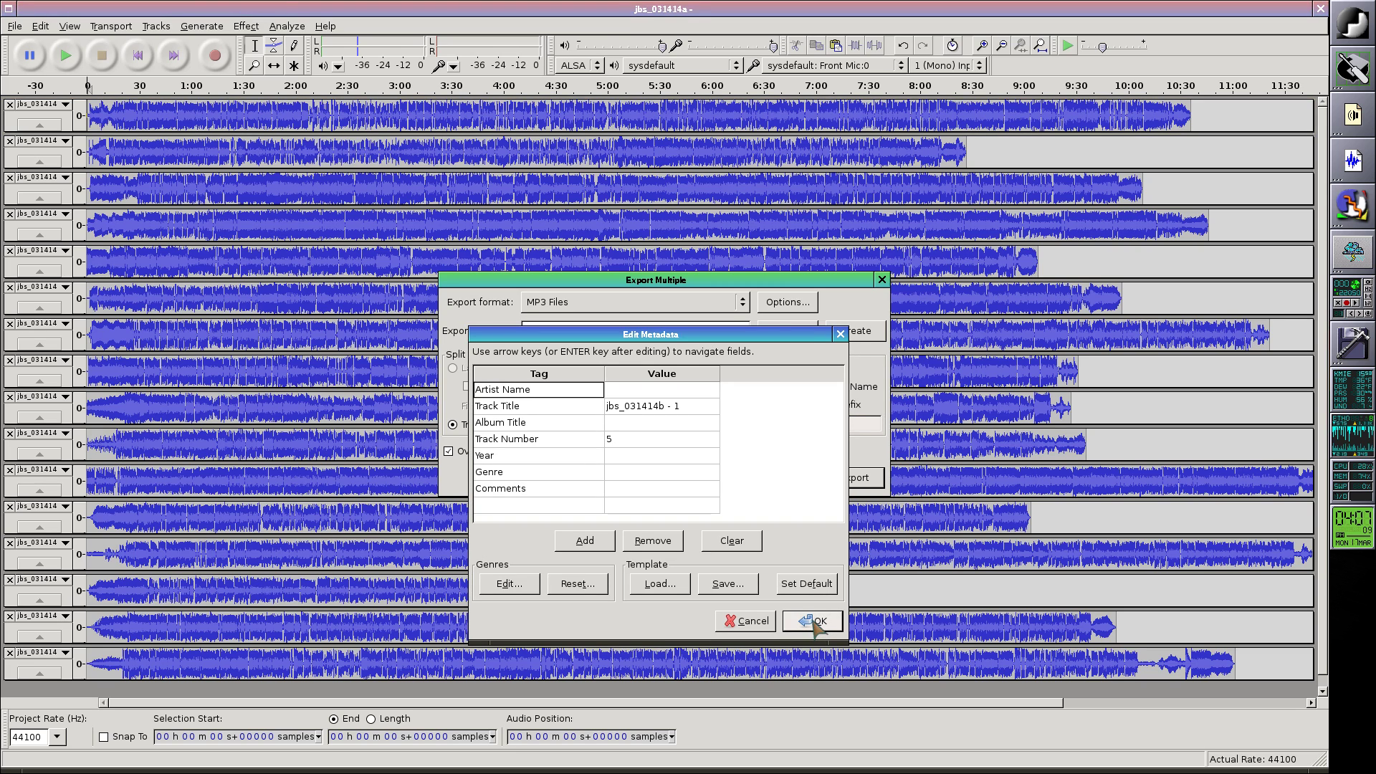
click(813, 620)
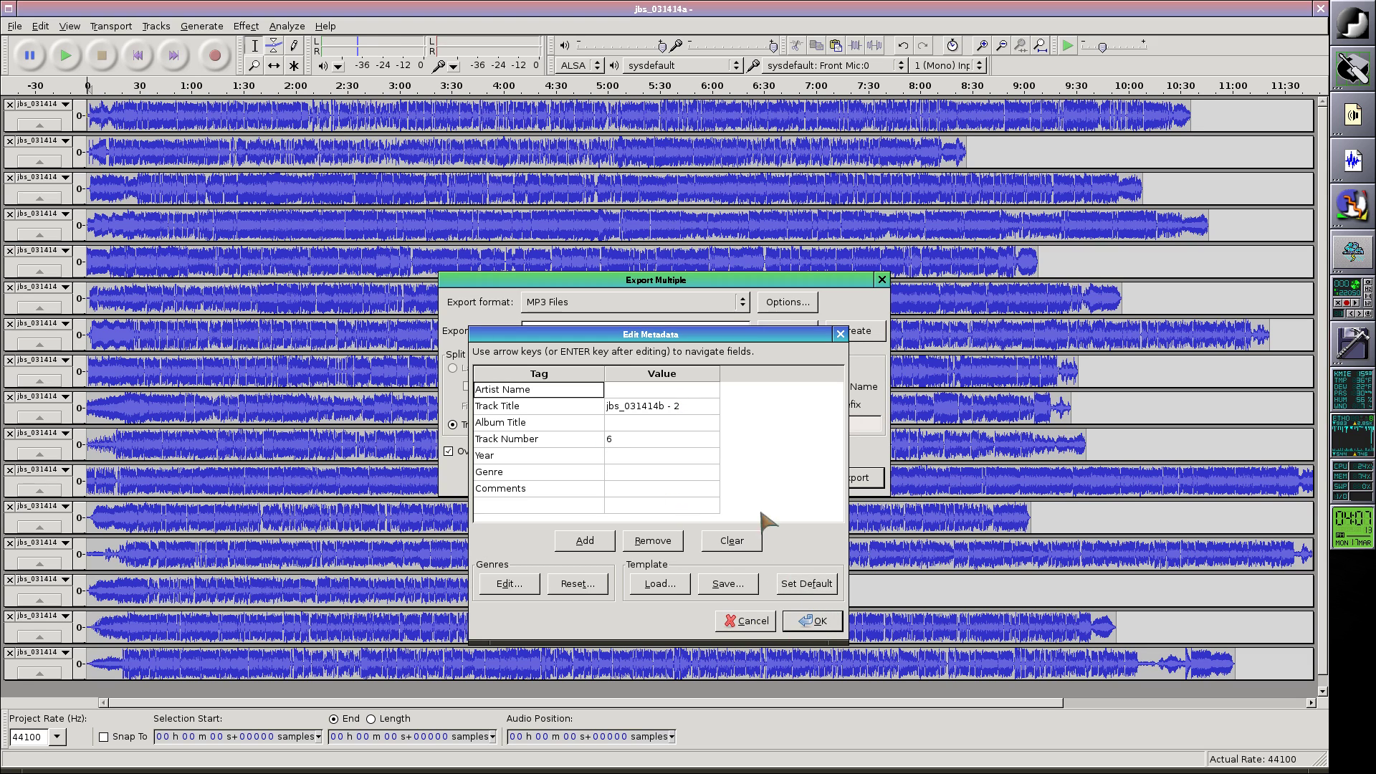
click(825, 621)
click(828, 623)
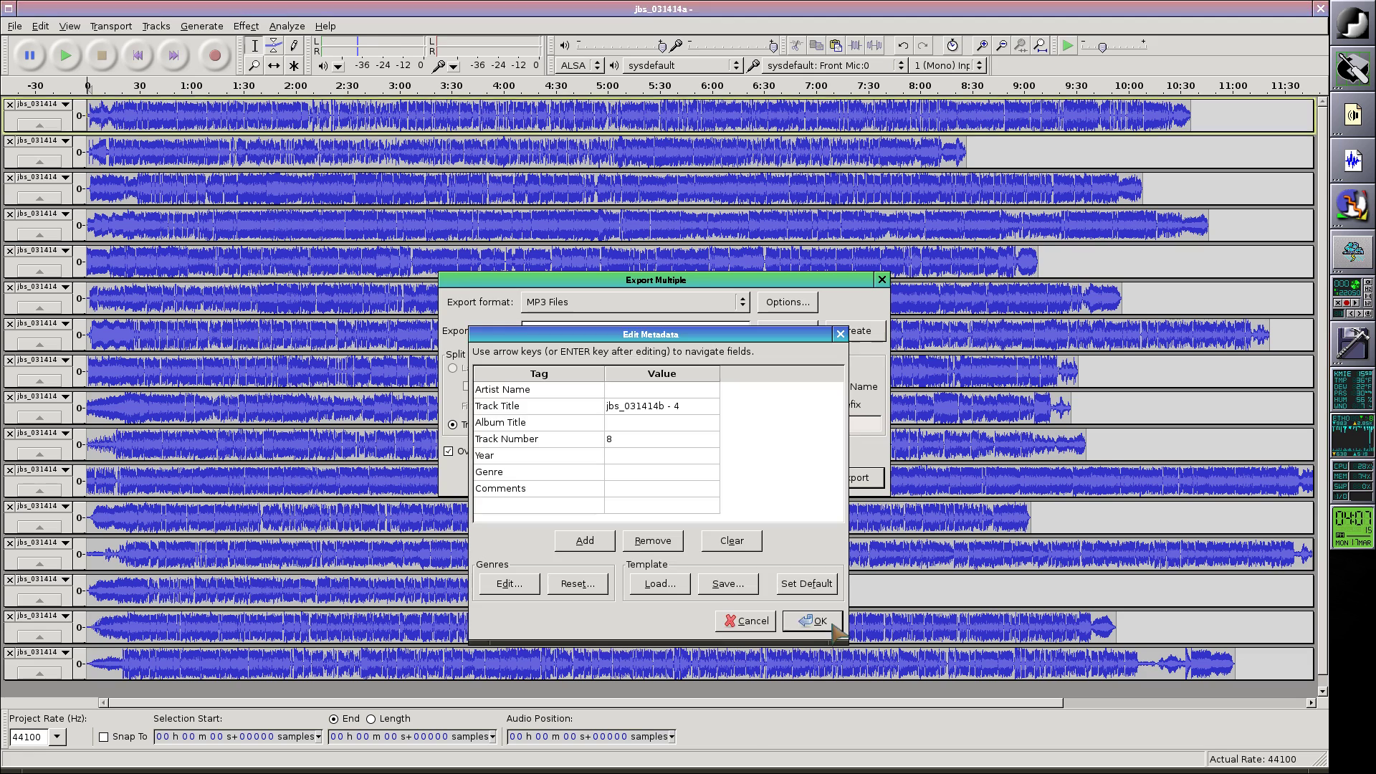
click(831, 623)
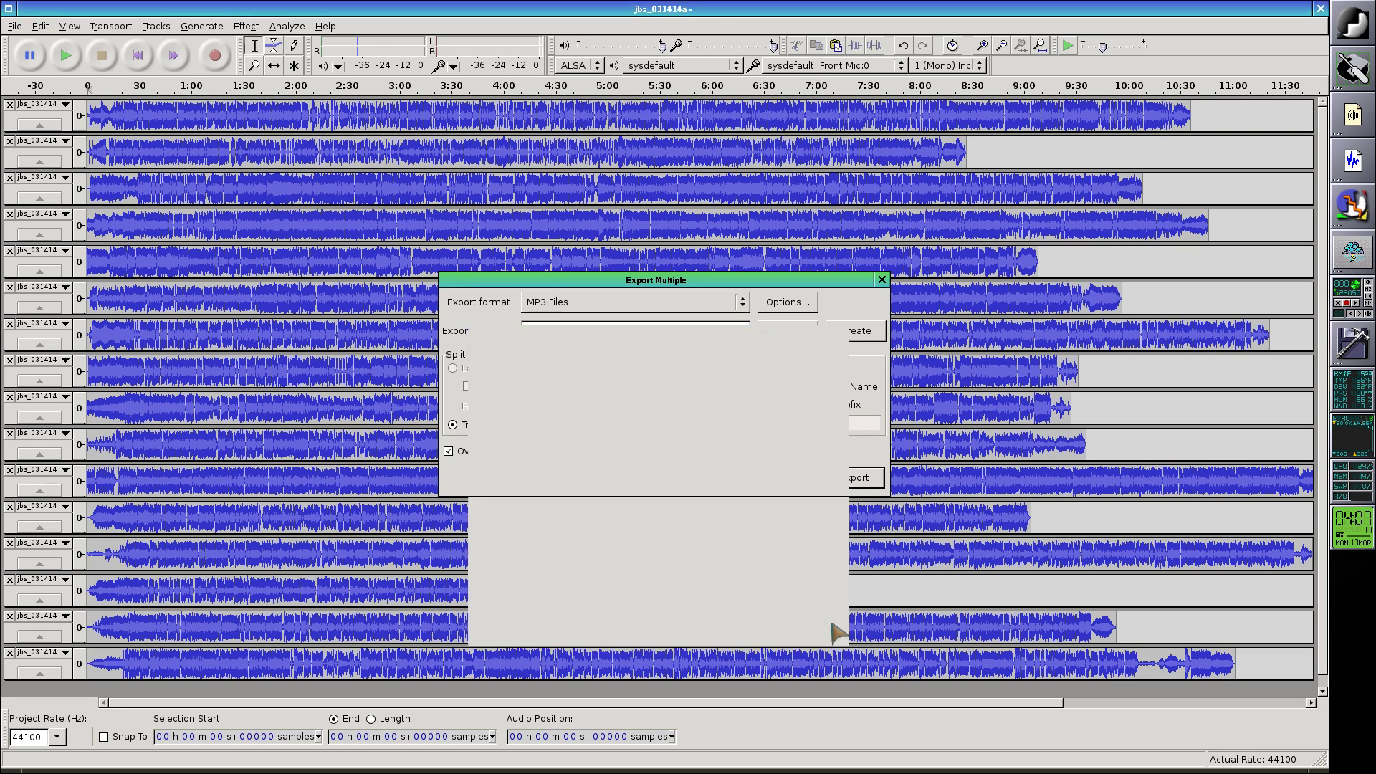
click(832, 622)
click(831, 622)
click(832, 623)
click(832, 622)
click(831, 622)
click(831, 622)
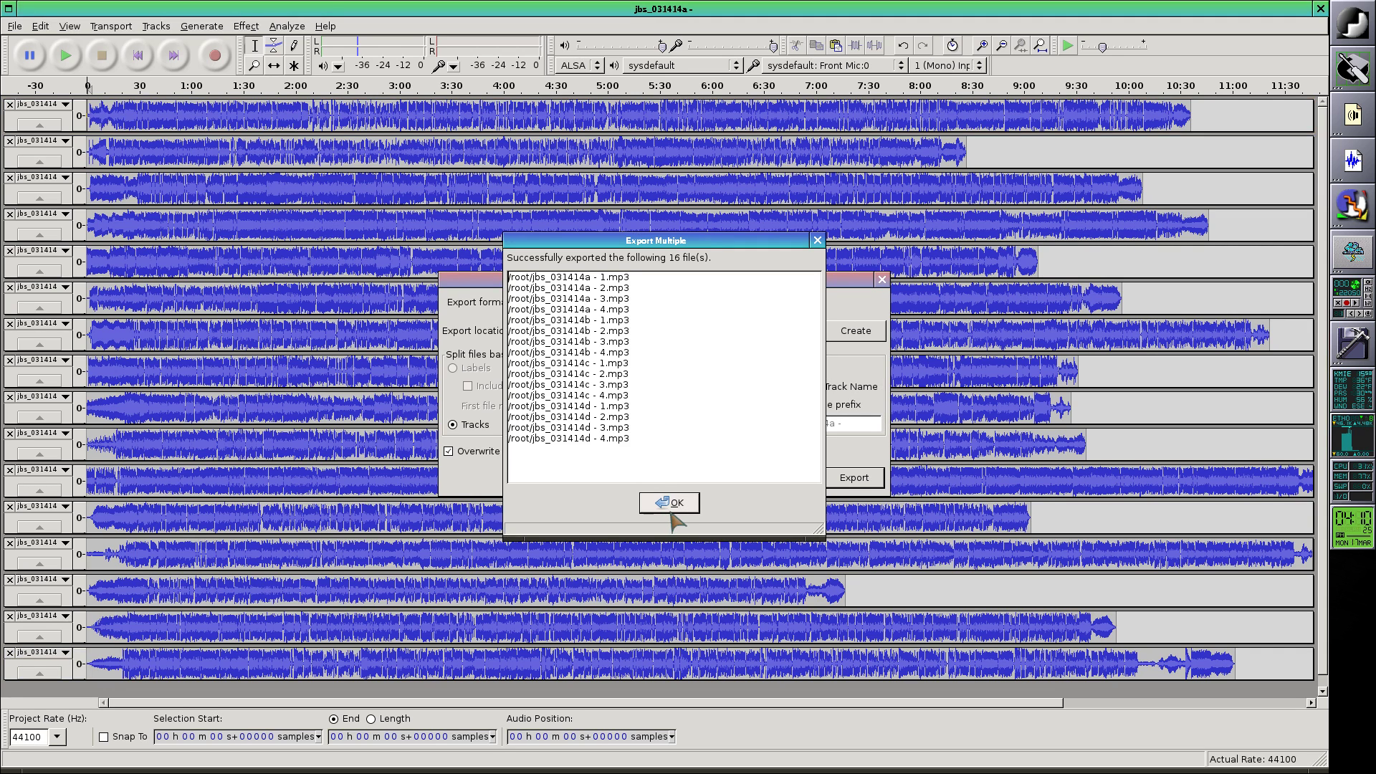
click(671, 510)
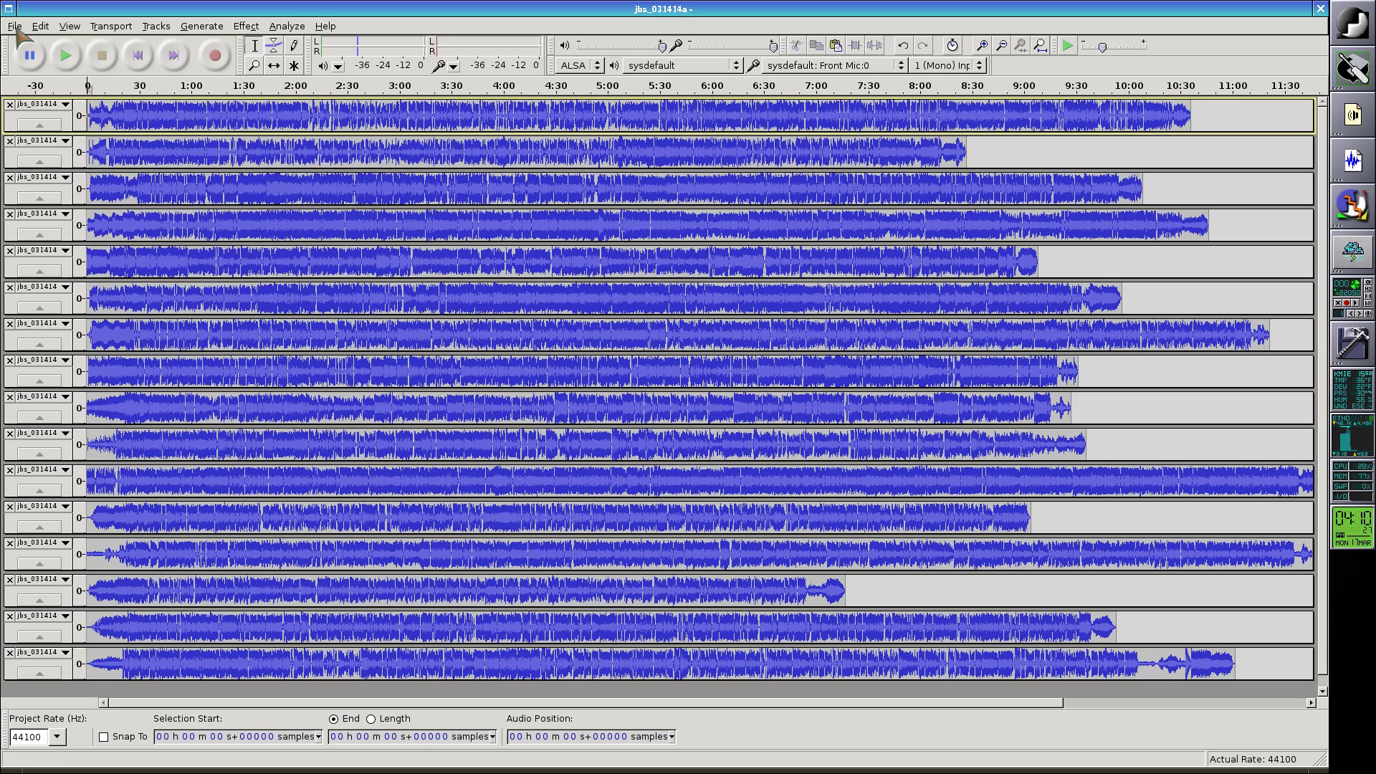
Step: Exit the audio editor without saving the project changes
click(14, 26)
click(85, 343)
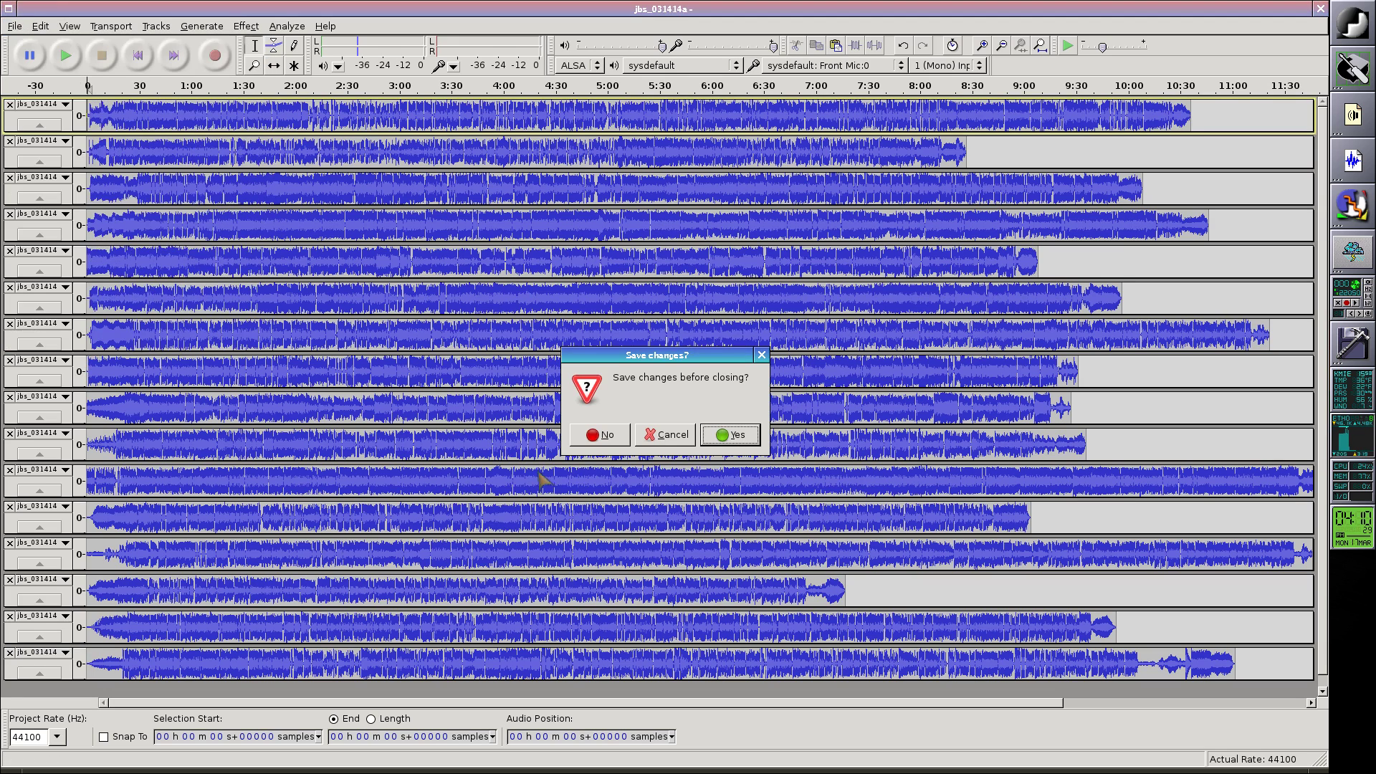
click(593, 437)
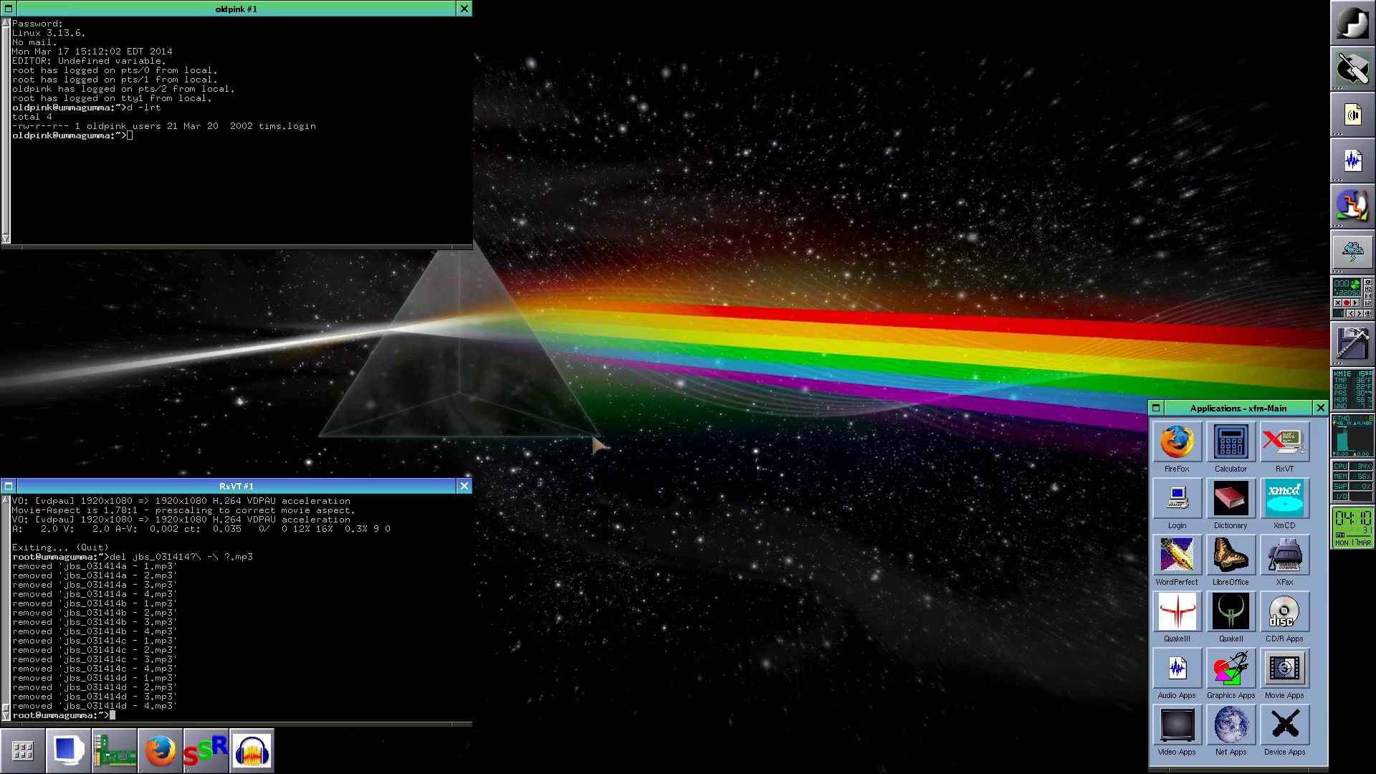